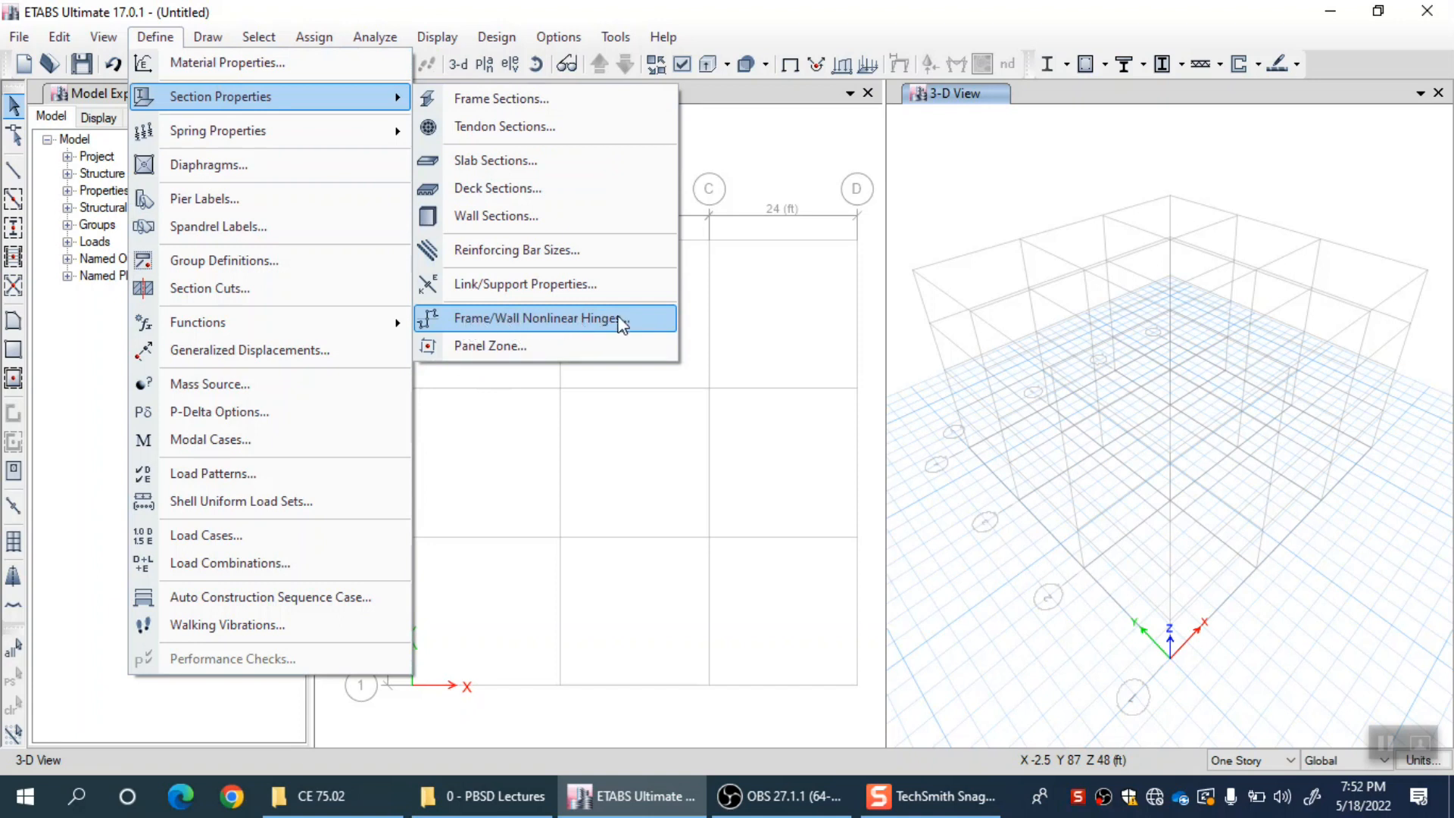
Examine the default parameters of a new deformation-controlled Axial P frame hinge and discard the property.
{"action": "left_click", "coordinate": [643, 321]}
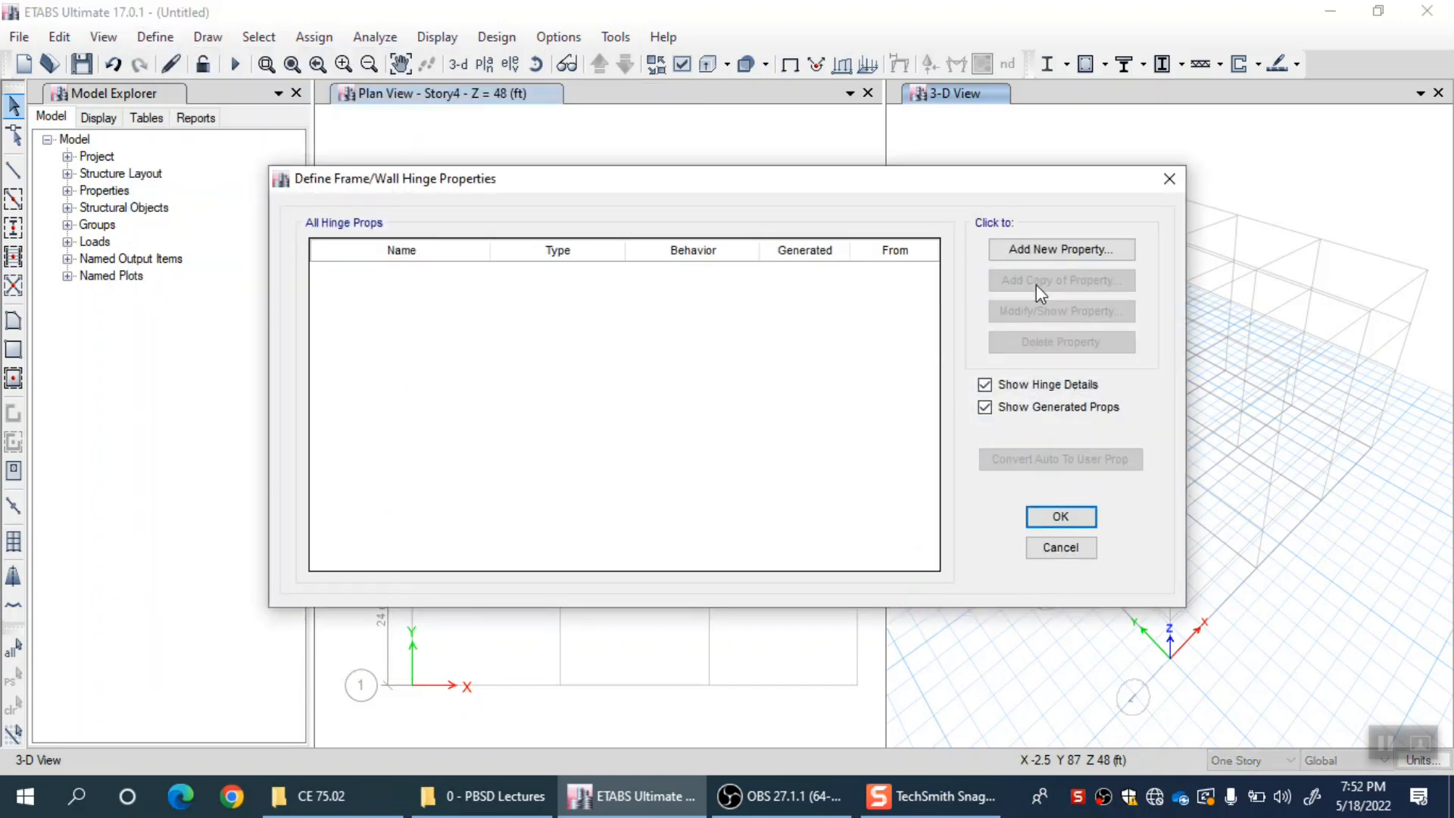
{"action": "left_click", "coordinate": [1079, 253]}
{"action": "left_click", "coordinate": [661, 377]}
{"action": "left_click", "coordinate": [668, 455]}
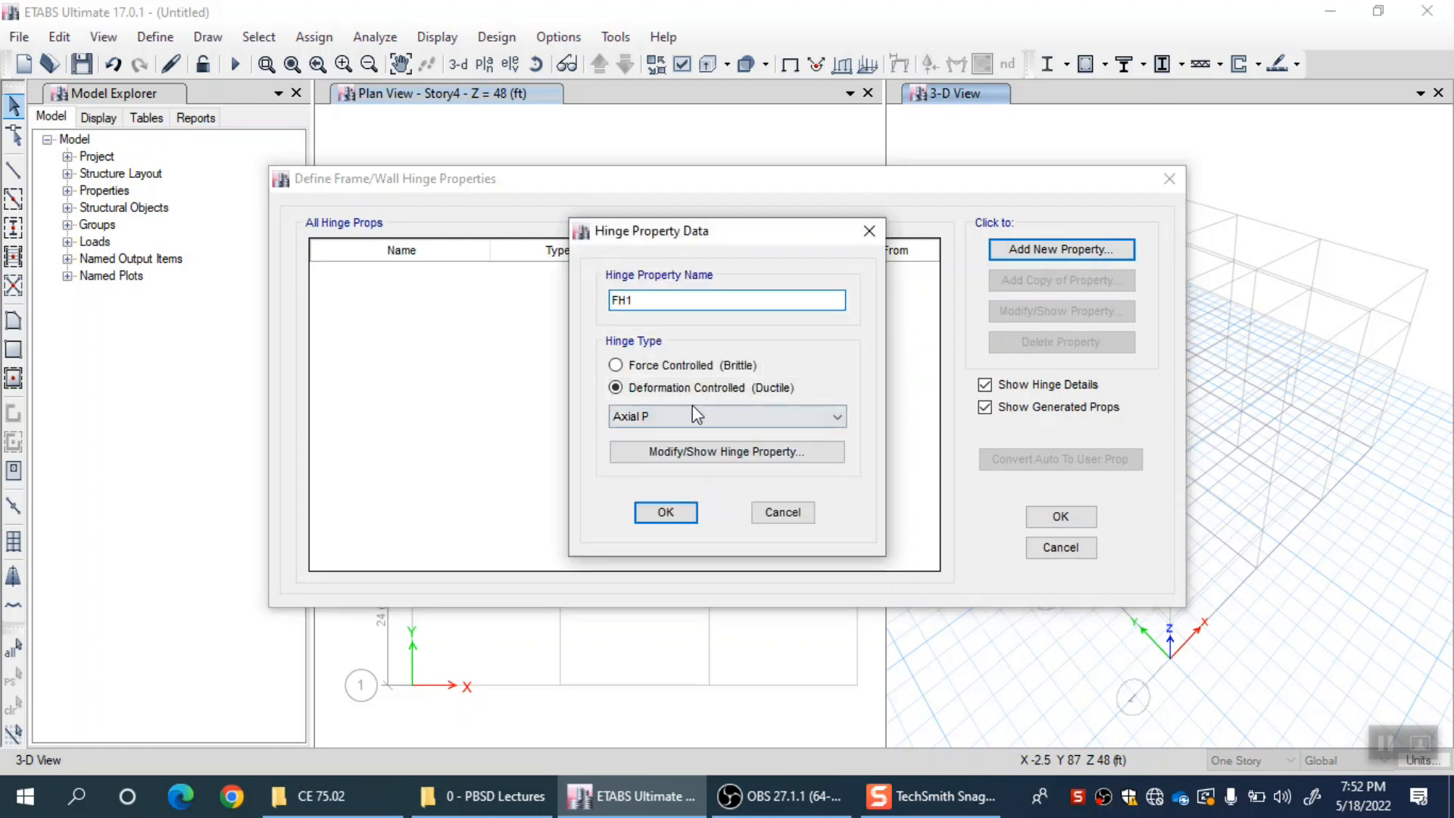
{"action": "left_click", "coordinate": [689, 458]}
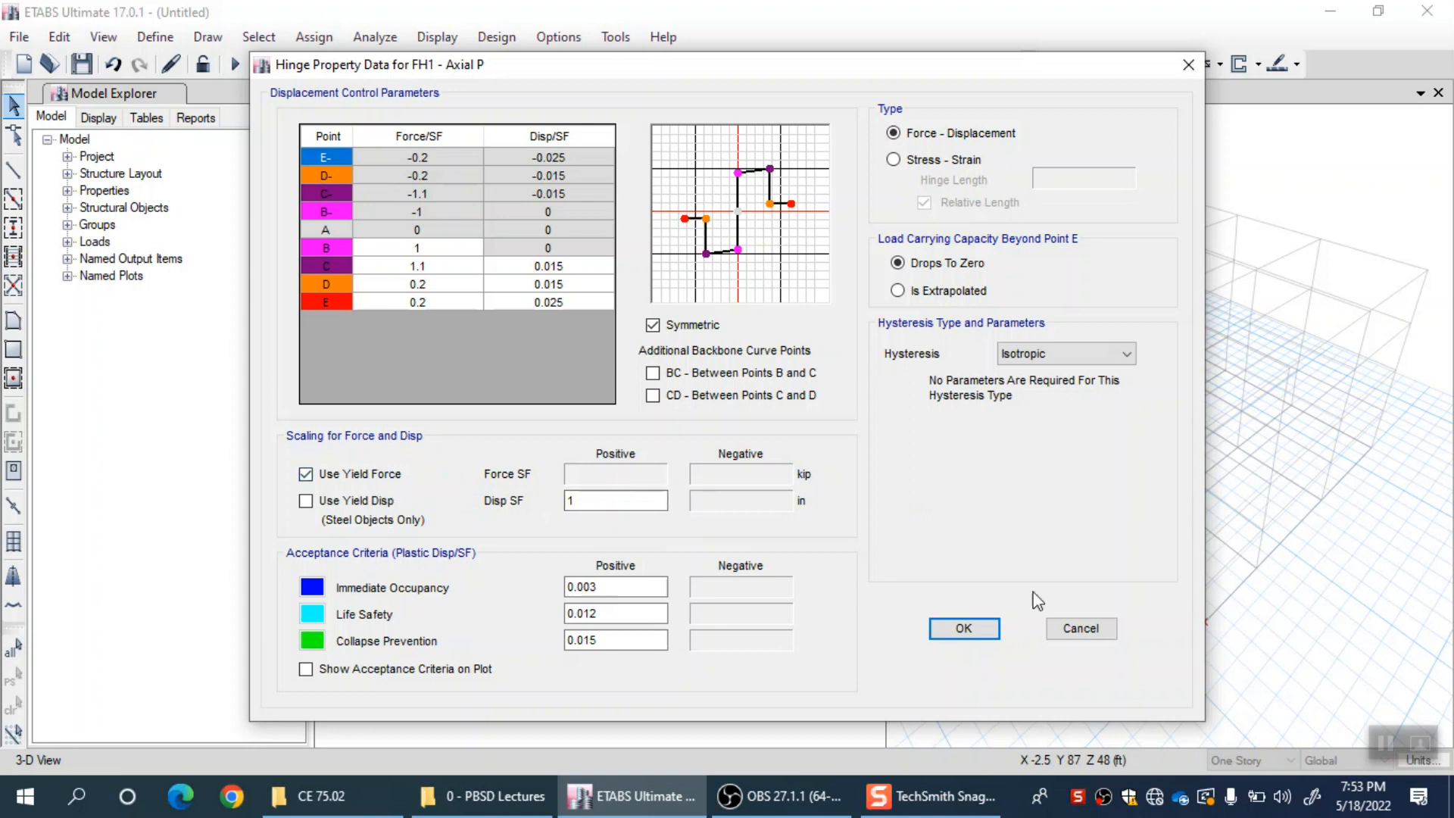
{"action": "left_click", "coordinate": [1080, 628]}
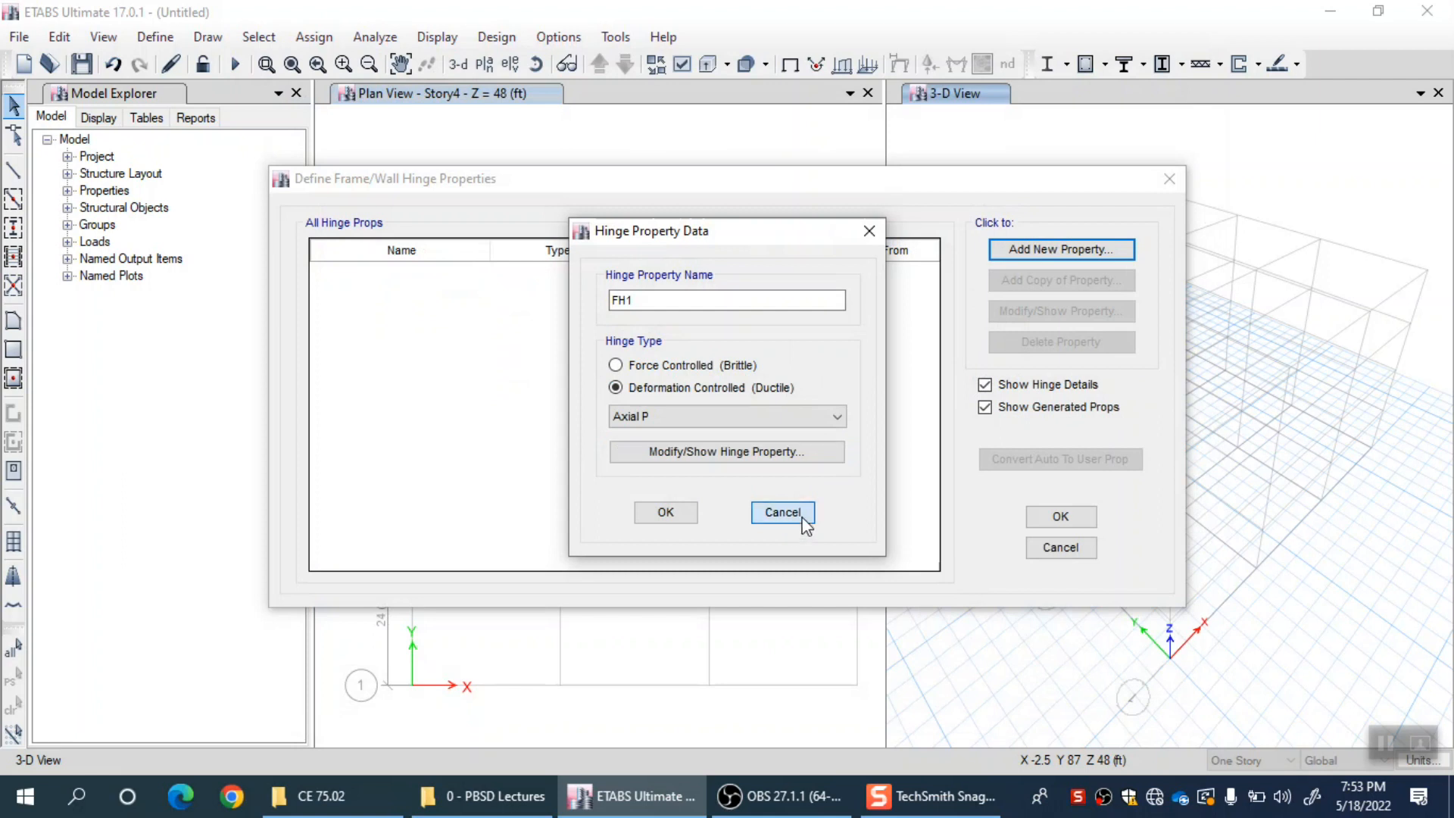
{"action": "left_click", "coordinate": [780, 512]}
{"action": "left_click", "coordinate": [1073, 553]}
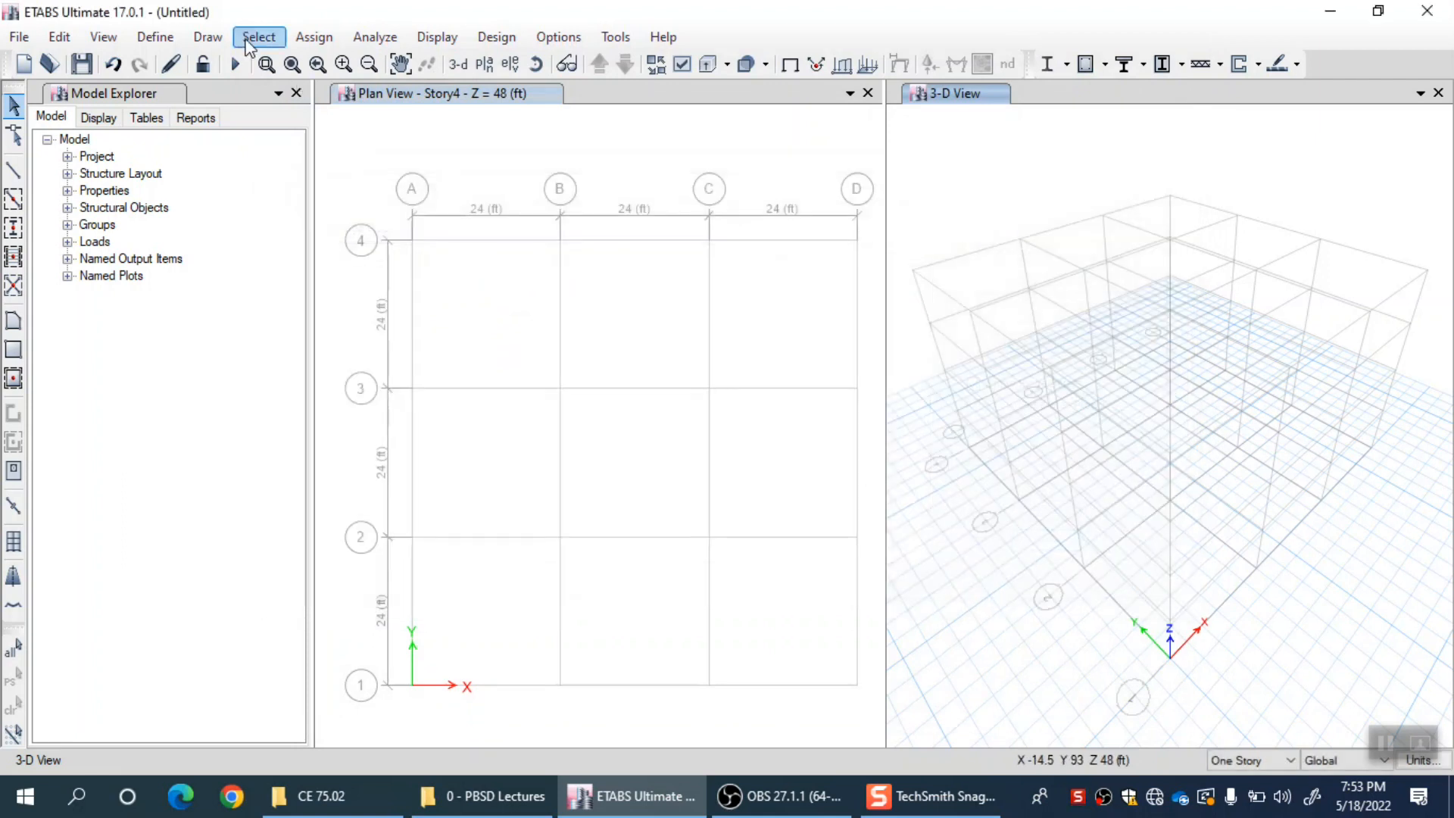
Review the section dimensions and material of the ConcBm frame section.
{"action": "left_click", "coordinate": [164, 38]}
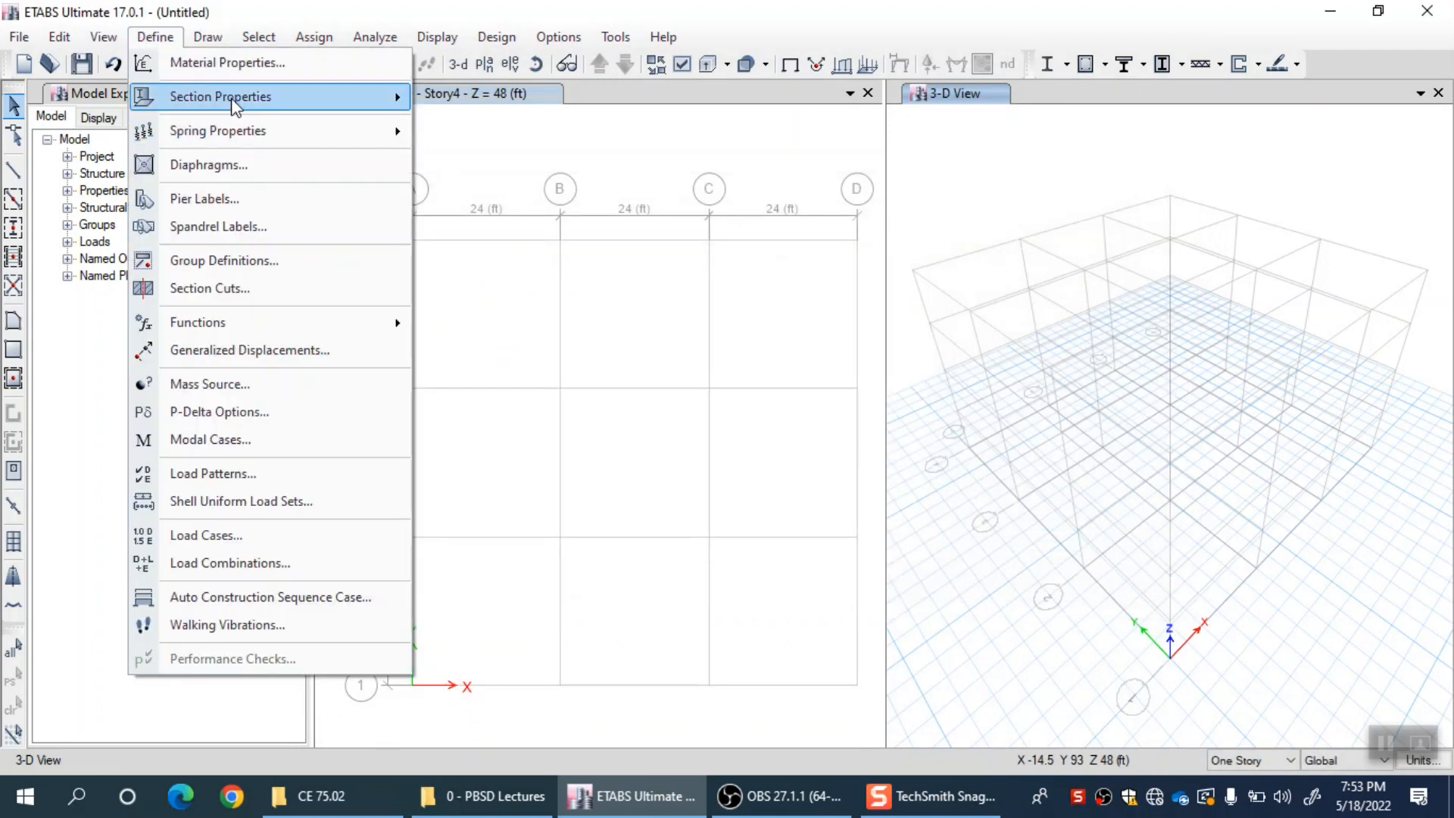
{"action": "mouse_move", "coordinate": [231, 98]}
{"action": "left_click", "coordinate": [471, 99]}
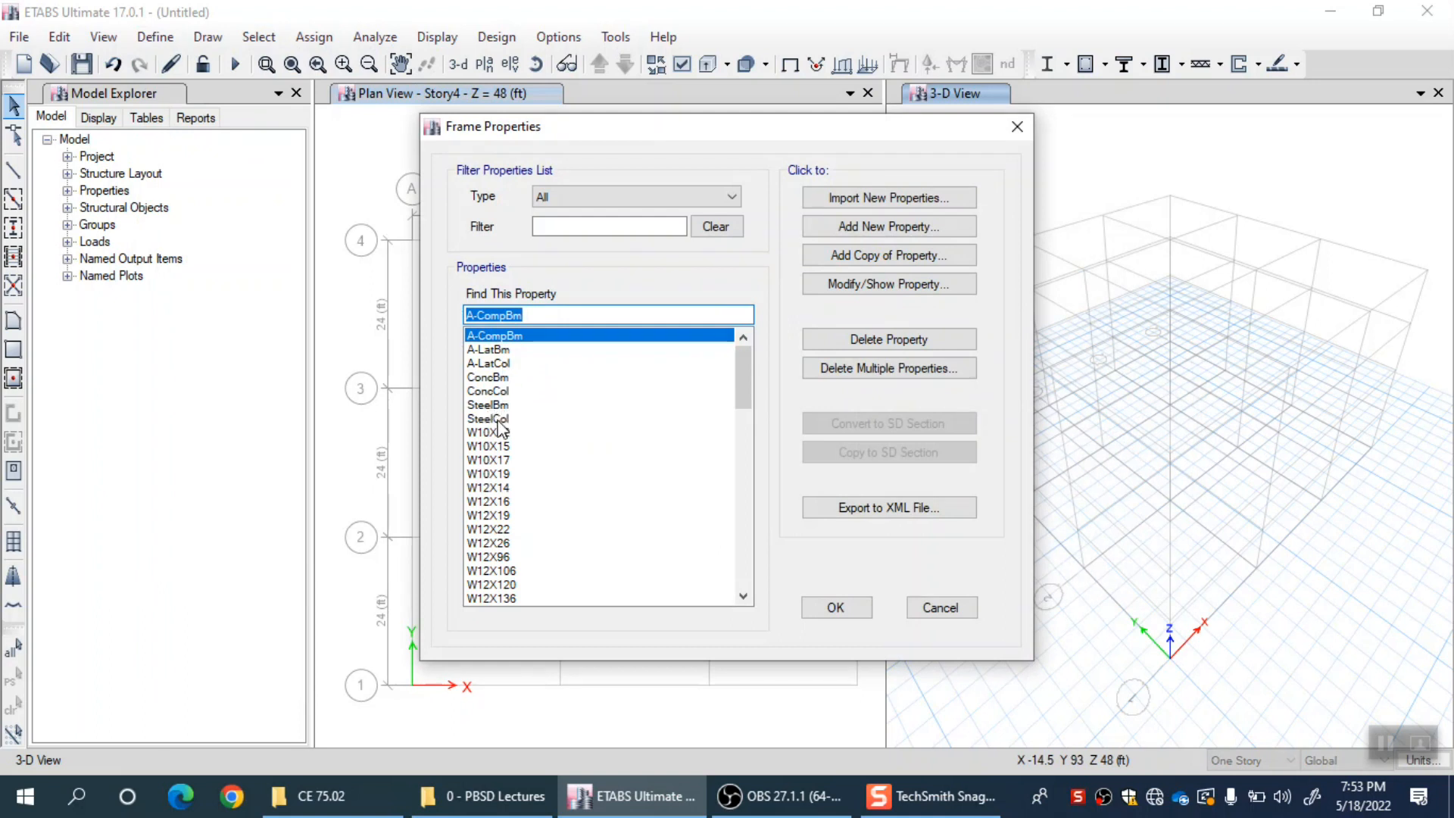
{"action": "left_click", "coordinate": [503, 378]}
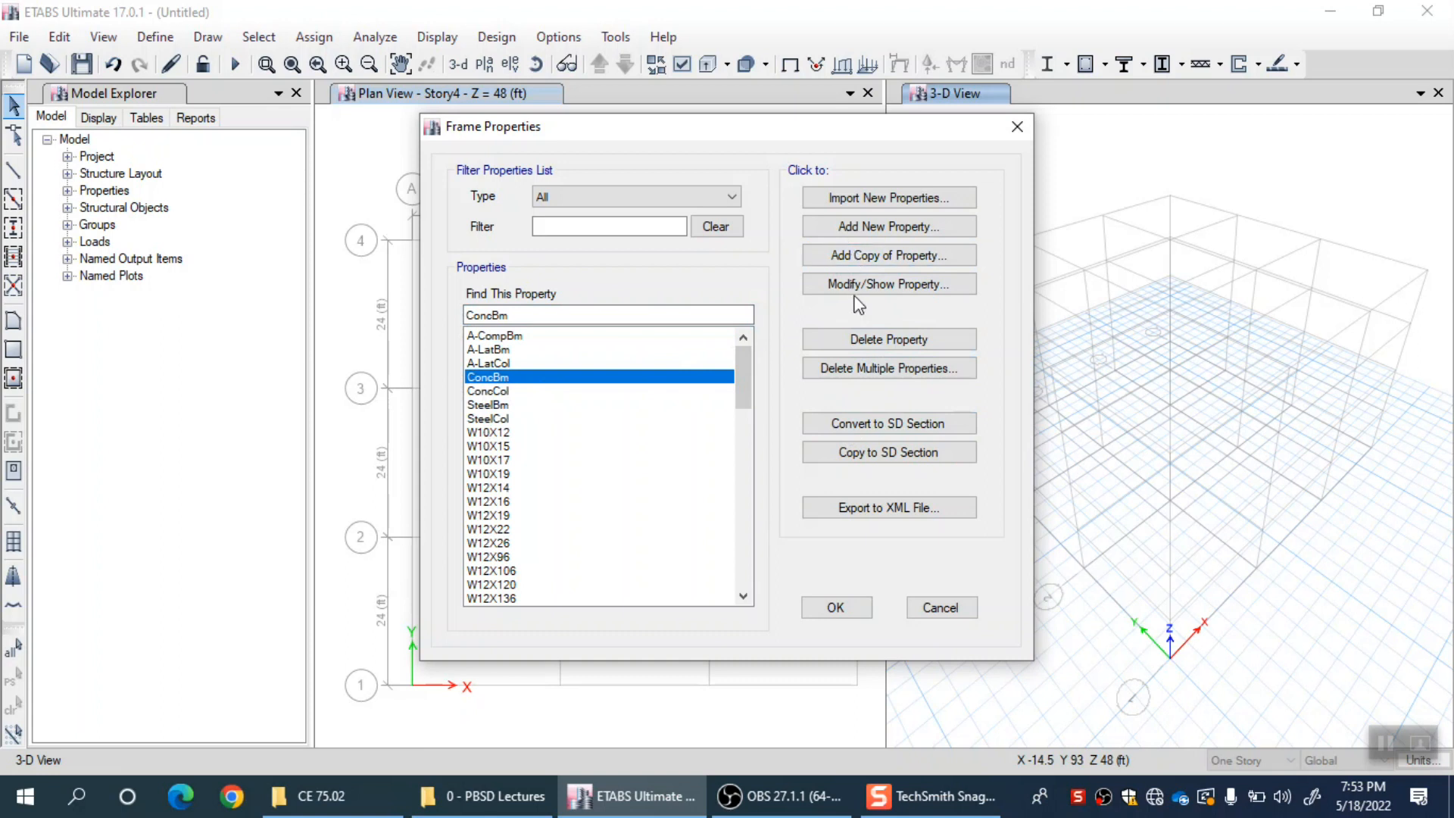
{"action": "left_click", "coordinate": [888, 293]}
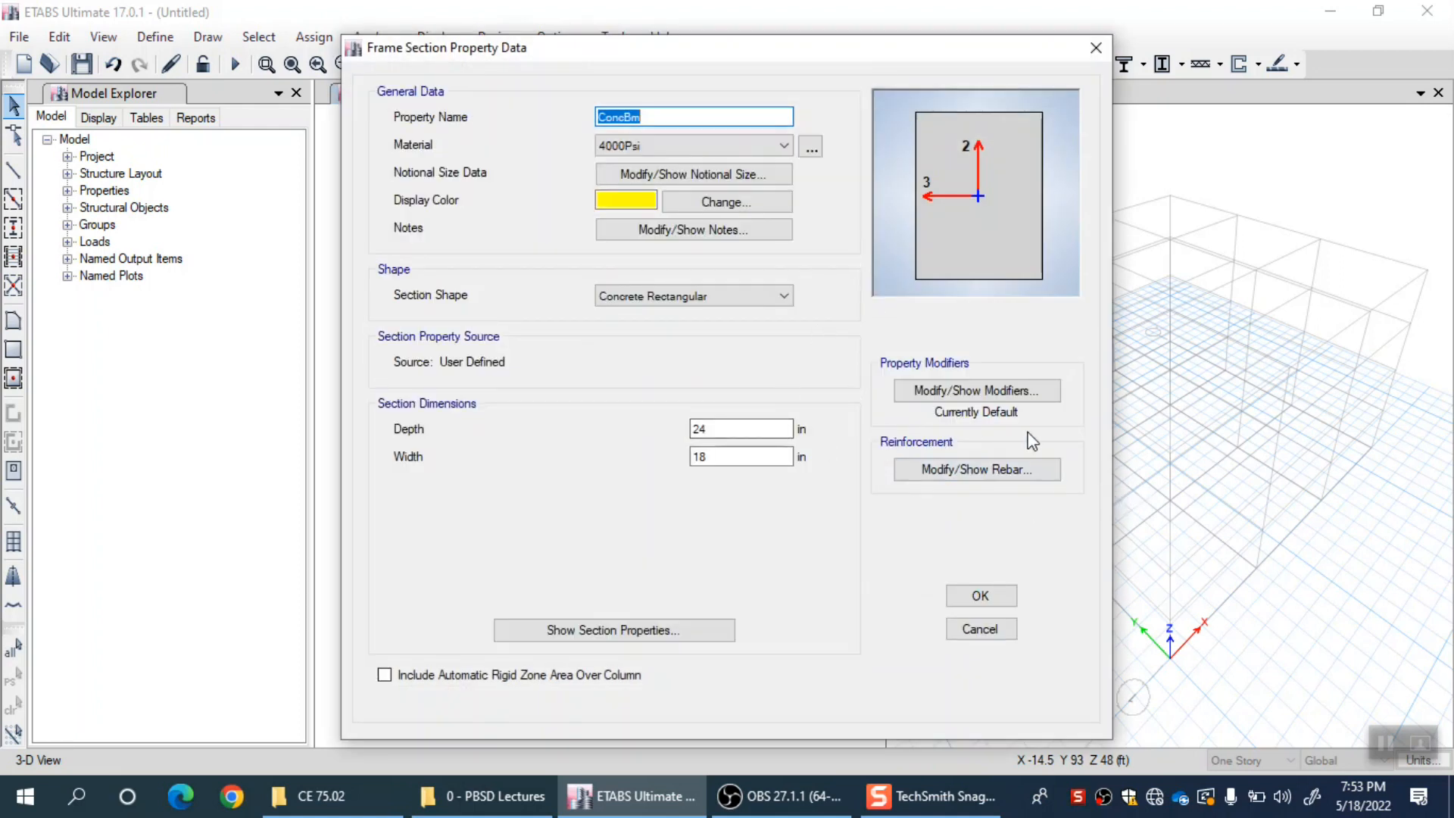
{"action": "double_click", "coordinate": [727, 429]}
{"action": "double_click", "coordinate": [728, 457]}
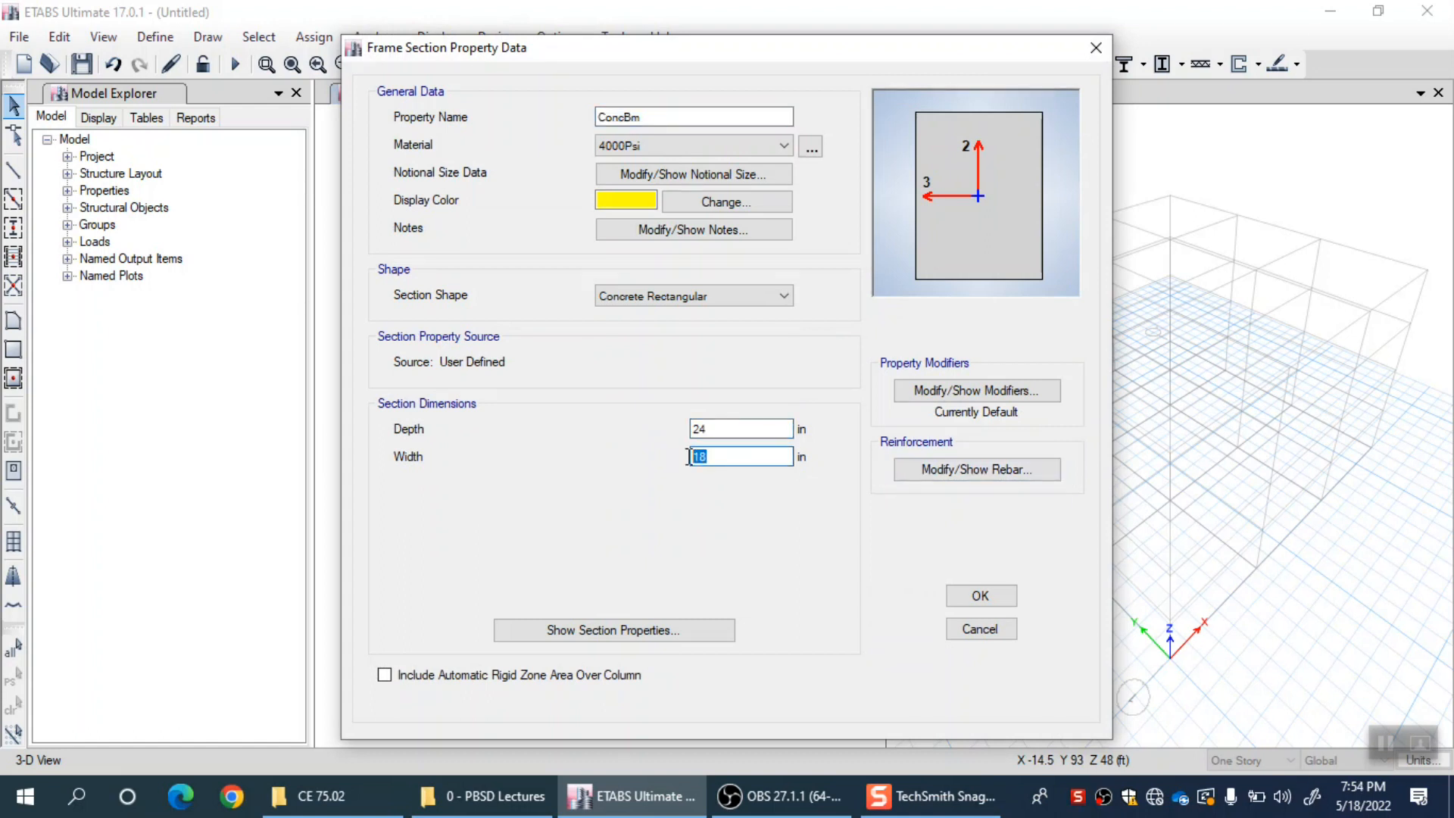
{"action": "left_click", "coordinate": [622, 148]}
{"action": "left_click", "coordinate": [649, 150]}
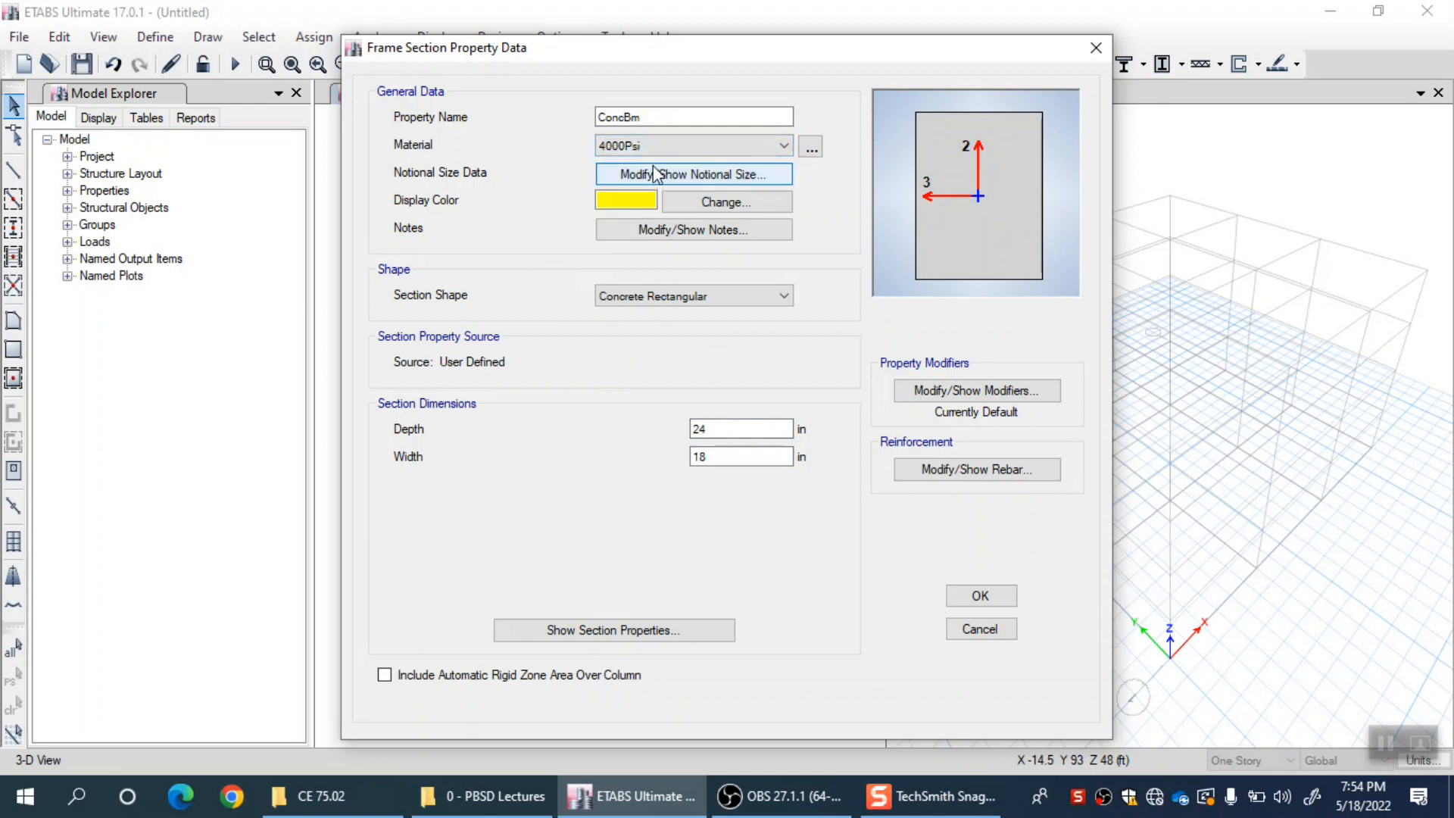
Examine ConcBm's reinforcement data, including the top and bottom bar area overwrites at the I and J ends.
{"action": "left_click", "coordinate": [979, 471]}
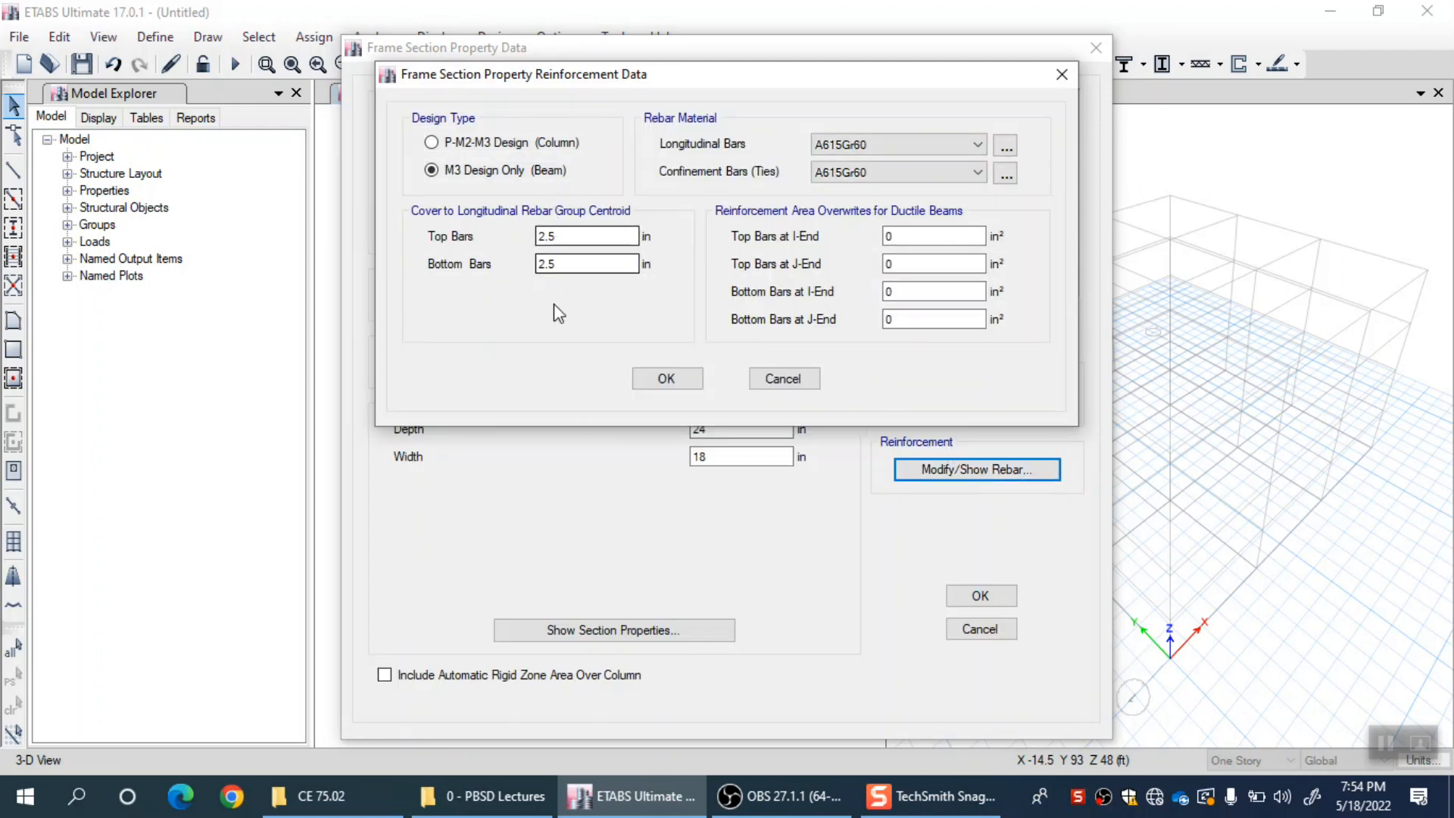
{"action": "left_click", "coordinate": [905, 237]}
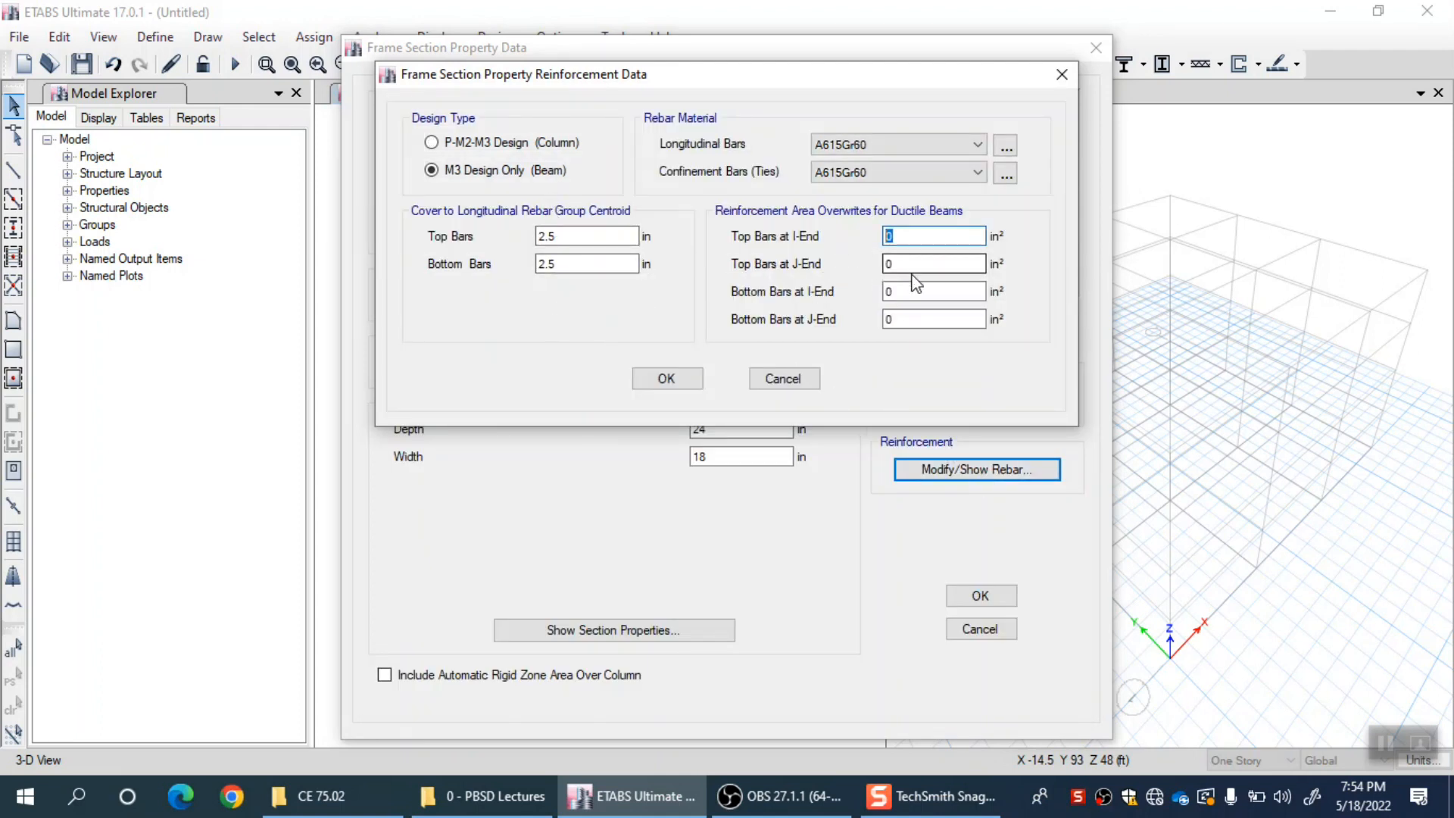
{"action": "left_click", "coordinate": [886, 263]}
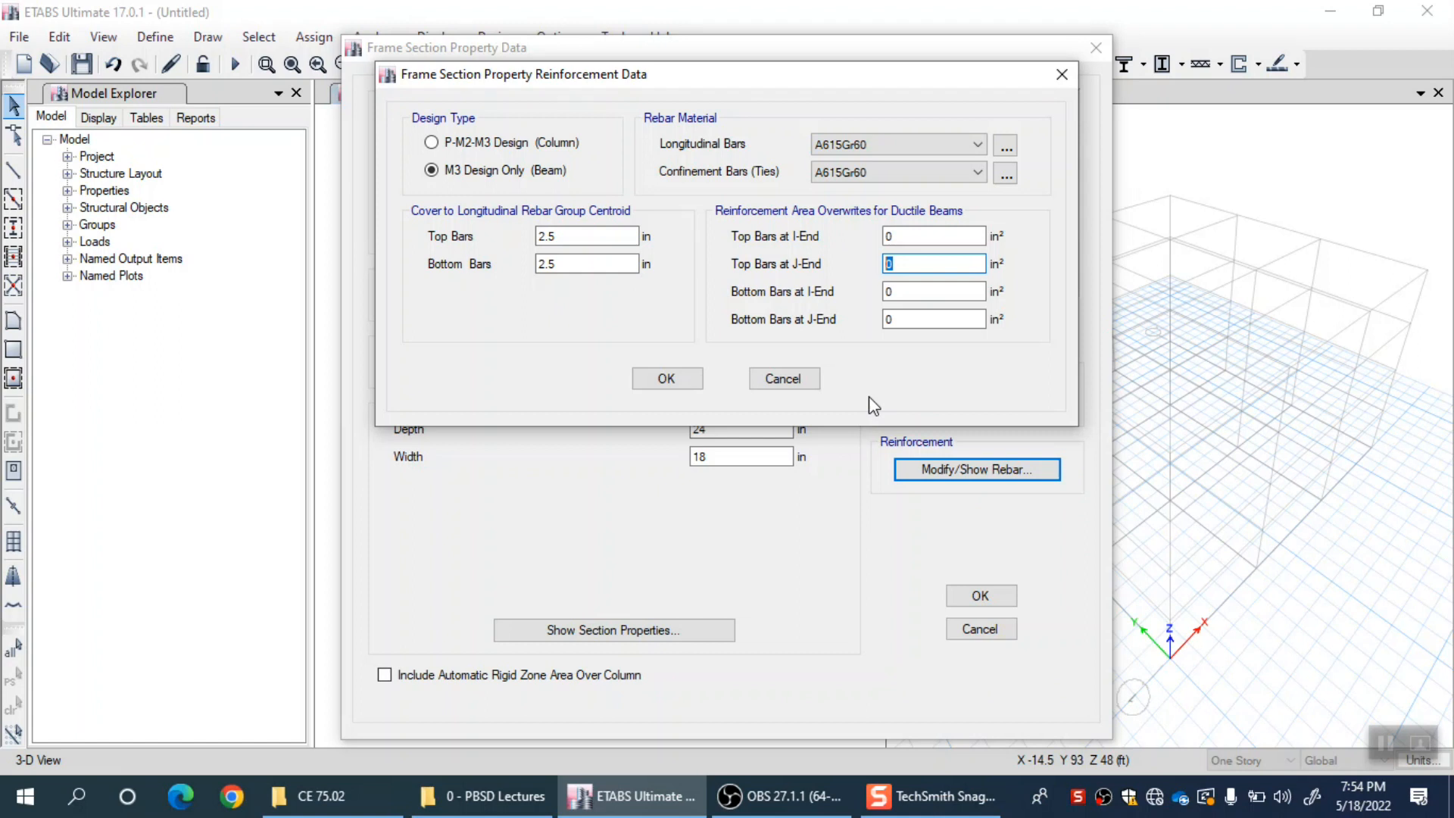
{"action": "left_click", "coordinate": [930, 236]}
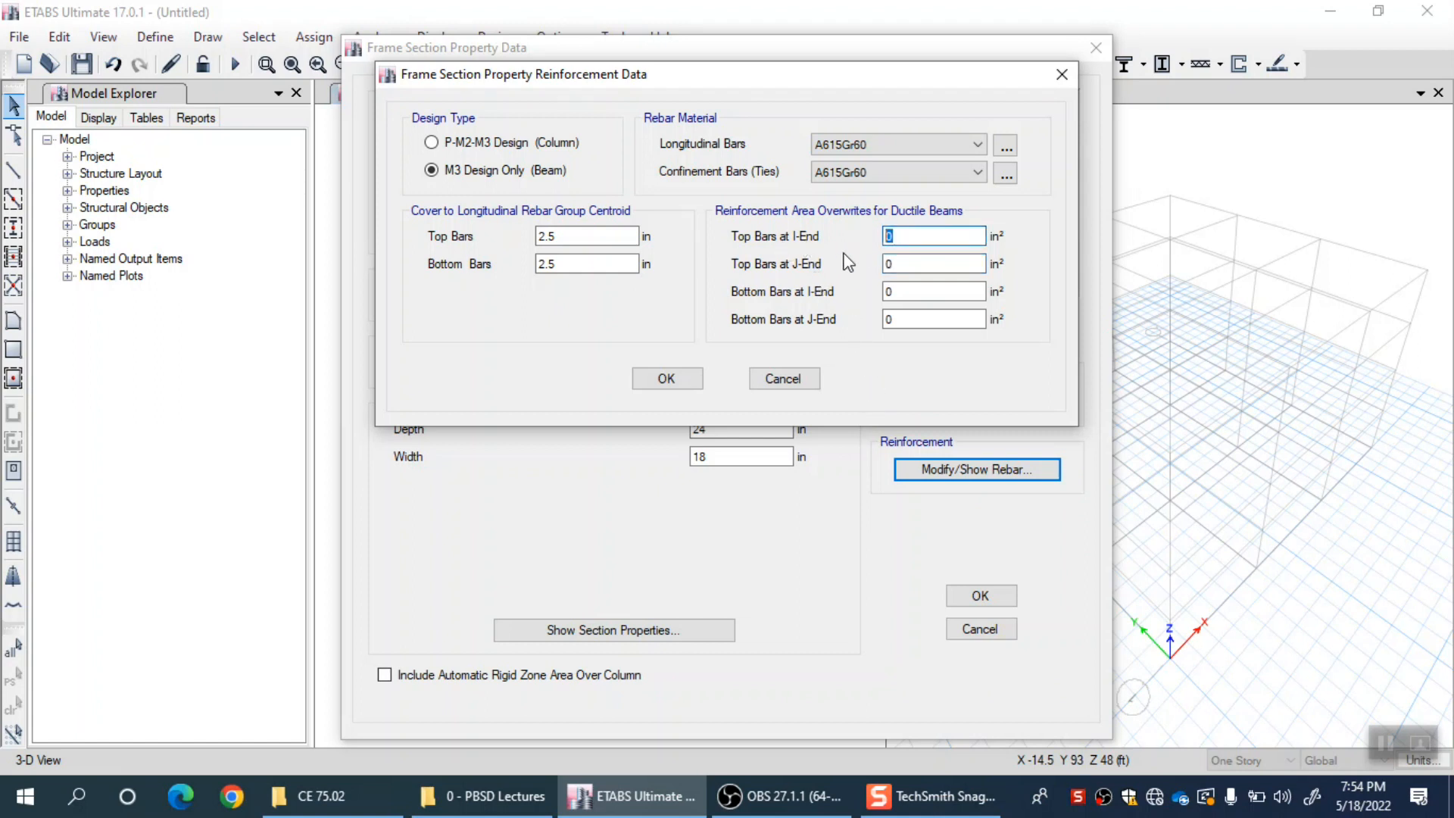
{"action": "left_click", "coordinate": [915, 268]}
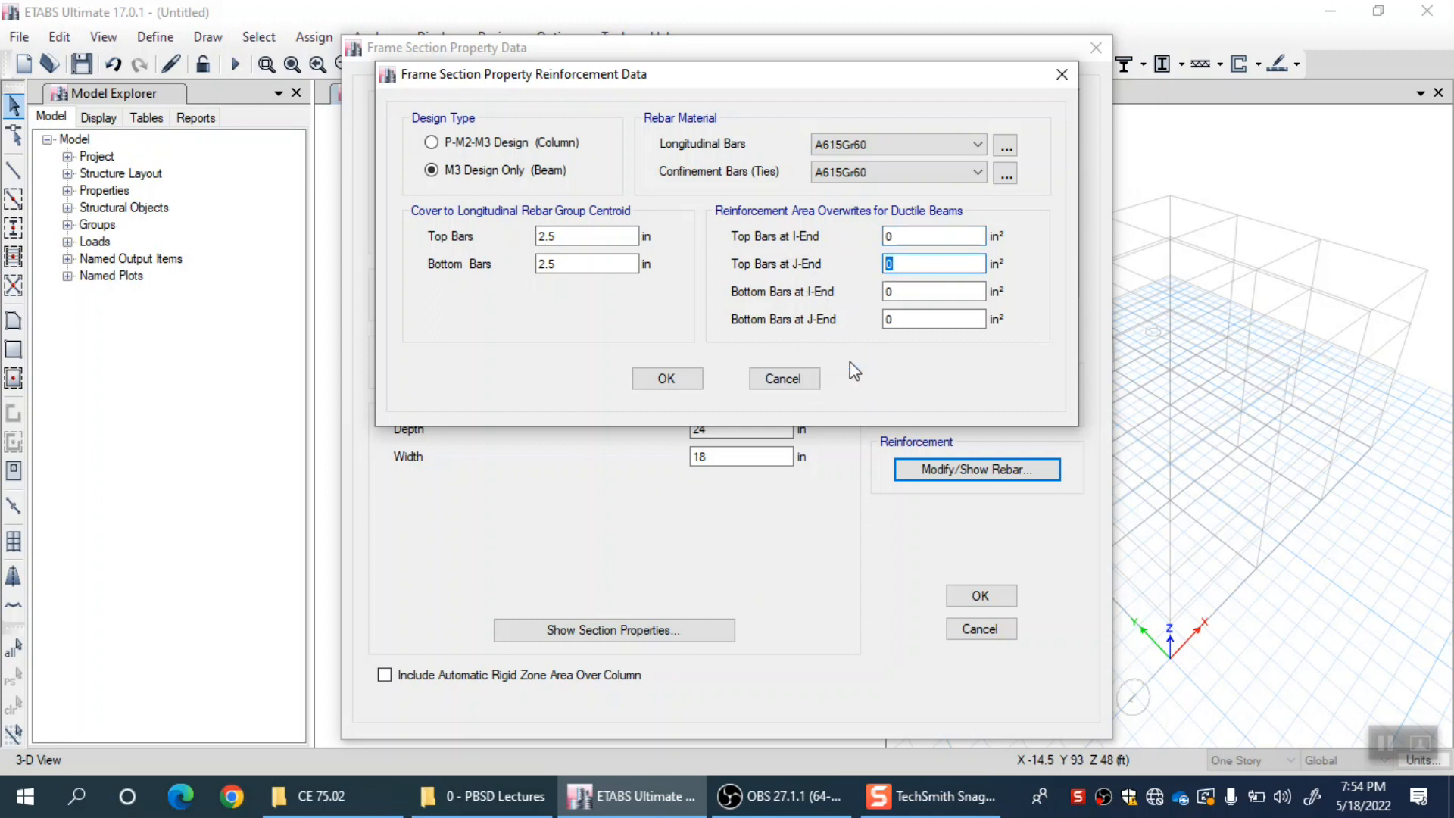
{"action": "left_click", "coordinate": [894, 290]}
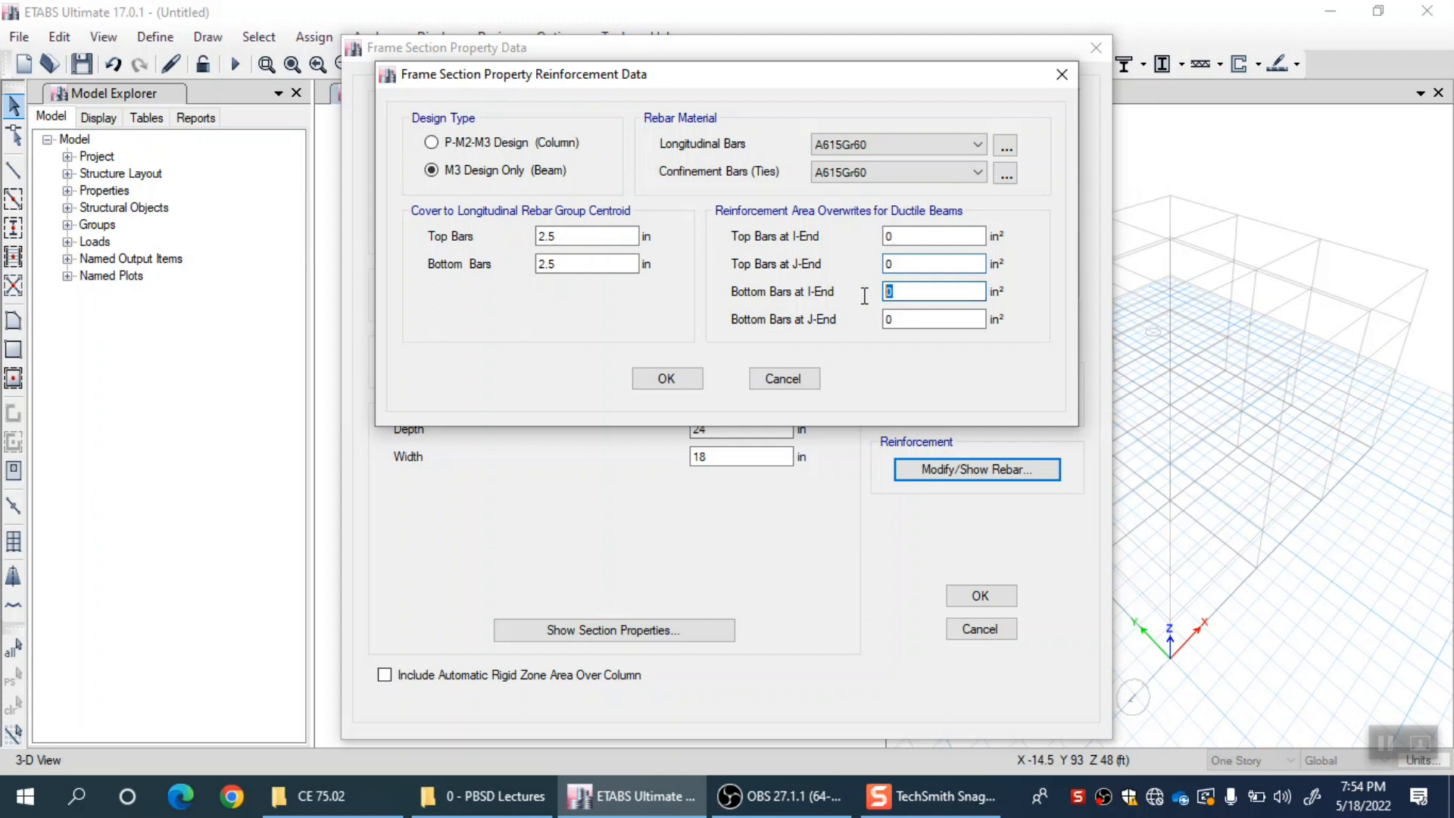
{"action": "left_click", "coordinate": [917, 318]}
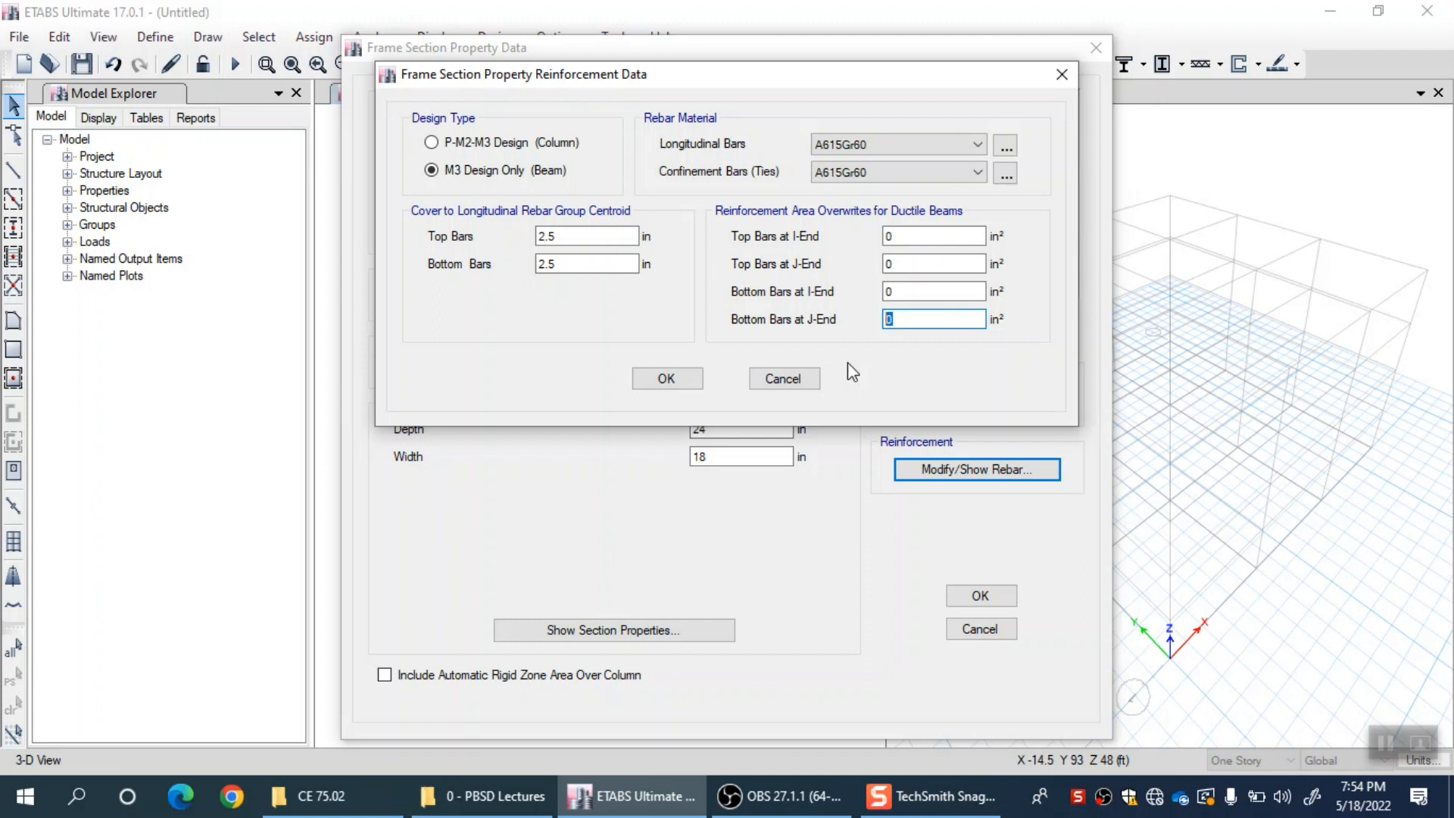
{"action": "left_click_drag", "start_coordinate": [632, 77], "coordinate": [631, 104]}
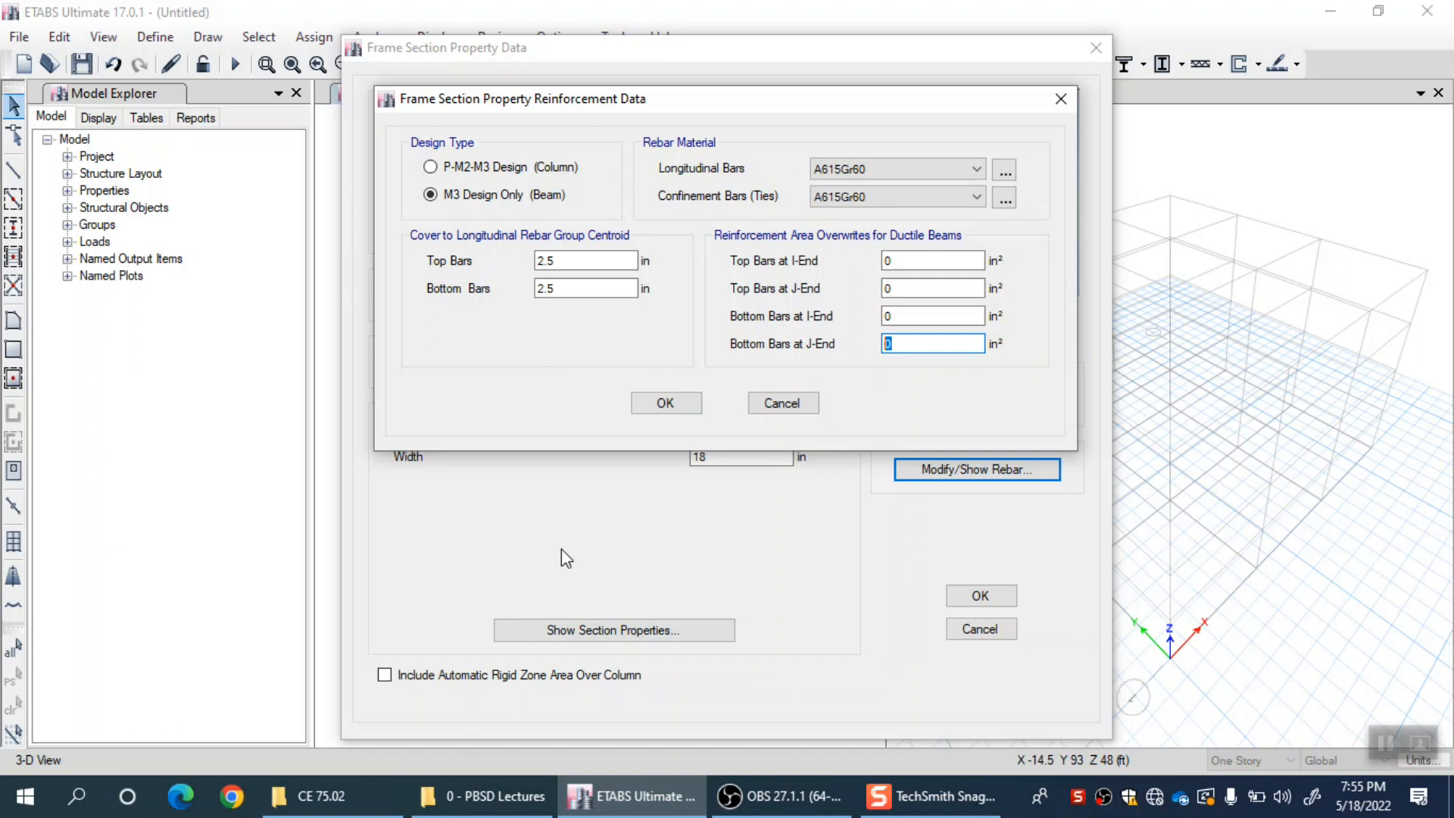
{"action": "left_click_drag", "start_coordinate": [819, 101], "coordinate": [822, 118]}
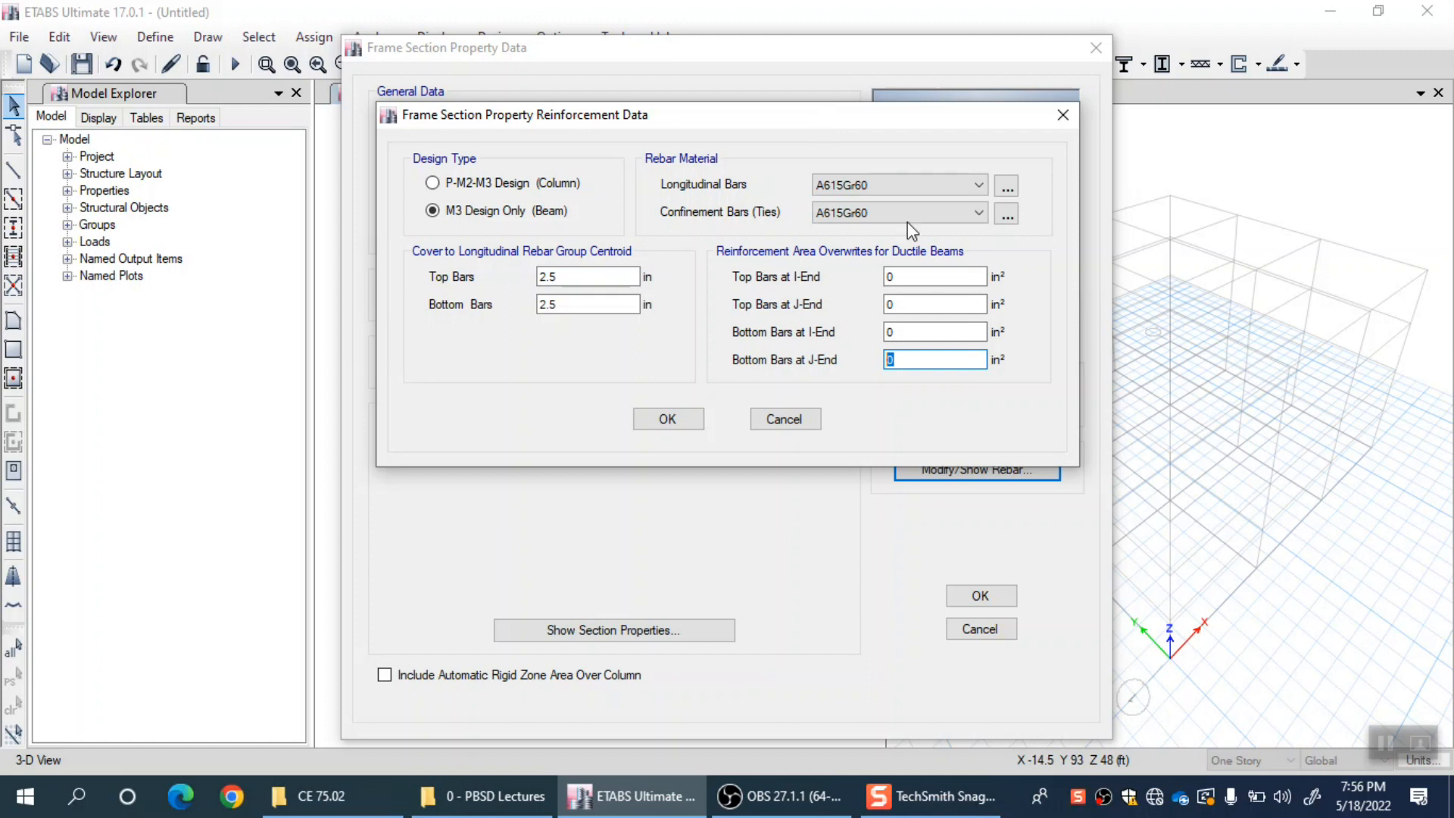
{"action": "left_click", "coordinate": [909, 276]}
{"action": "left_click", "coordinate": [905, 302]}
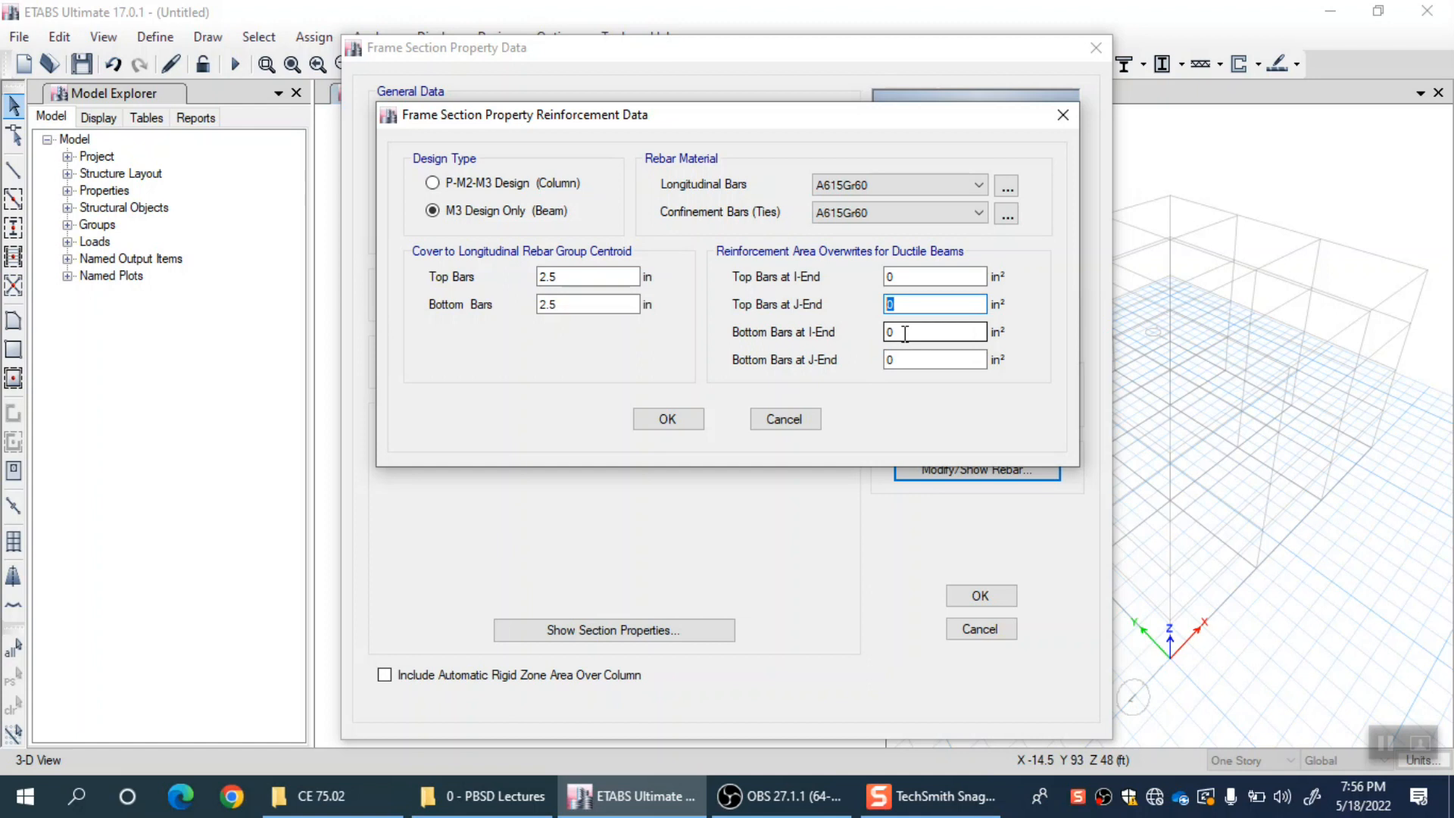
{"action": "left_click", "coordinate": [800, 422]}
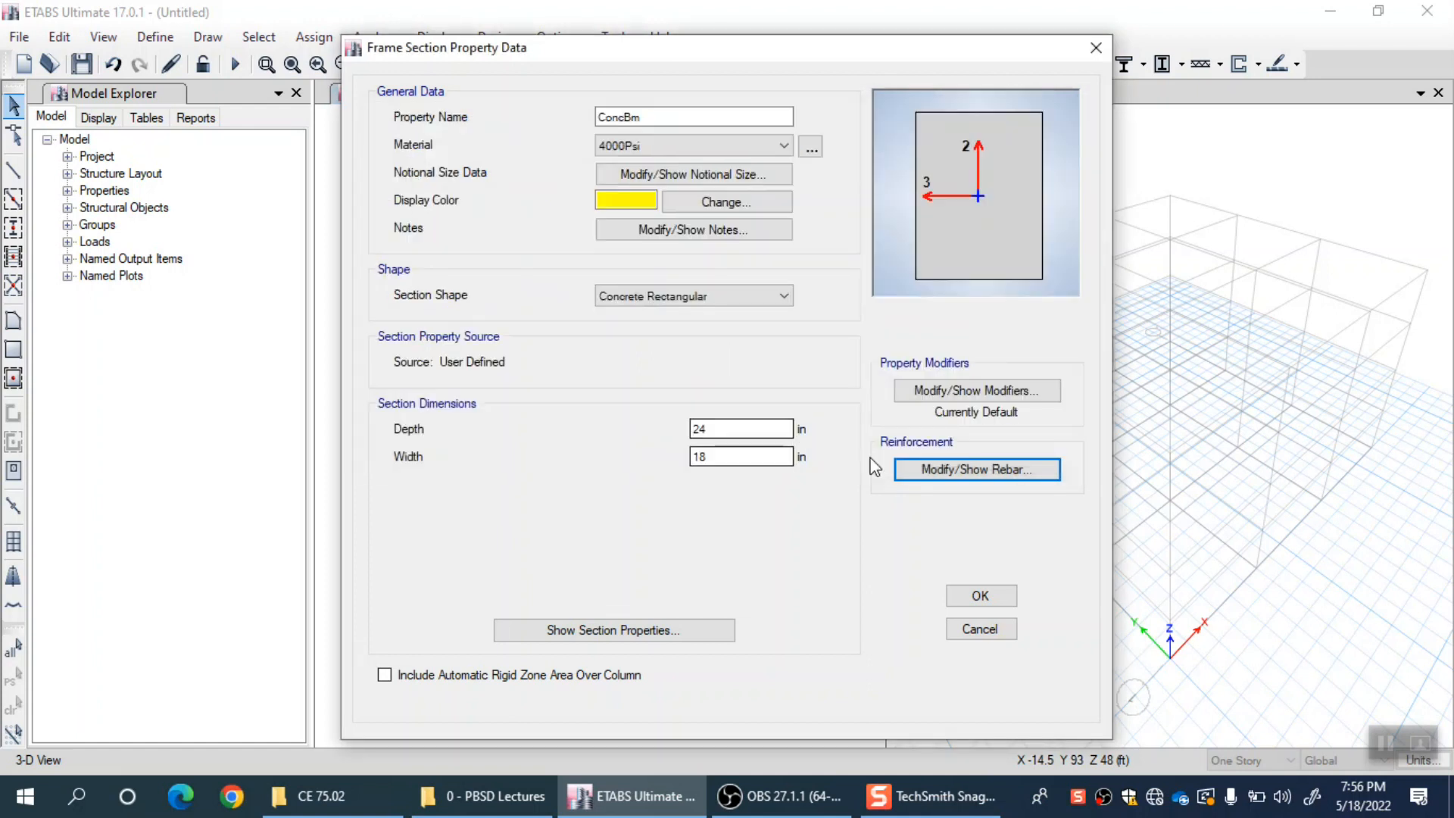
Recheck ConcBm's rebar cover and section depth, and close the frame section definitions.
{"action": "left_click", "coordinate": [947, 478]}
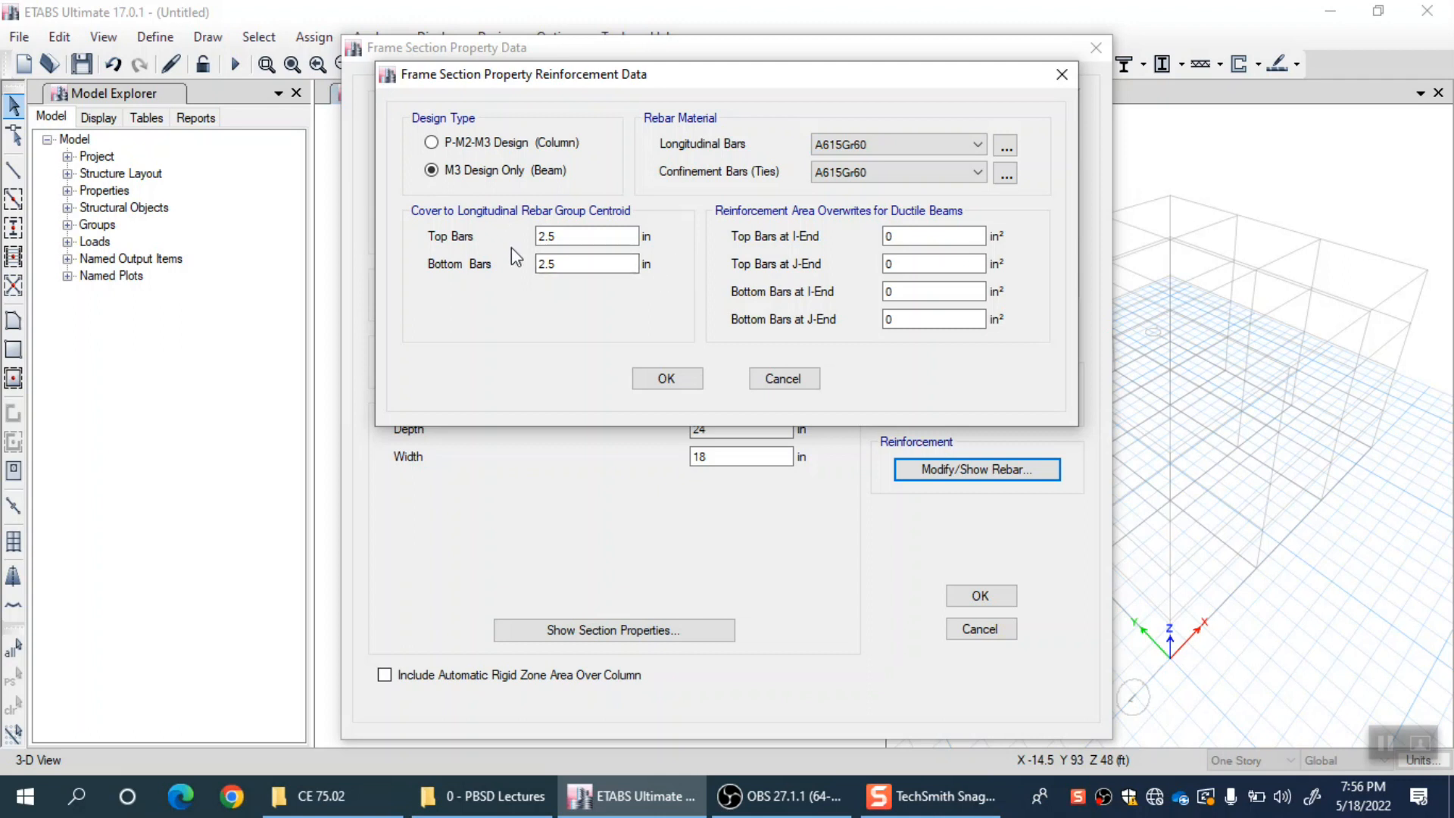
{"action": "left_click", "coordinate": [782, 378]}
{"action": "left_click_drag", "start_coordinate": [721, 421], "coordinate": [682, 419]}
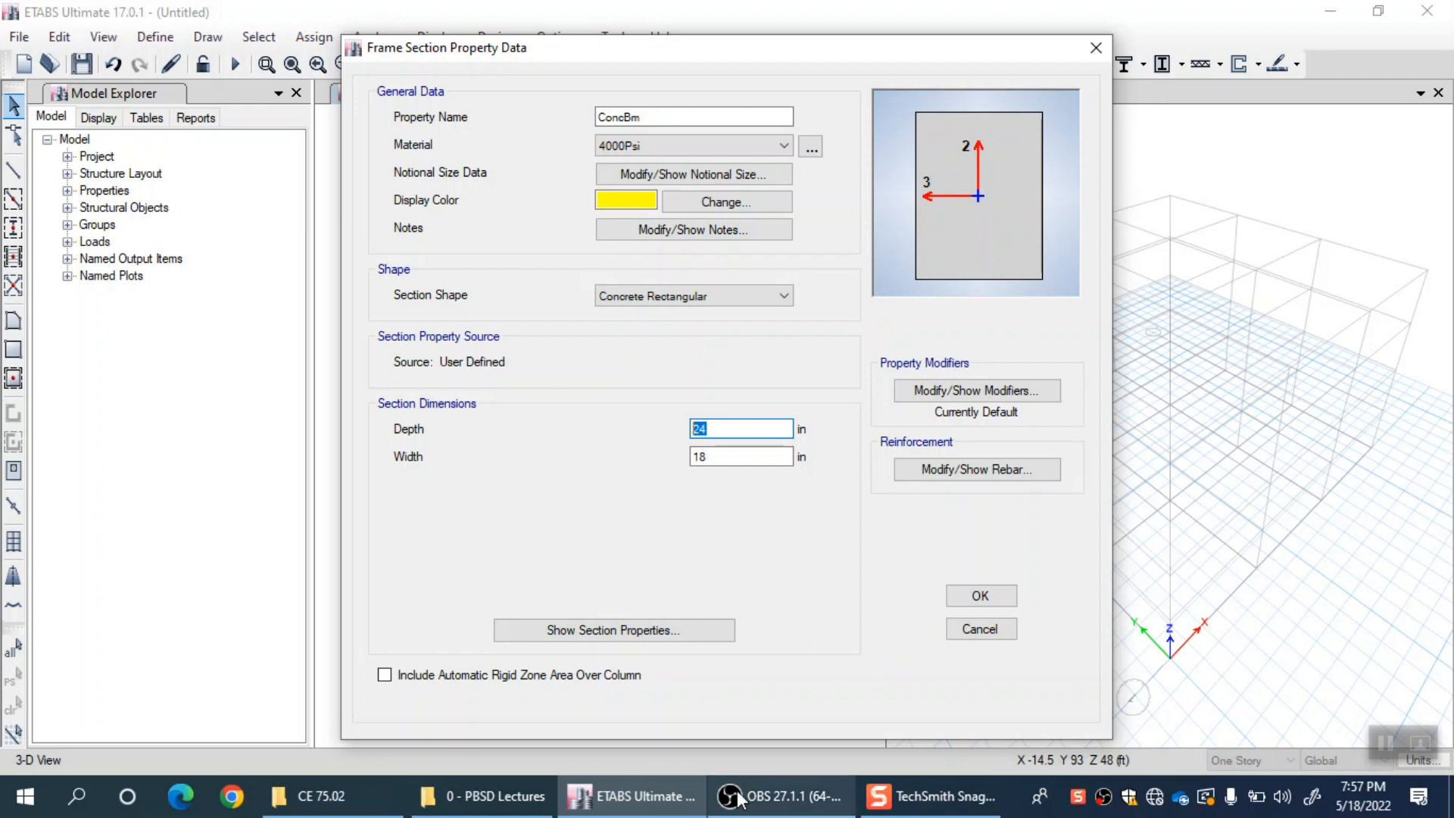
{"action": "left_click", "coordinate": [724, 430]}
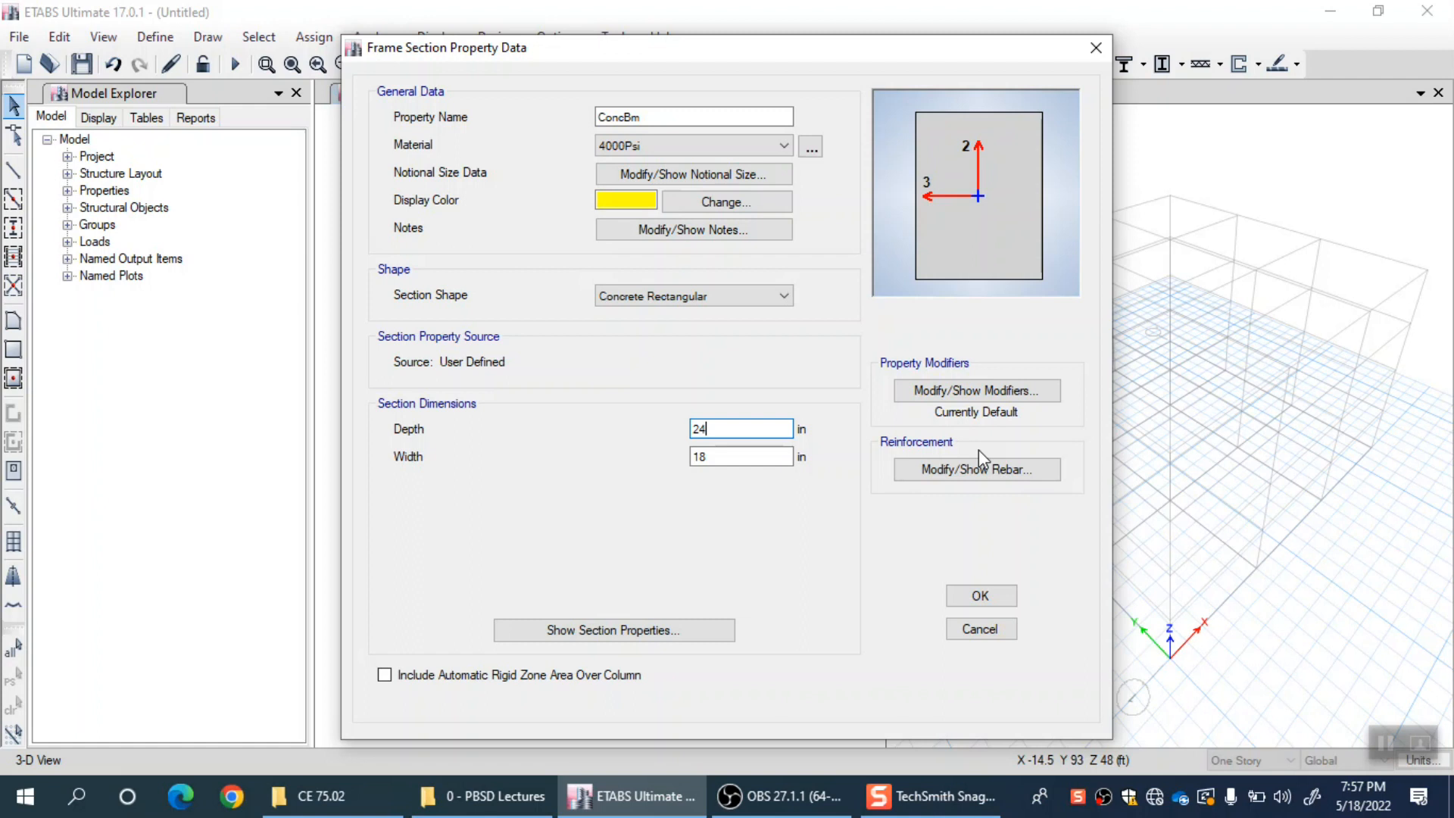
{"action": "left_click", "coordinate": [981, 596]}
{"action": "left_click", "coordinate": [837, 607]}
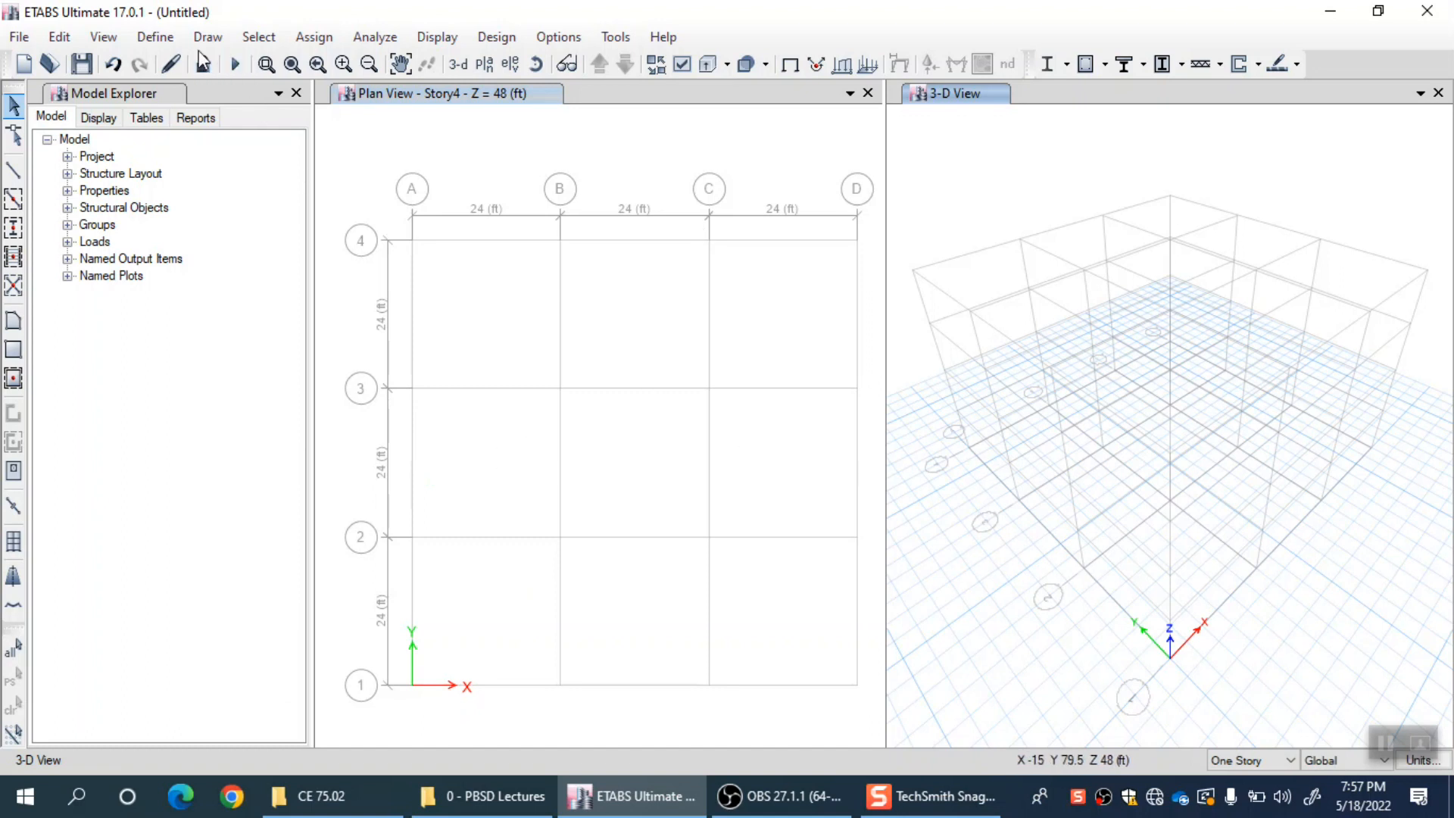
View the frame/wall nonlinear hinge definitions and close them without adding a property.
{"action": "left_click", "coordinate": [155, 36]}
{"action": "mouse_move", "coordinate": [392, 105]}
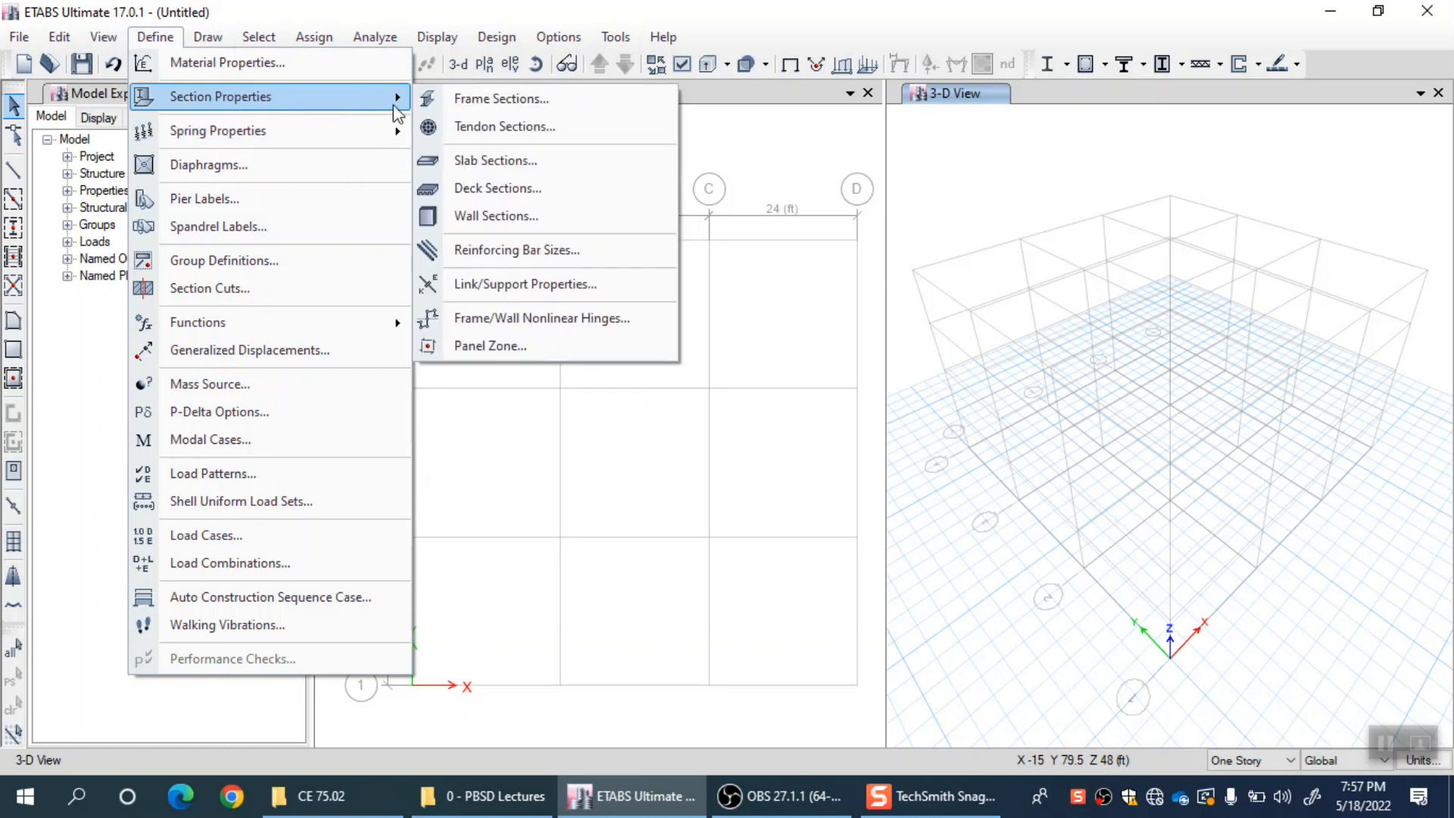
{"action": "left_click", "coordinate": [546, 318]}
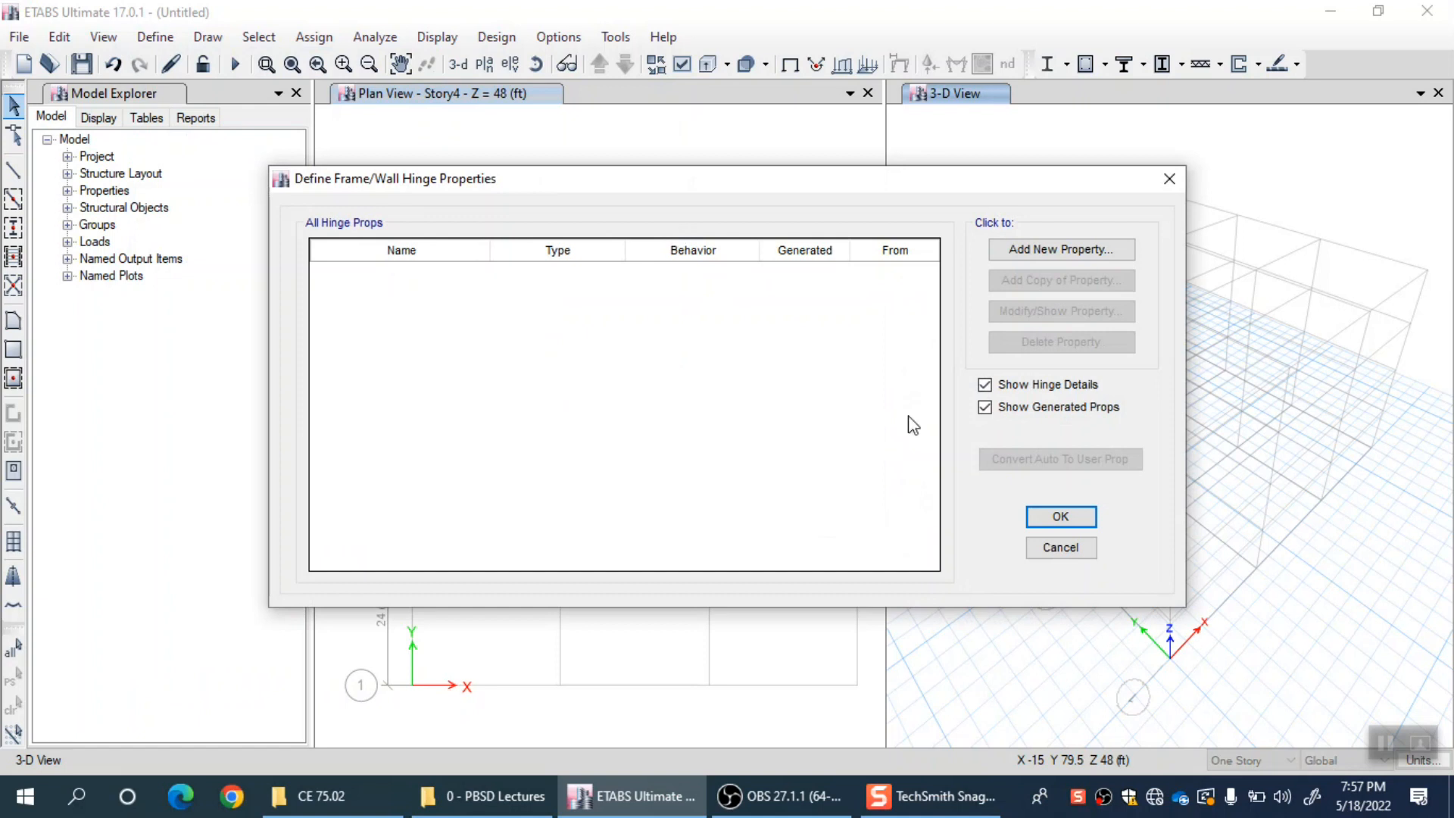
{"action": "left_click", "coordinate": [1059, 546]}
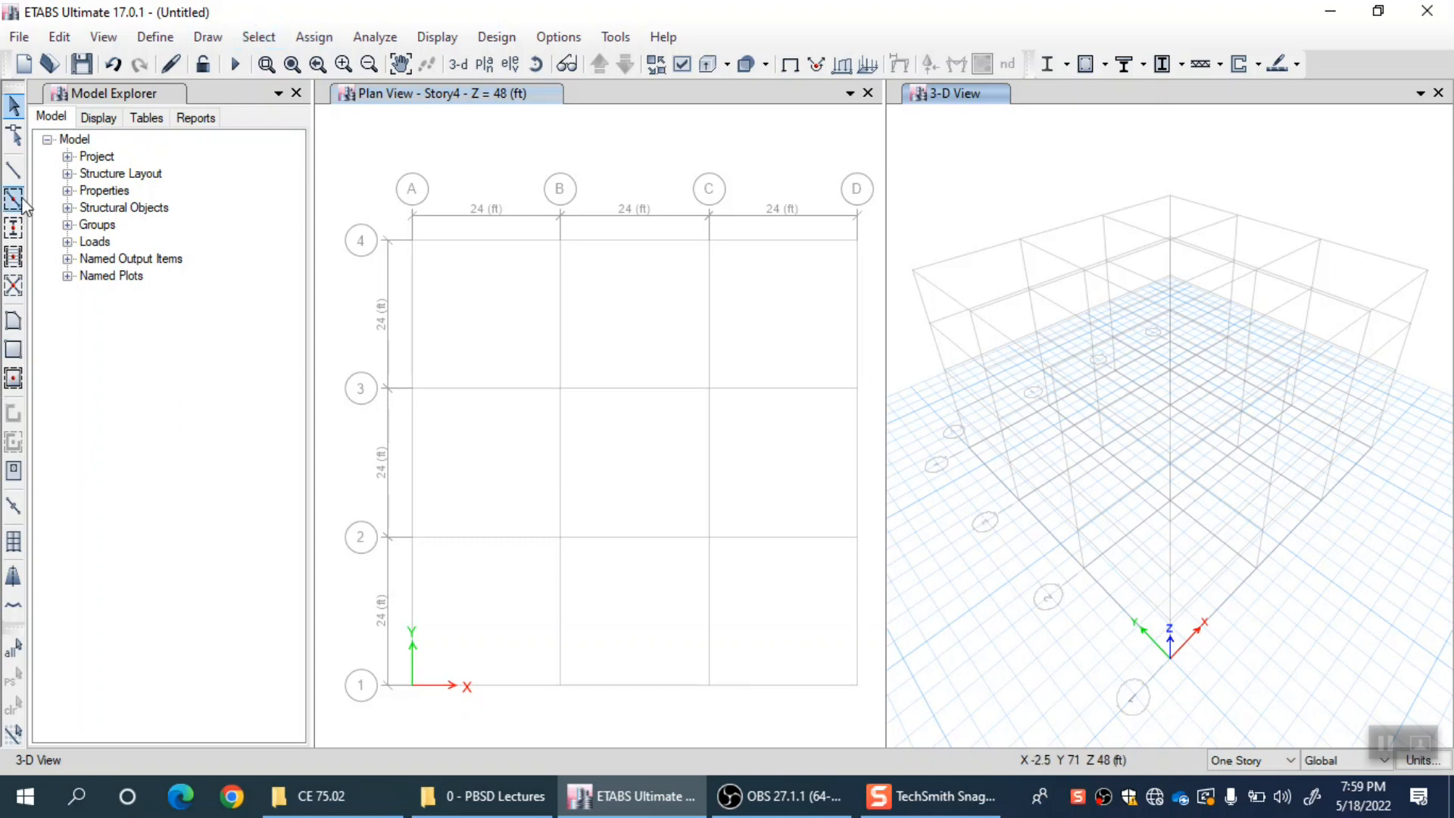
Draw a straight ConcBm frame beam along grid line 3 from B to C in the Story4 plan.
{"action": "left_click", "coordinate": [15, 171]}
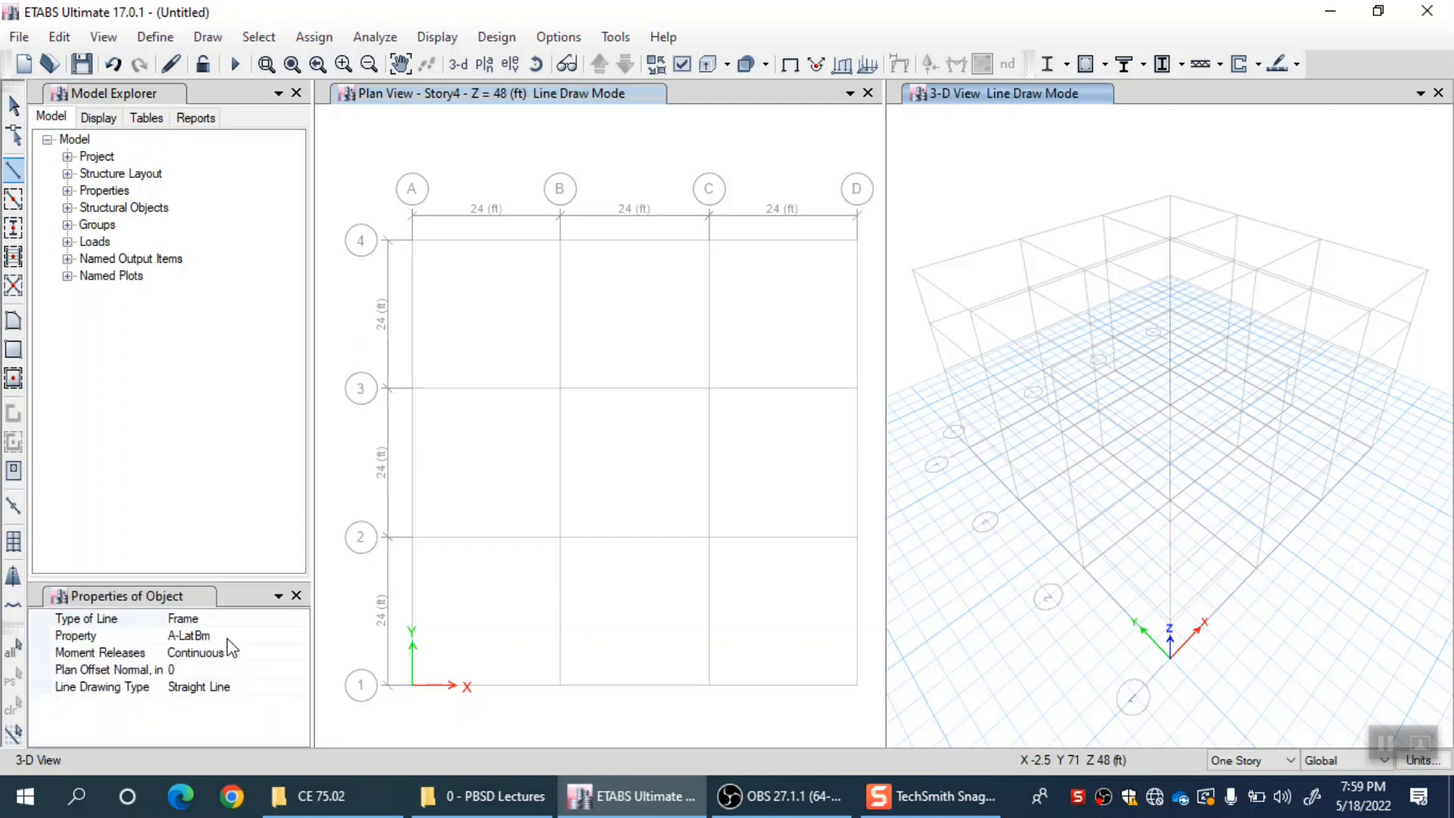
{"action": "left_click", "coordinate": [227, 636]}
{"action": "left_click", "coordinate": [300, 636]}
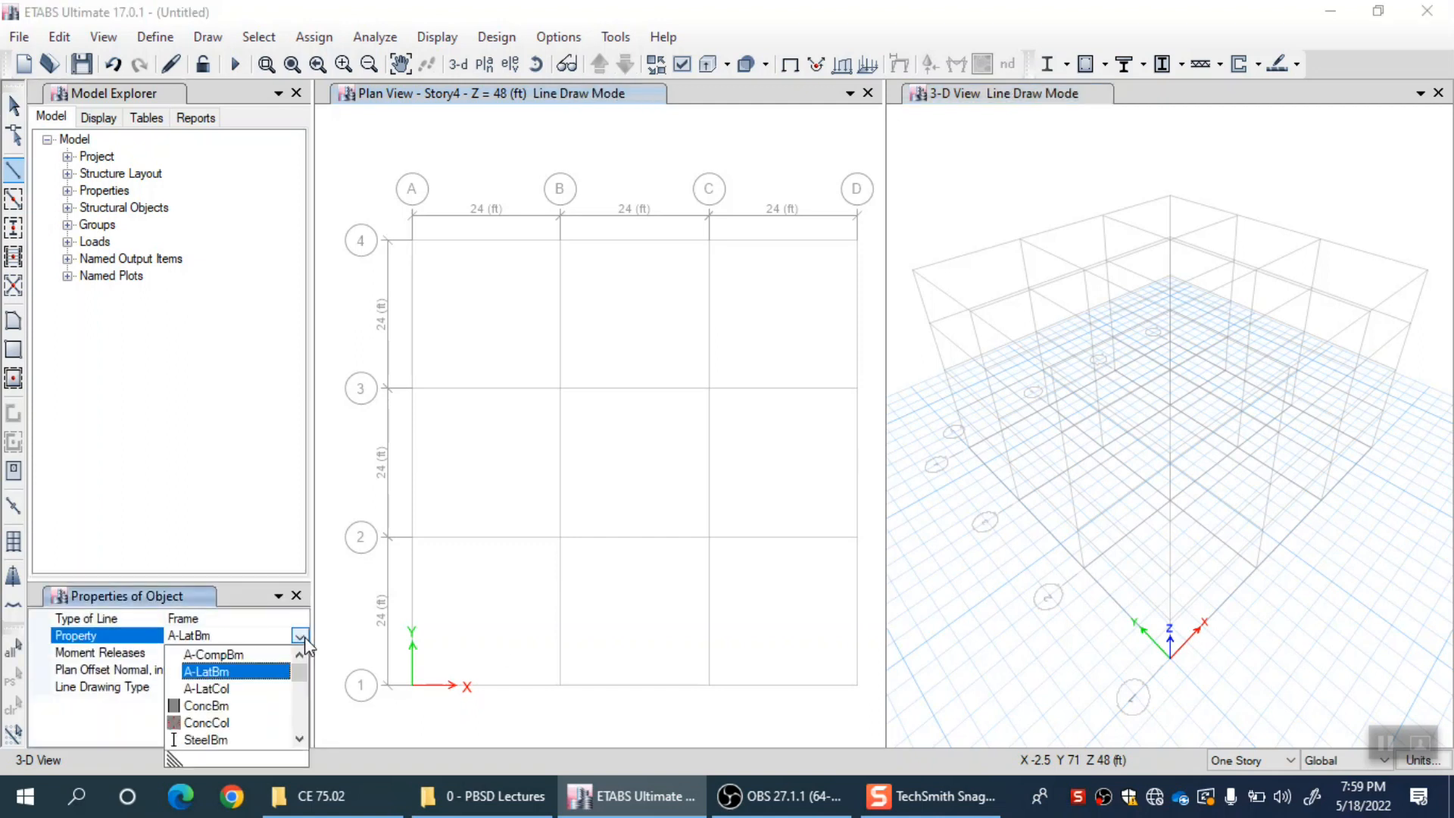
{"action": "left_click", "coordinate": [206, 706]}
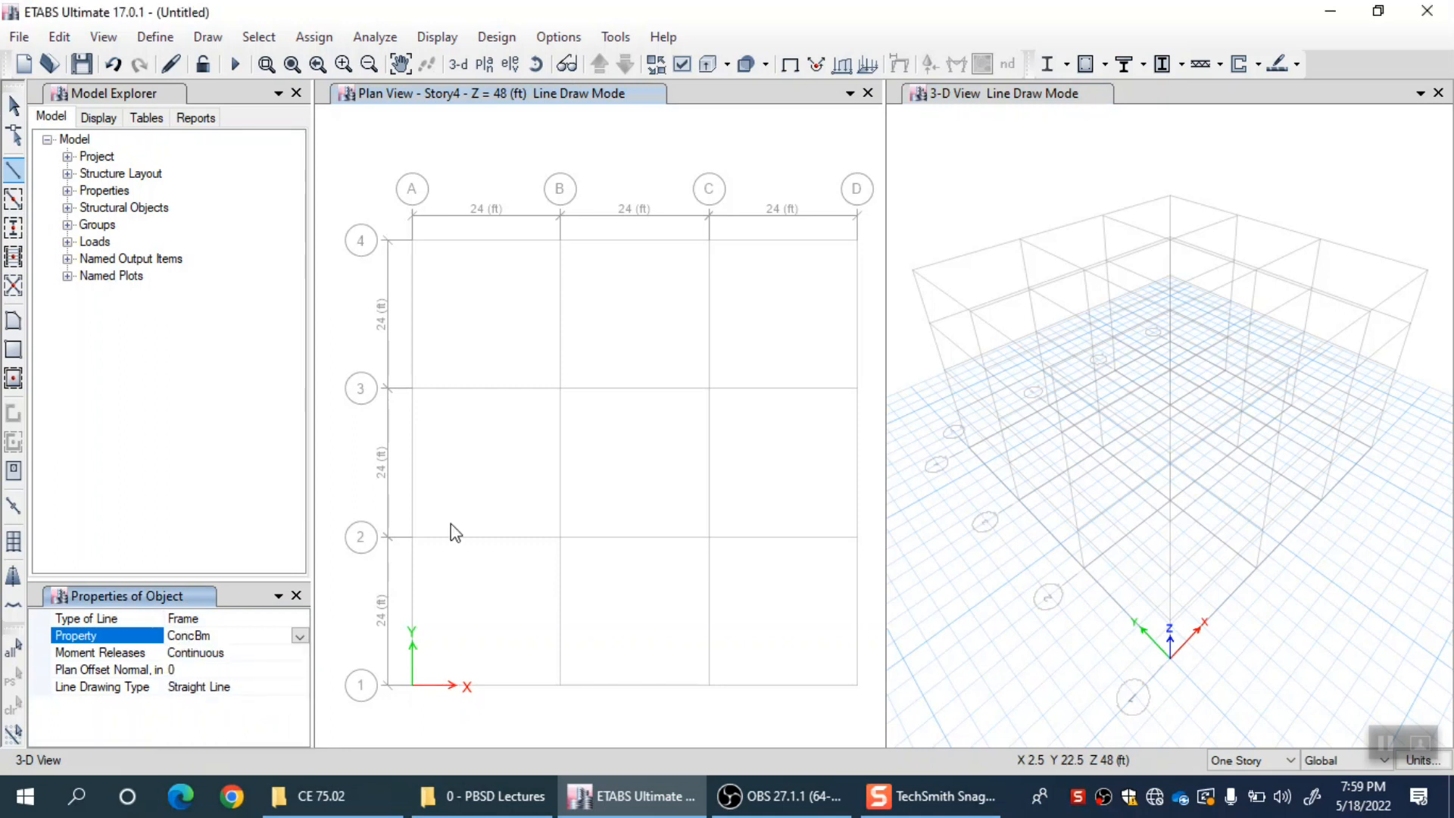
{"action": "left_click", "coordinate": [561, 389]}
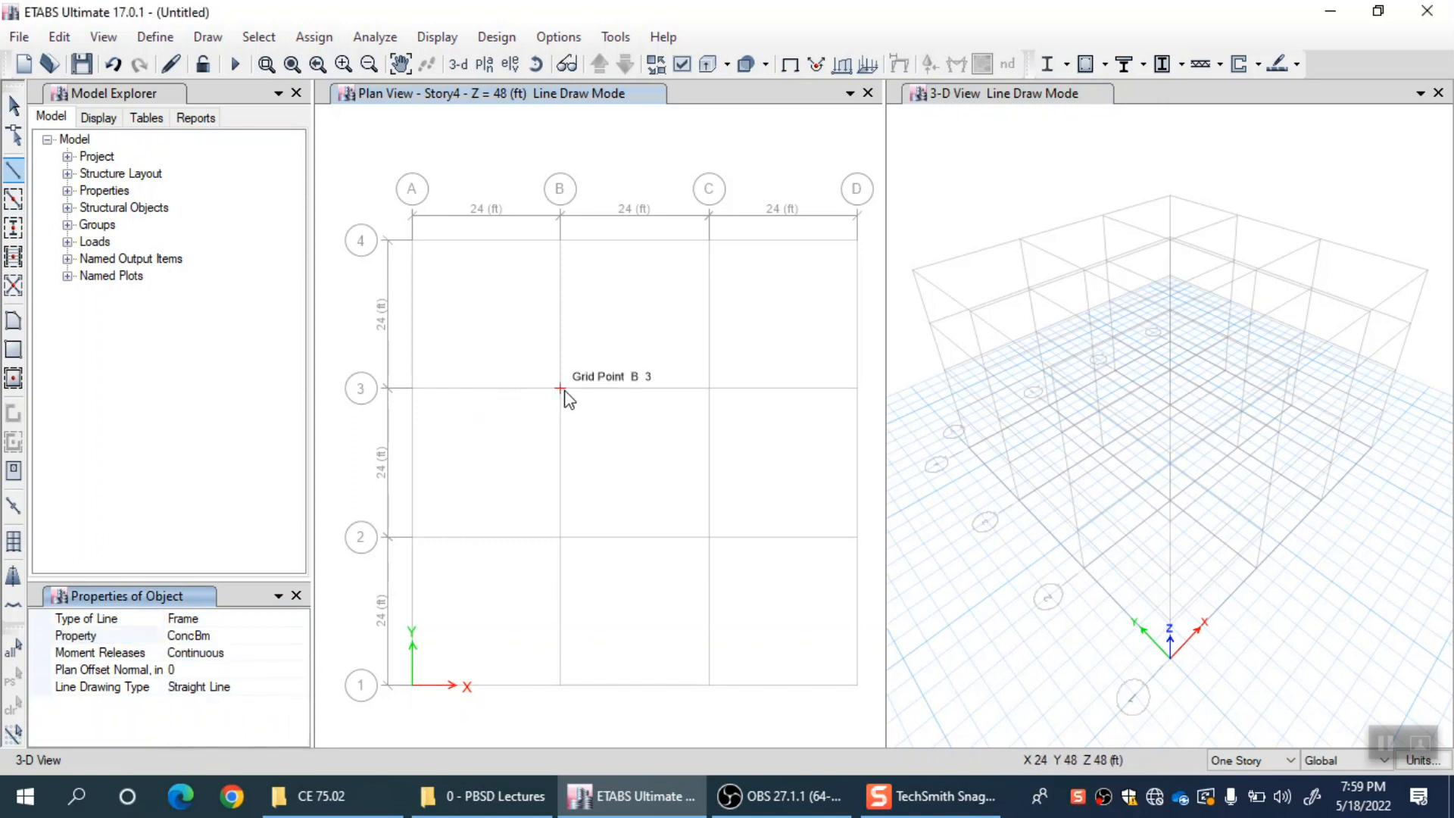
{"action": "double_click", "coordinate": [709, 389]}
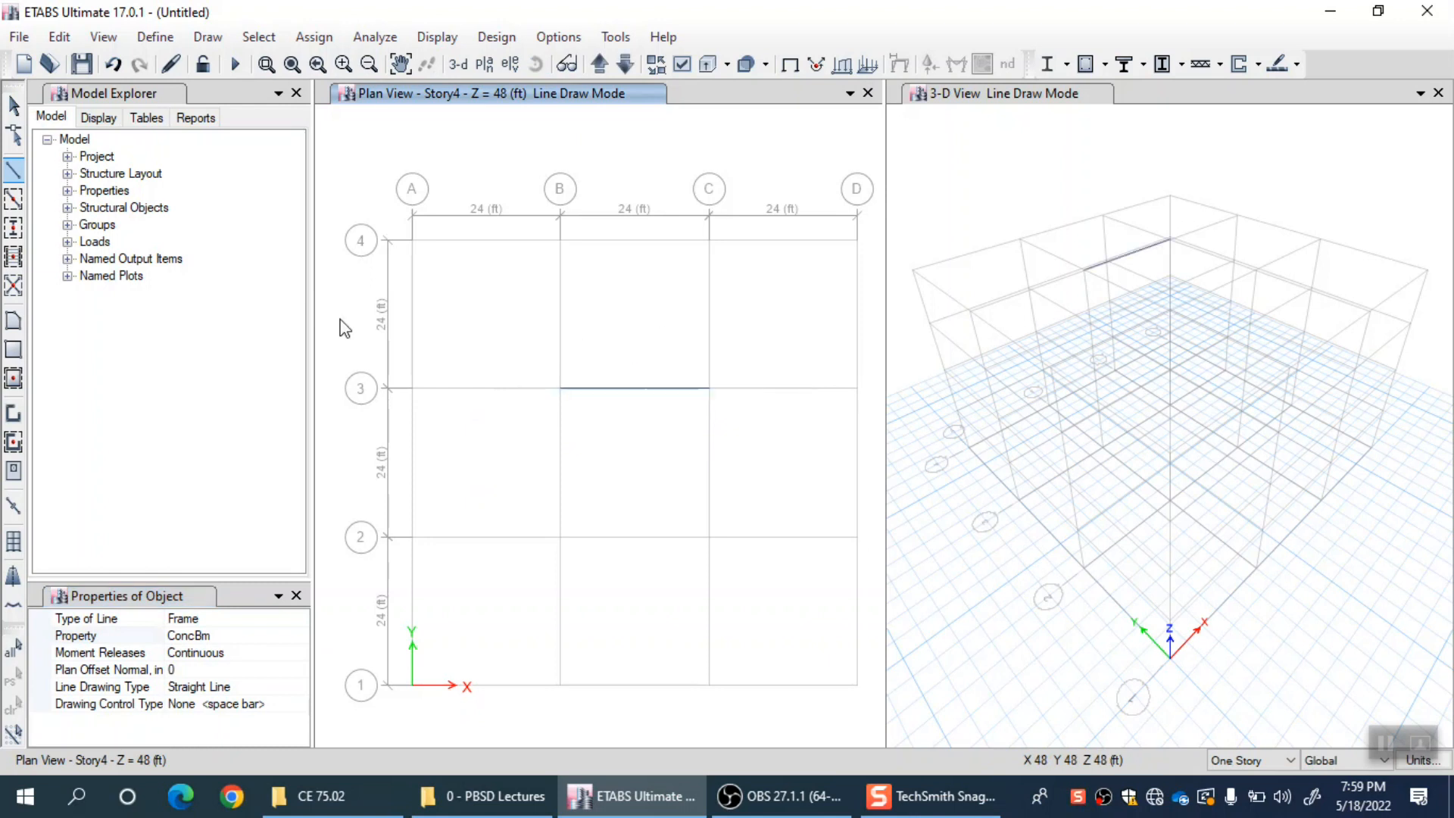
{"action": "key", "text": "Escape"}
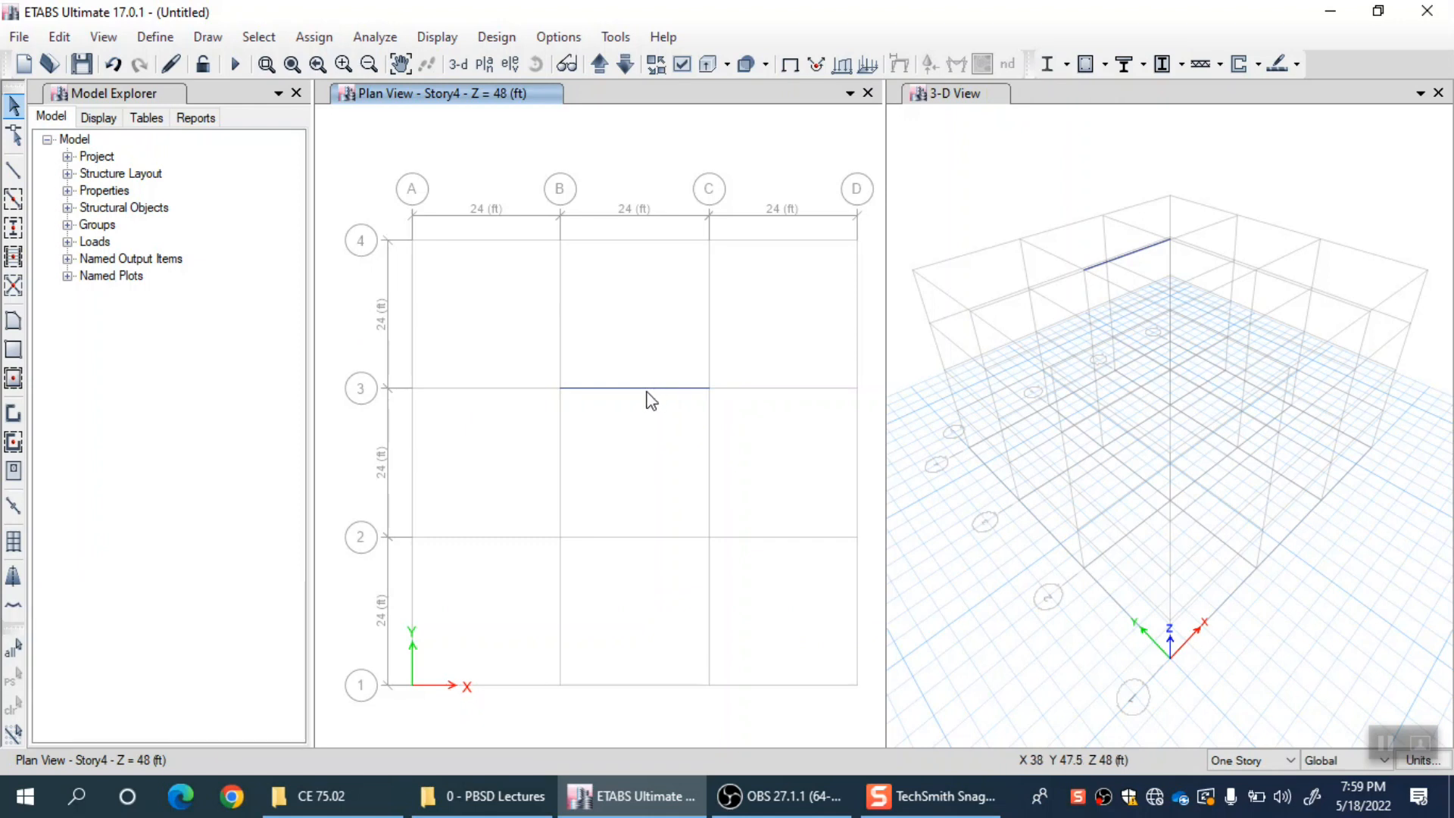
Select the beam on grid line 3 between B and C and check its assigned section property.
{"action": "left_click", "coordinate": [670, 389]}
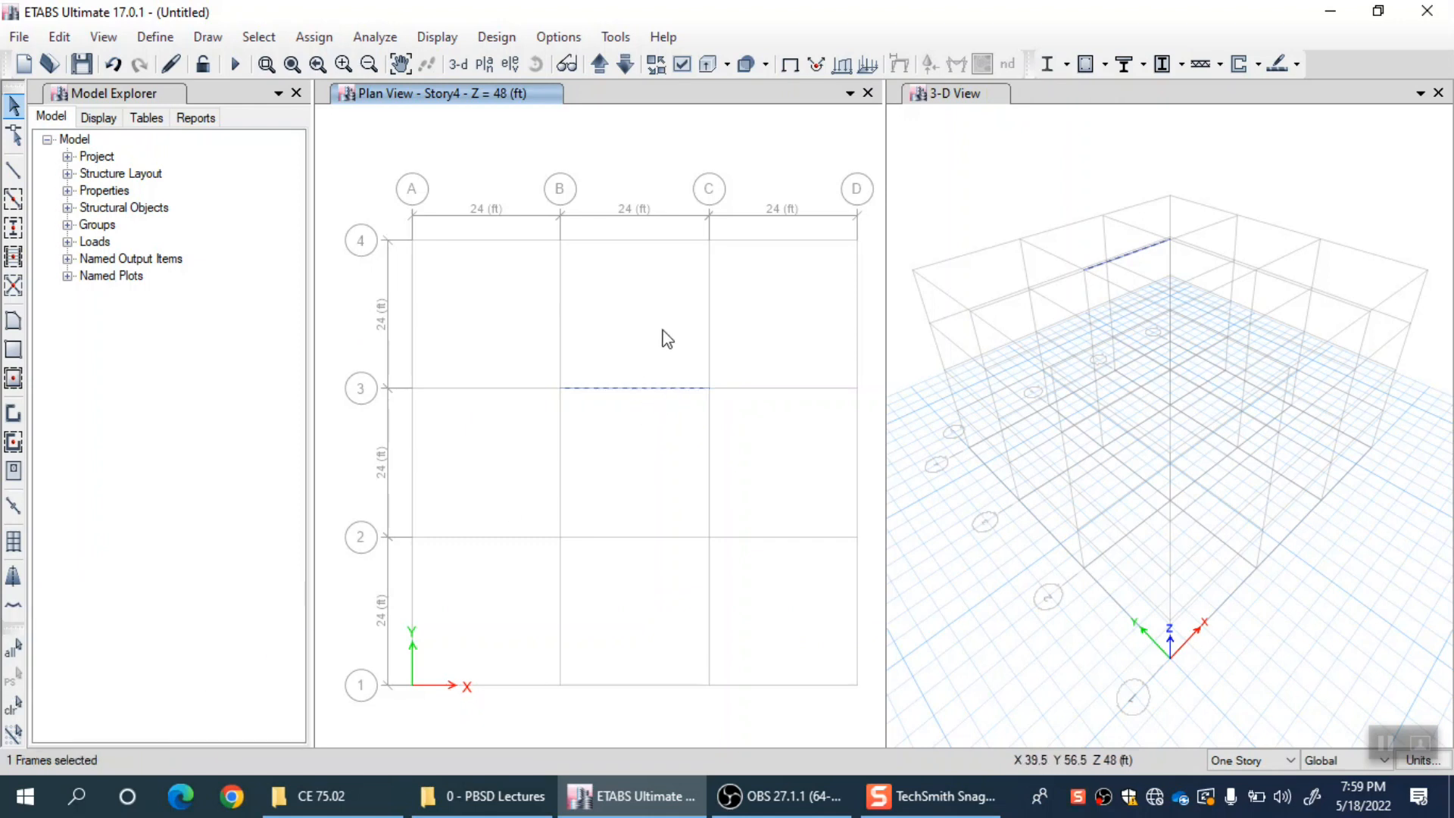
{"action": "right_click", "coordinate": [643, 389]}
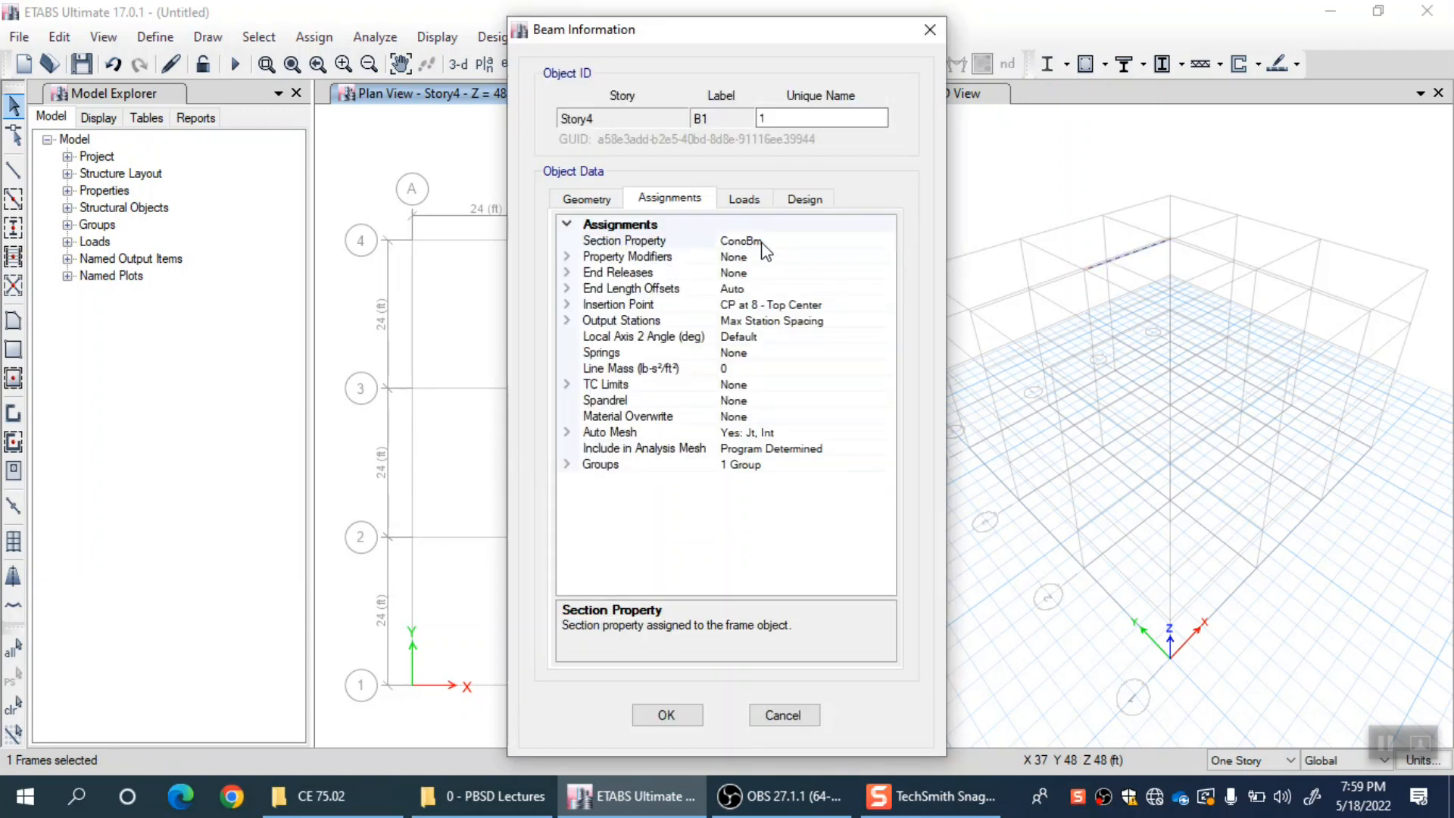
{"action": "left_click", "coordinate": [930, 30]}
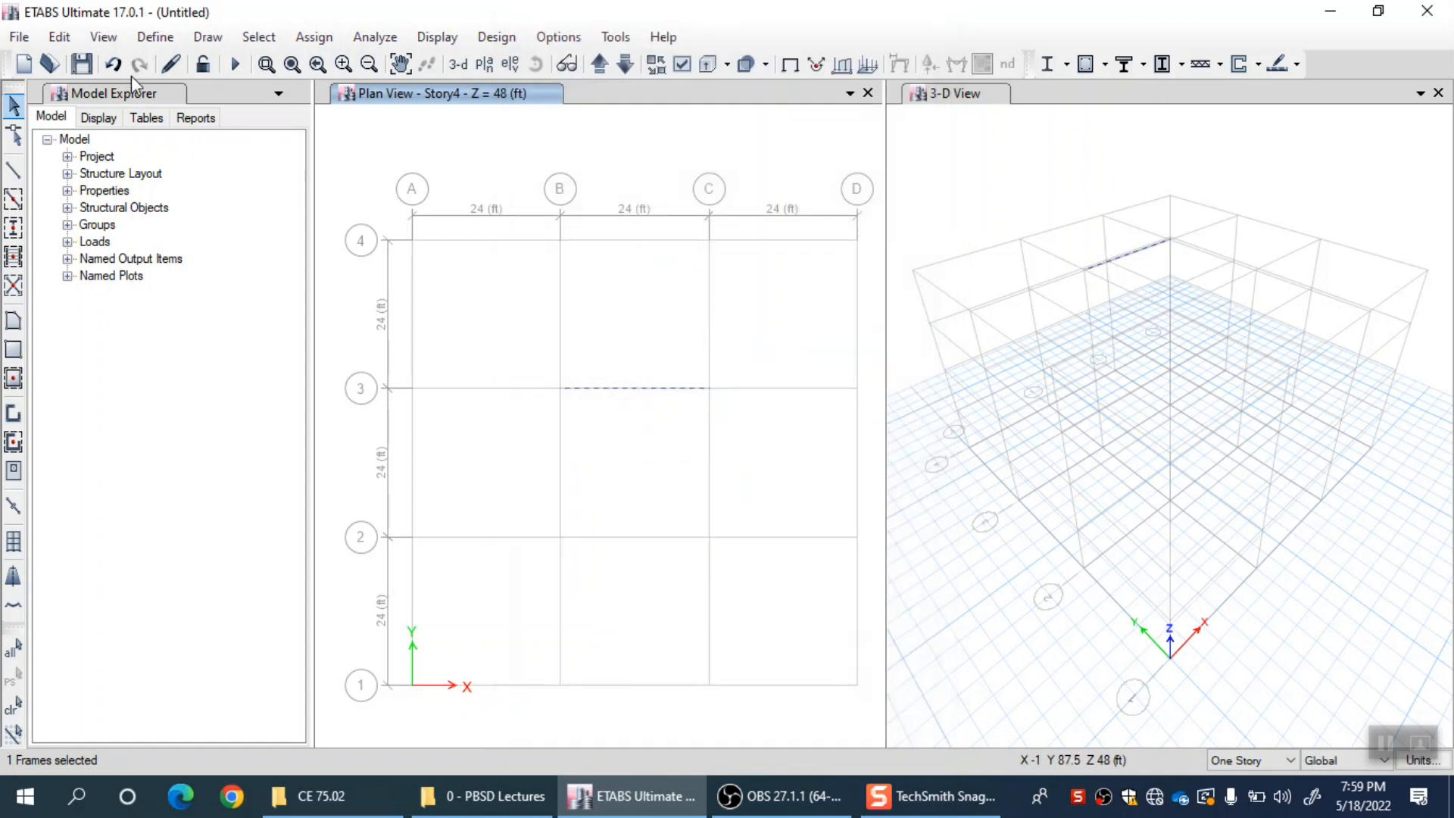
Open the ConcBm frame section definition and review its material and section dimensions.
{"action": "left_click", "coordinate": [155, 36]}
{"action": "mouse_move", "coordinate": [298, 97]}
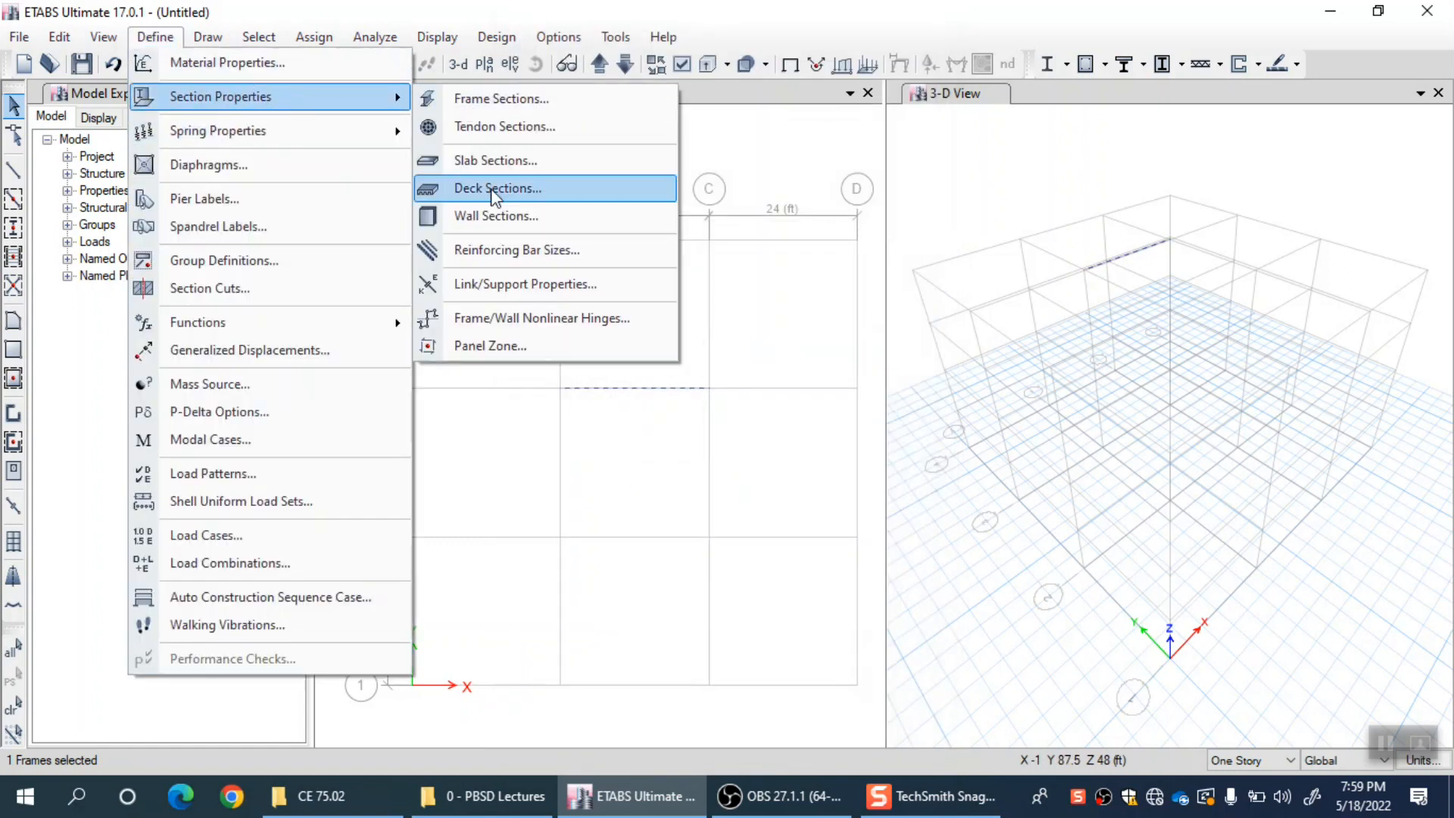
{"action": "left_click", "coordinate": [496, 99]}
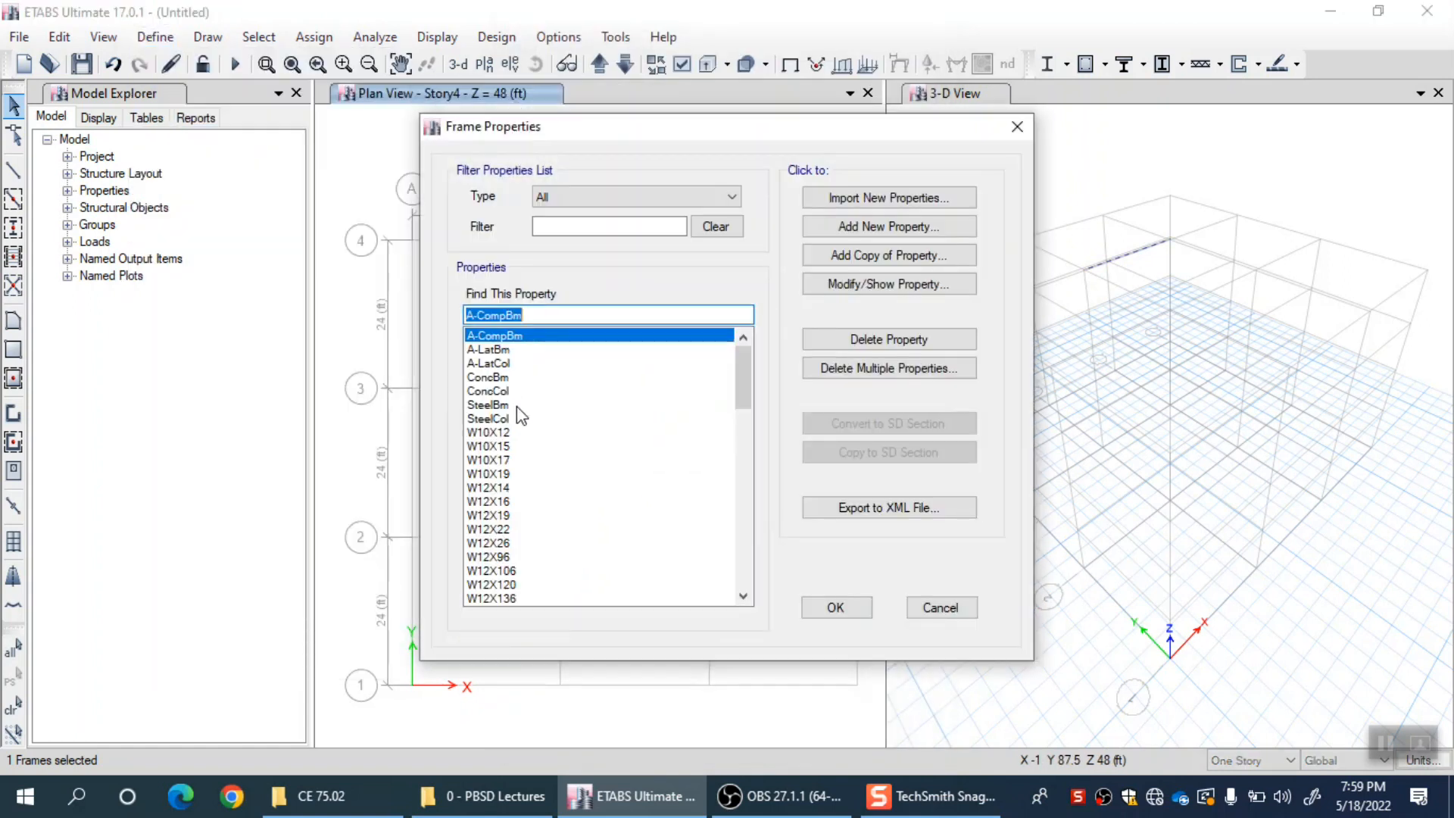
{"action": "left_click", "coordinate": [494, 391]}
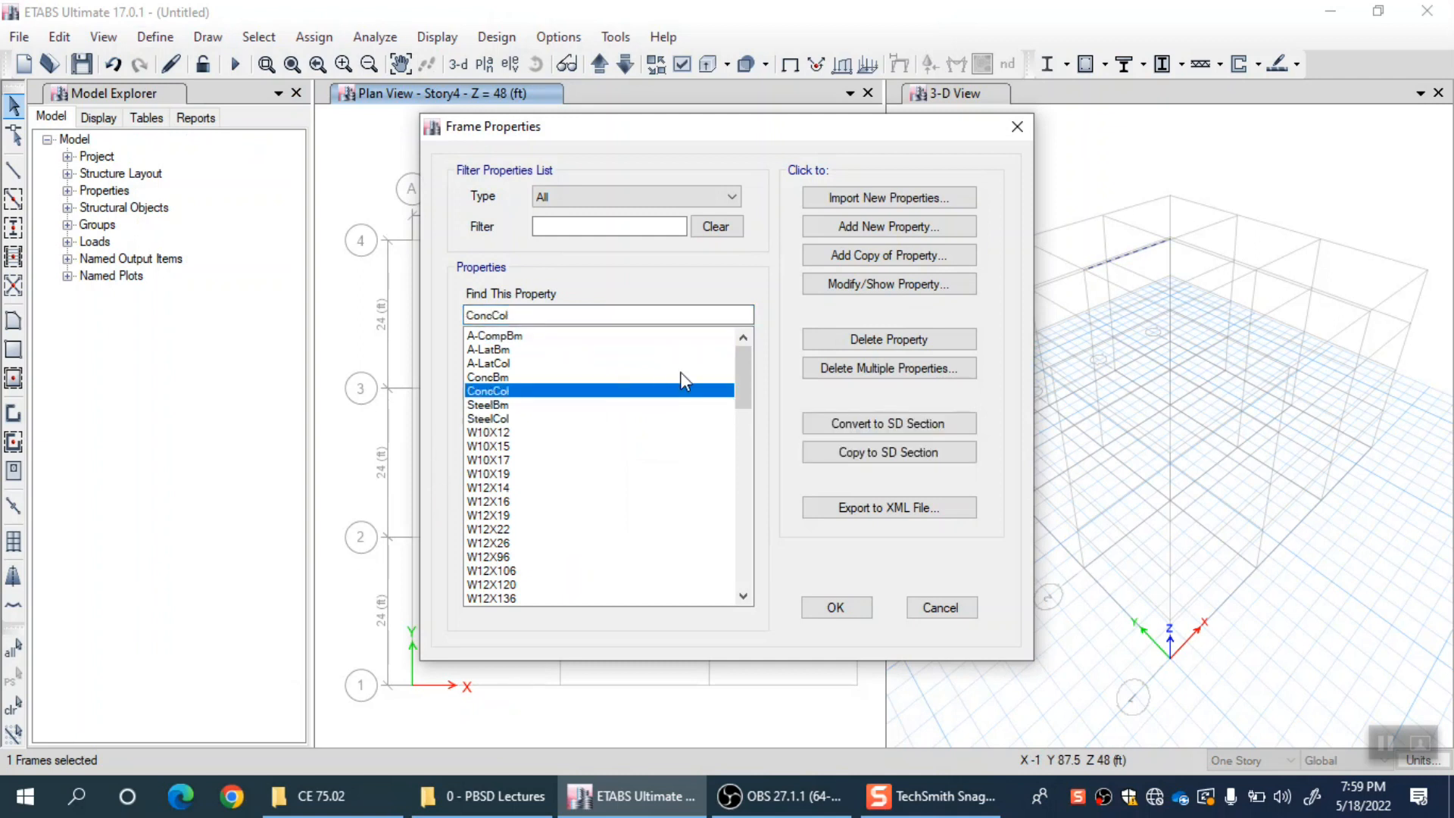
{"action": "left_click", "coordinate": [487, 377]}
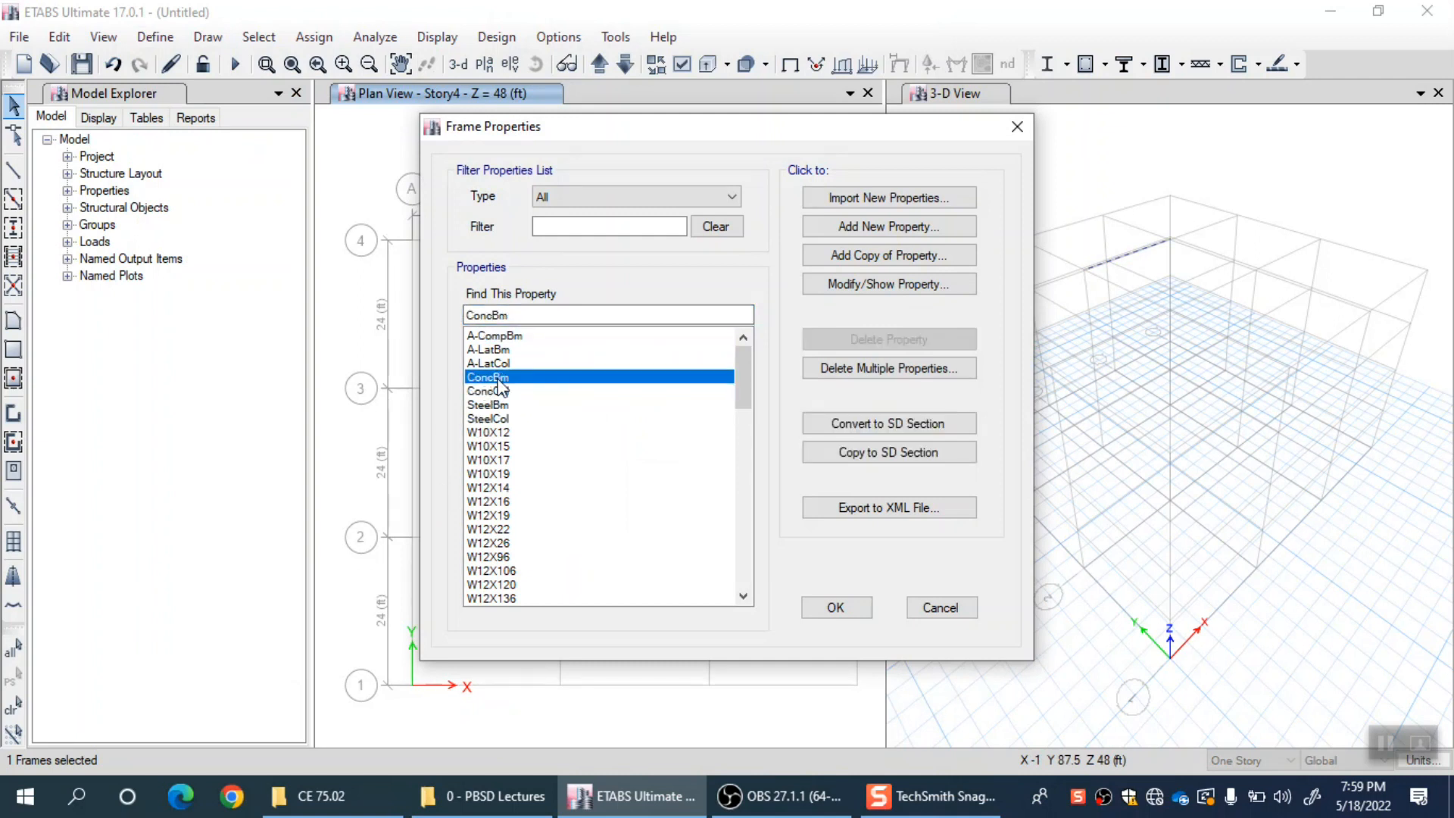
{"action": "left_click", "coordinate": [877, 285]}
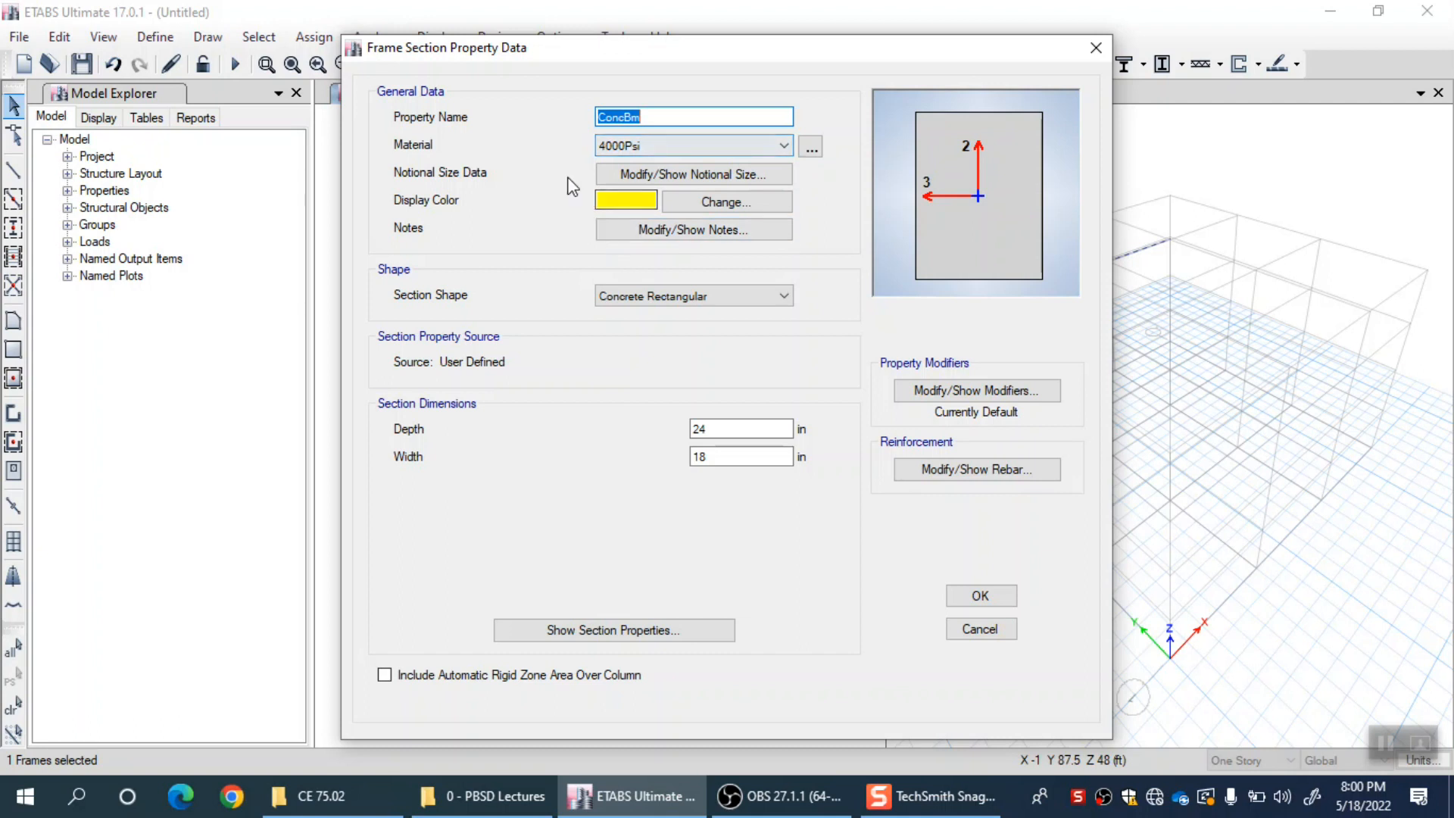
{"action": "key", "text": "Tab"}
{"action": "key", "text": "Tab"}
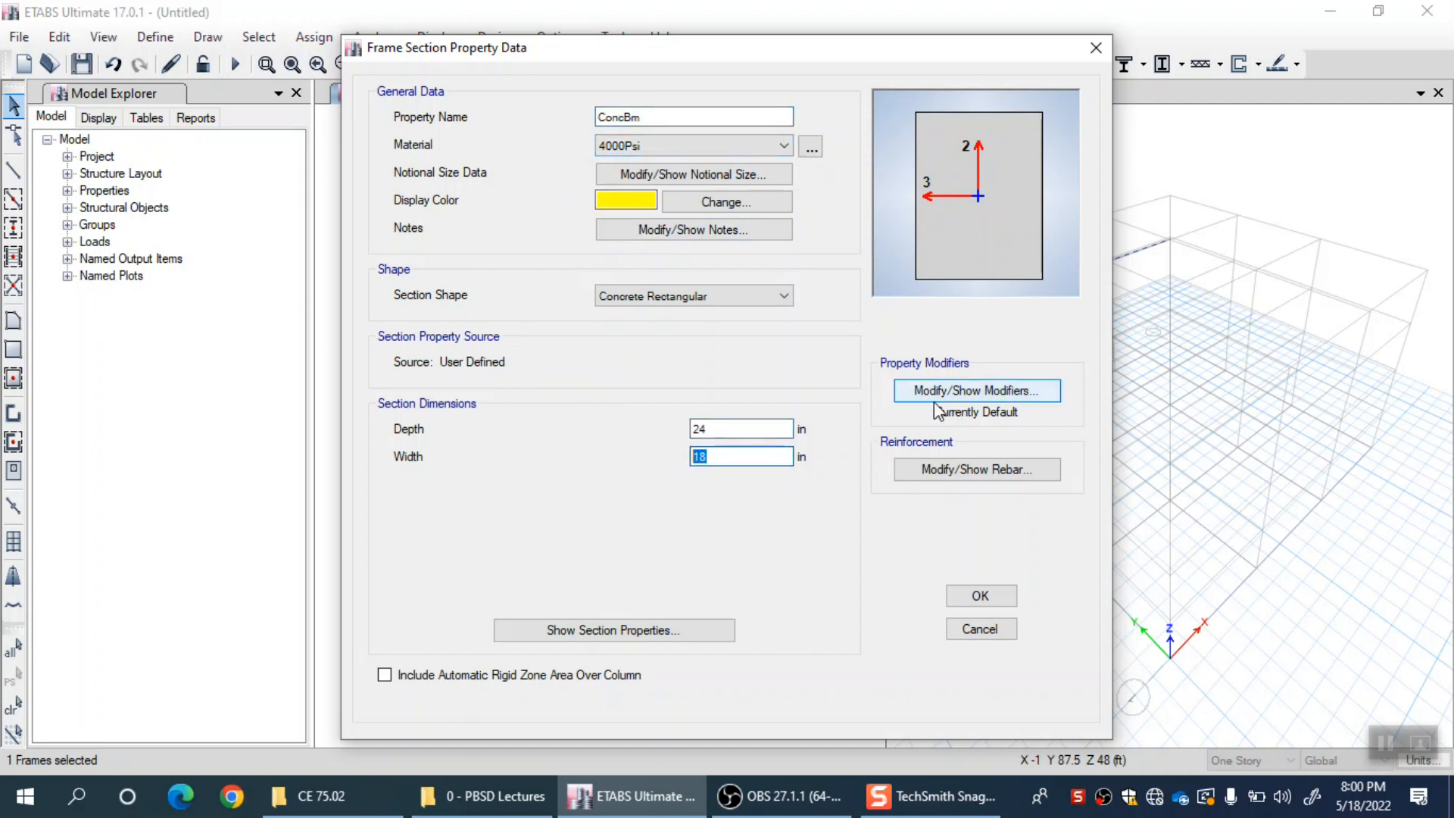
Set ConcBm's top and bottom reinforcement area overwrites at both I and J ends to 3 in², and accept the section changes.
{"action": "left_click", "coordinate": [978, 474]}
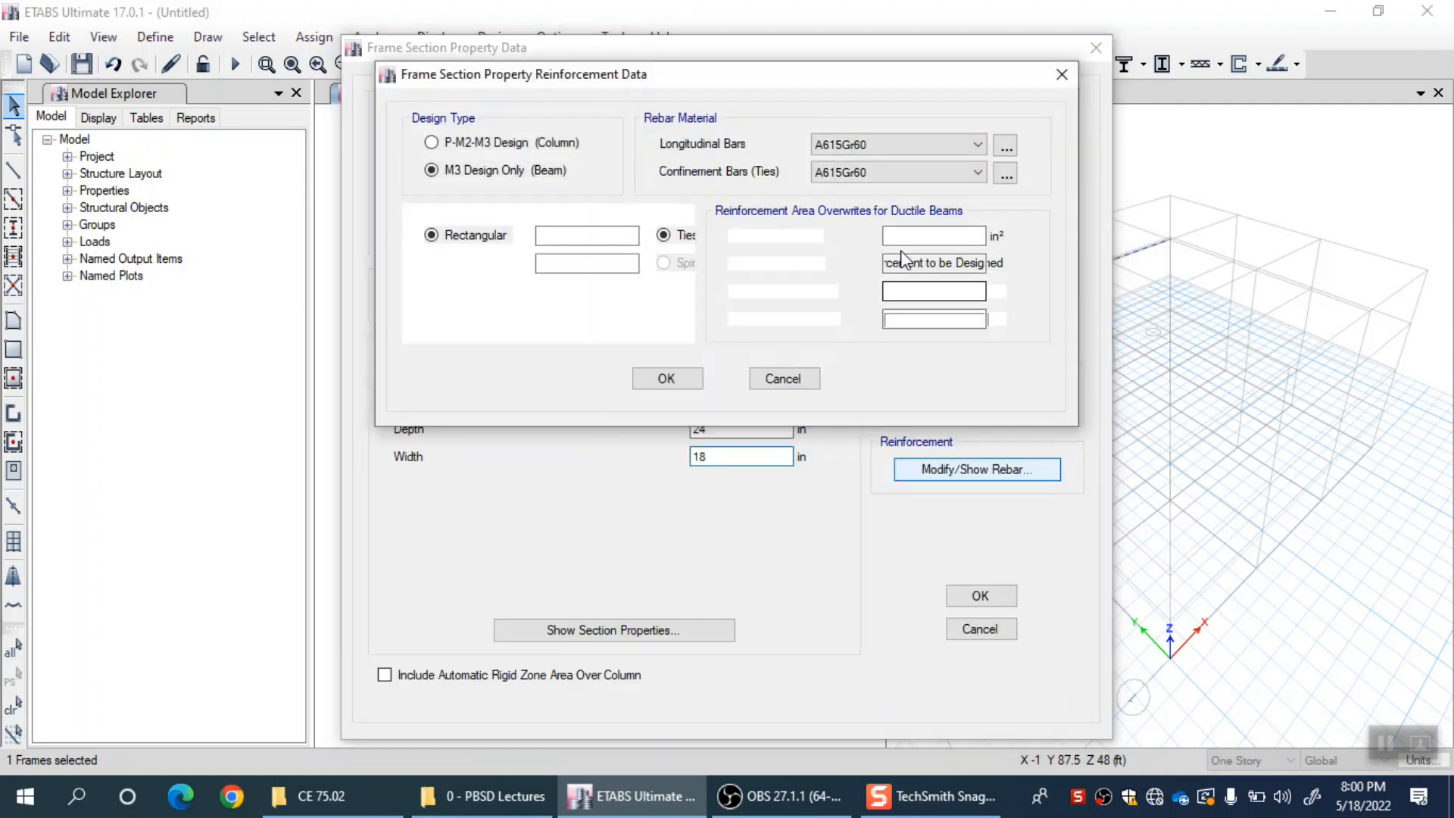
{"action": "double_click", "coordinate": [908, 238]}
{"action": "type", "text": "3"}
{"action": "double_click", "coordinate": [903, 261]}
{"action": "type", "text": "3"}
{"action": "double_click", "coordinate": [915, 292]}
{"action": "type", "text": "3"}
{"action": "double_click", "coordinate": [908, 319]}
{"action": "type", "text": "3"}
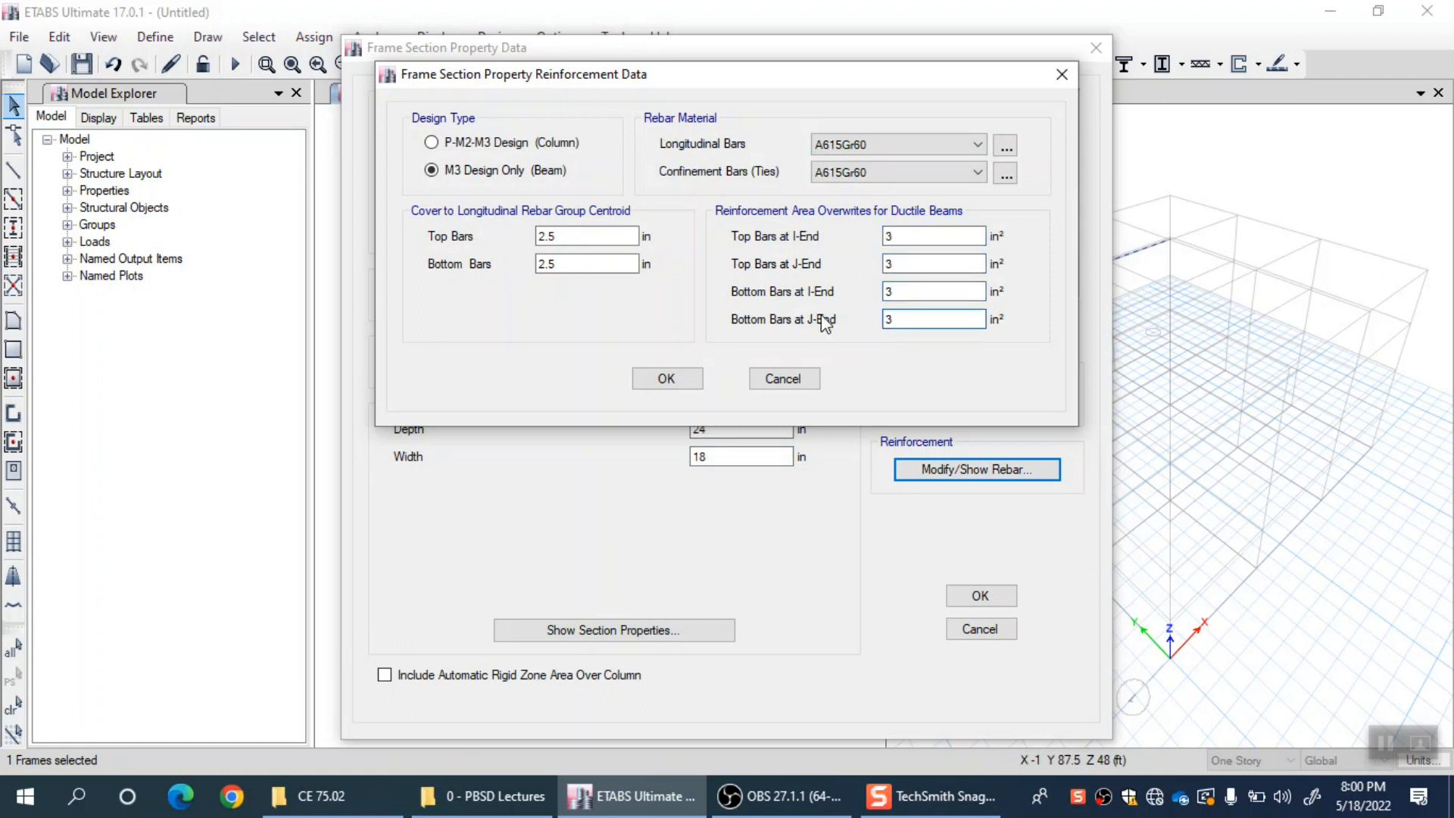
{"action": "left_click", "coordinate": [666, 379]}
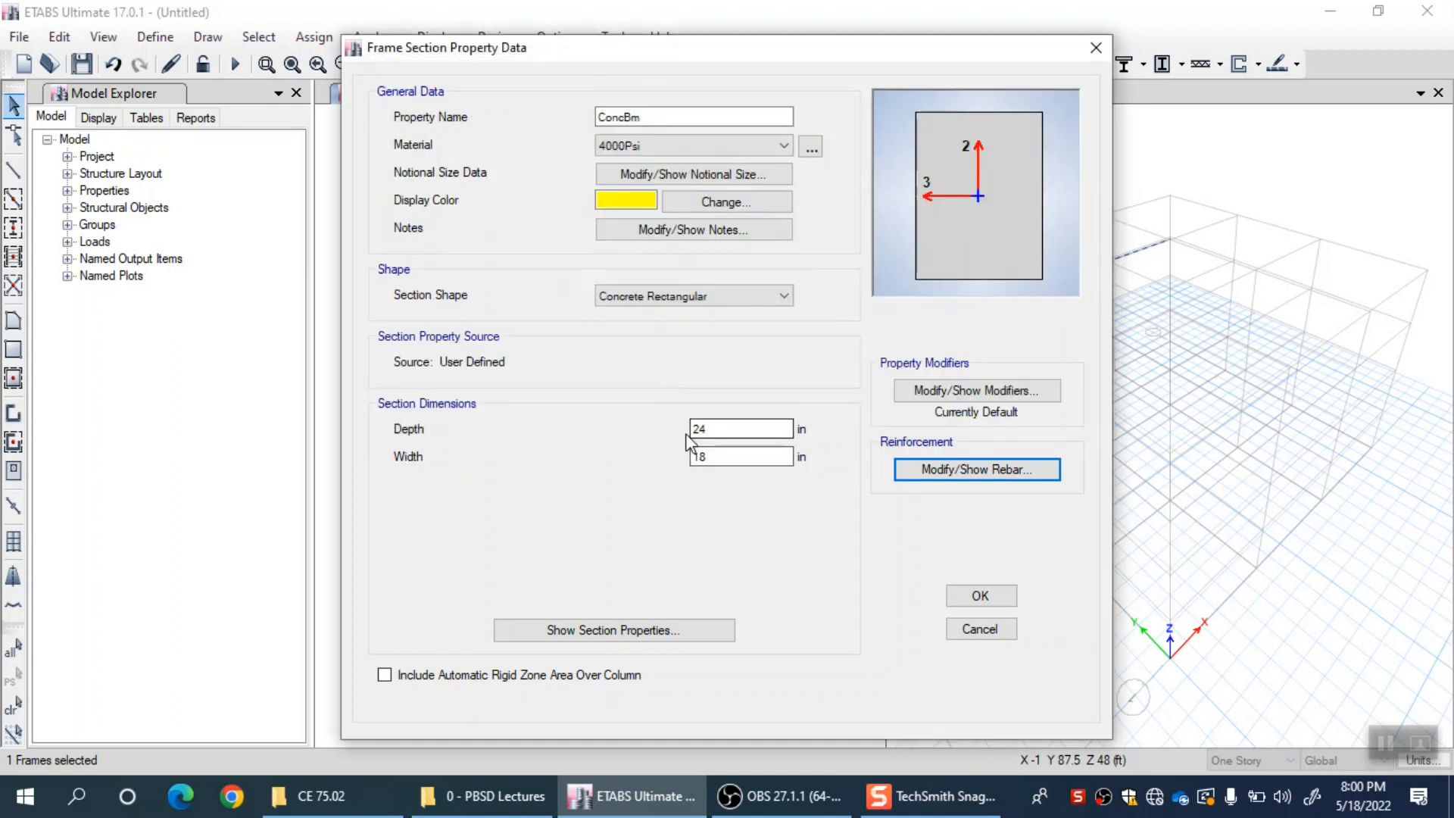
{"action": "left_click", "coordinate": [979, 598]}
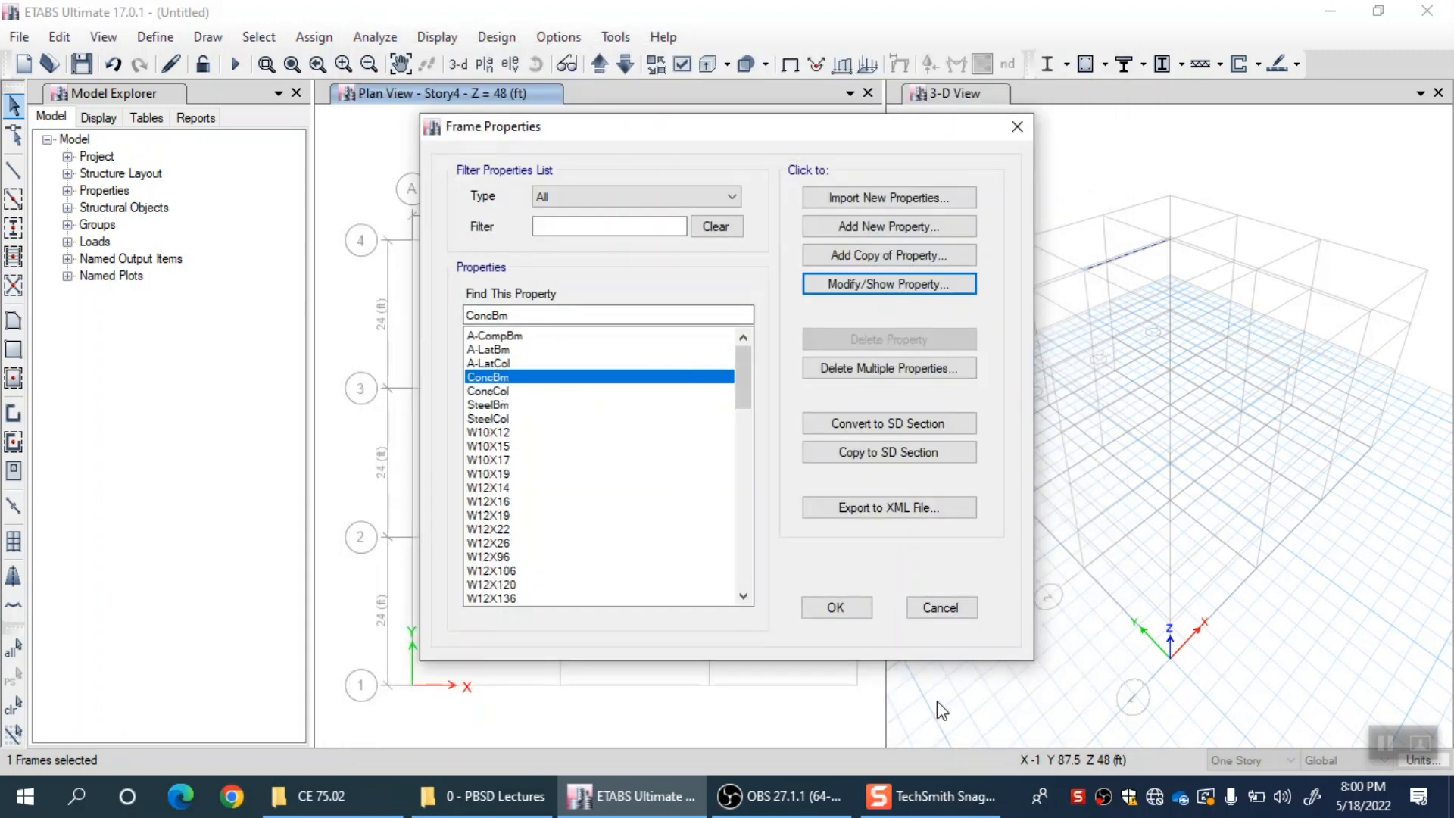
{"action": "left_click", "coordinate": [837, 607]}
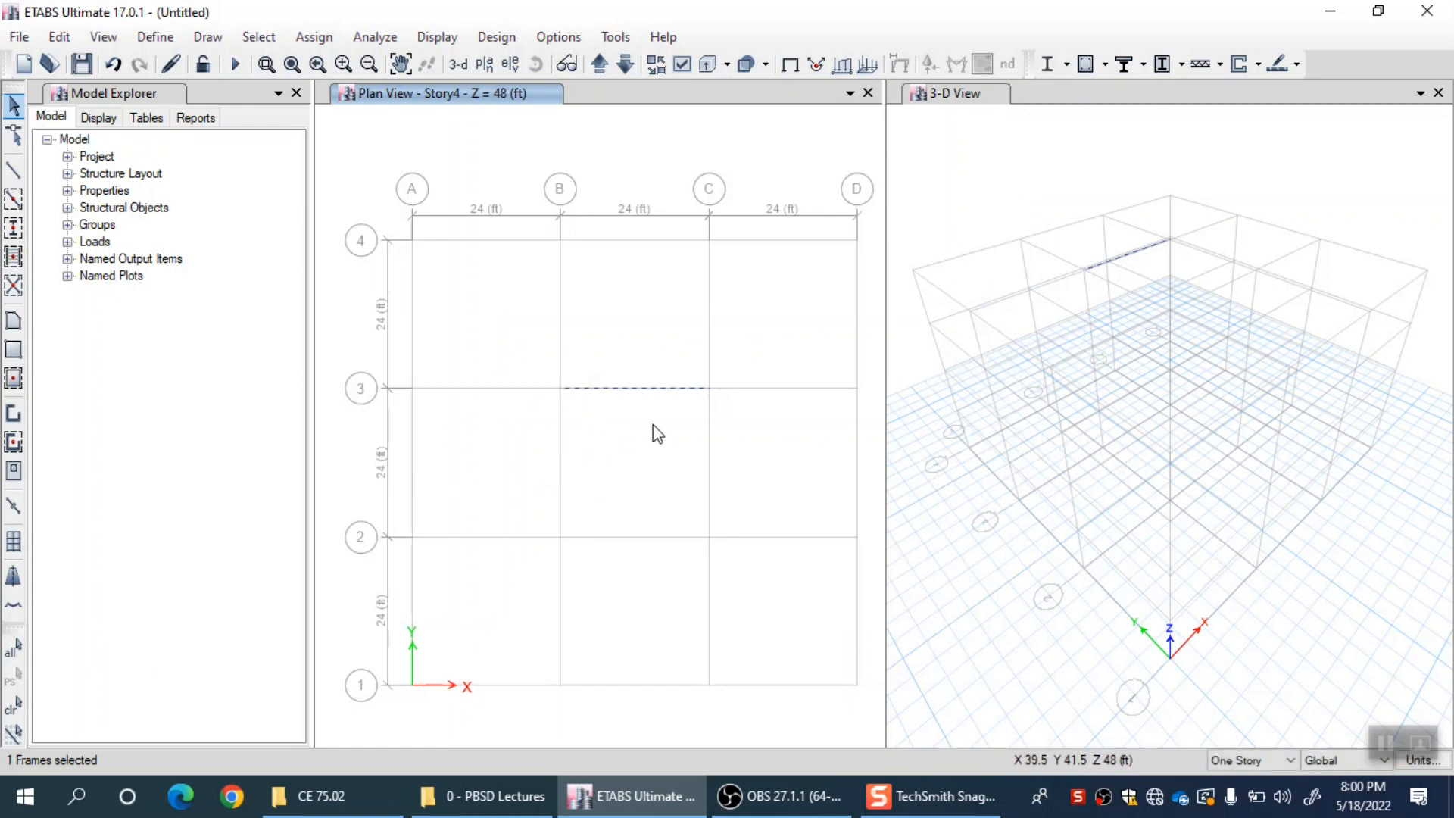
Start a frame hinge assignment for the selected beam with an Auto hinge at relative distance 0.
{"action": "left_click", "coordinate": [314, 38]}
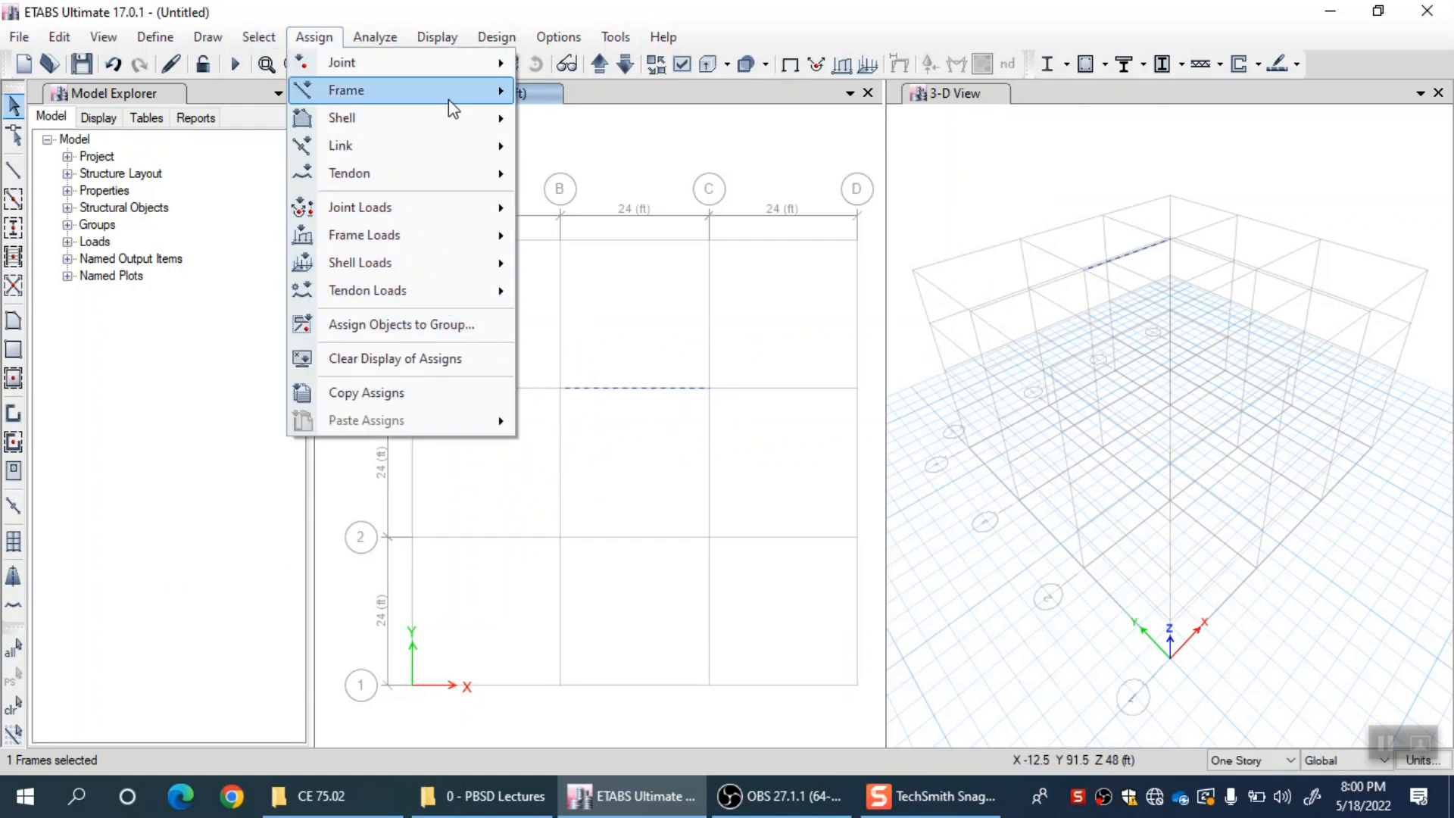
{"action": "mouse_move", "coordinate": [448, 99]}
{"action": "left_click", "coordinate": [632, 342]}
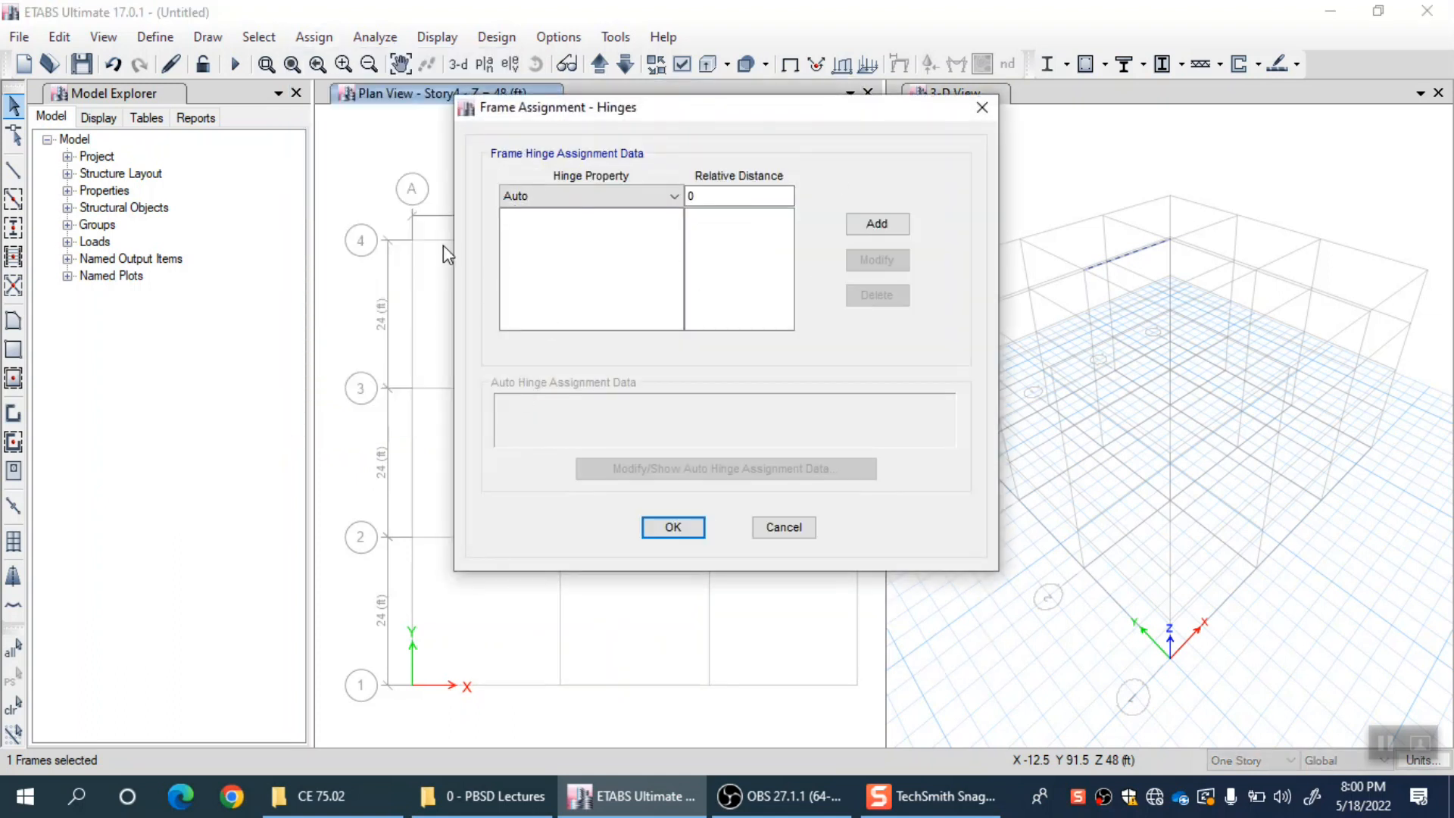
{"action": "left_click", "coordinate": [558, 198]}
{"action": "left_click", "coordinate": [553, 215]}
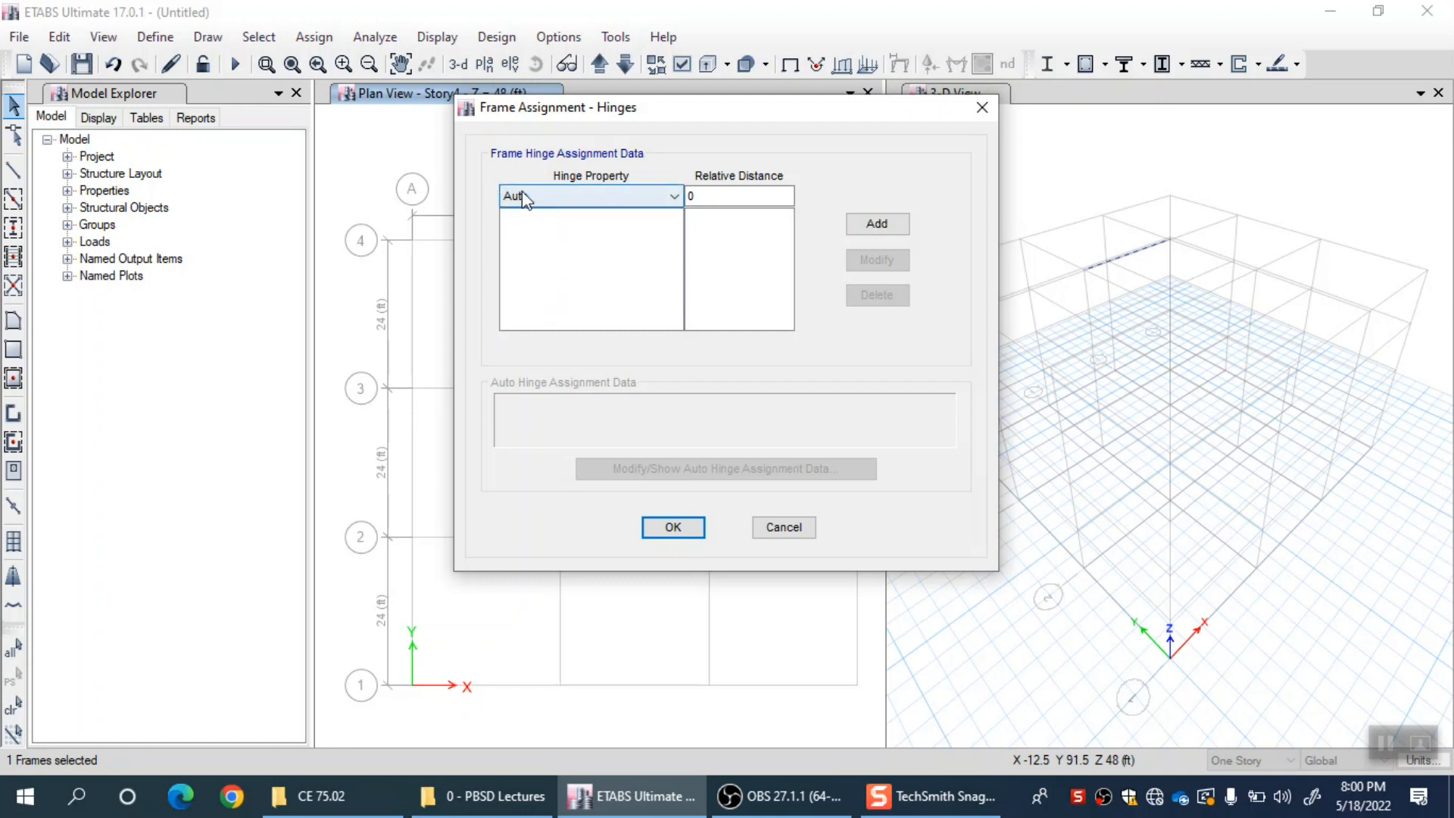
{"action": "left_click", "coordinate": [543, 196]}
{"action": "left_click", "coordinate": [543, 195]}
{"action": "left_click_drag", "start_coordinate": [742, 197], "coordinate": [644, 197]}
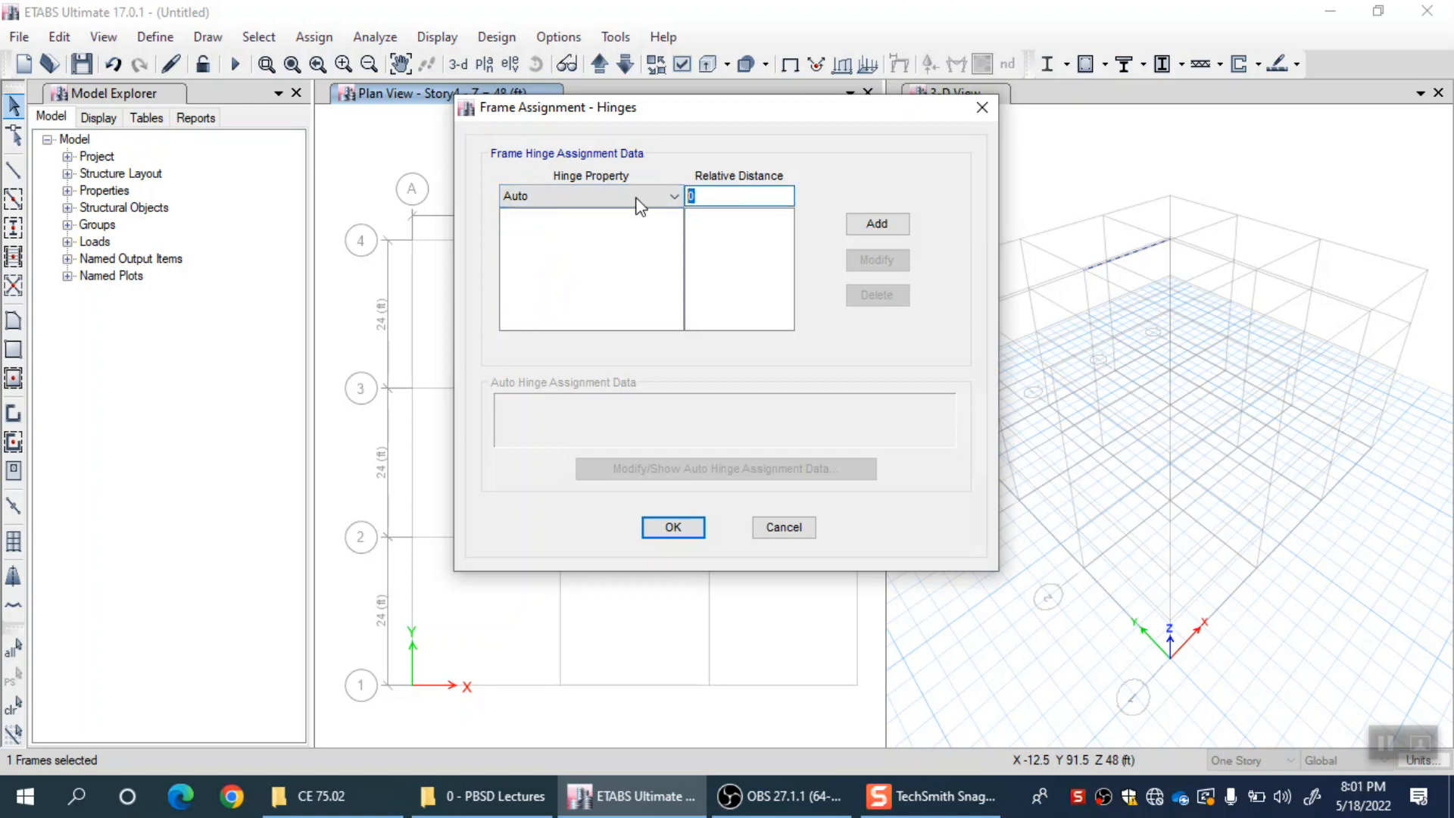
{"action": "left_click", "coordinate": [871, 227]}
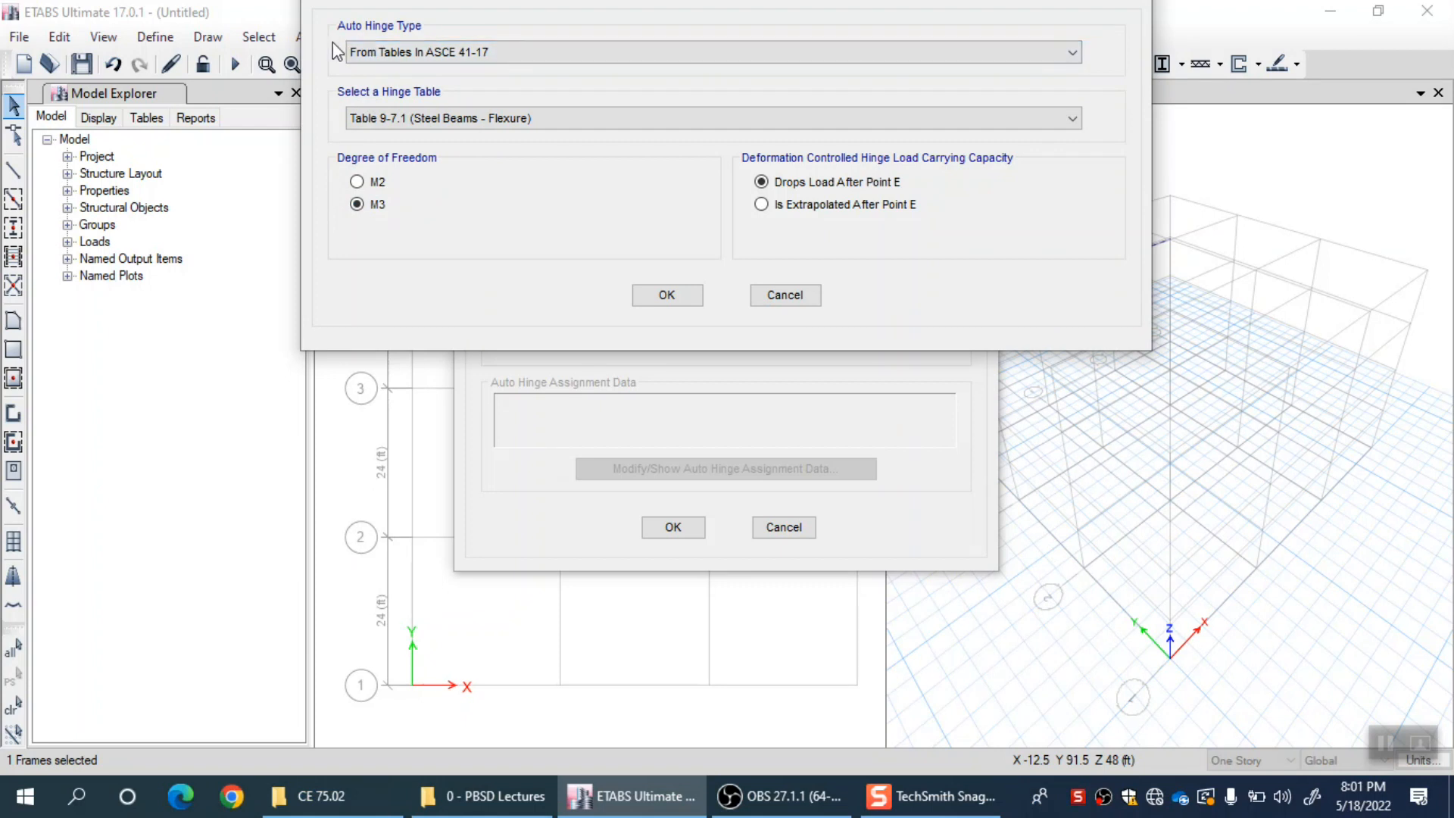
Base the auto hinge on ASCE 41-17 tables, using Table 10-7 (Concrete Beams - Flexure) Item i.
{"action": "left_click", "coordinate": [470, 52]}
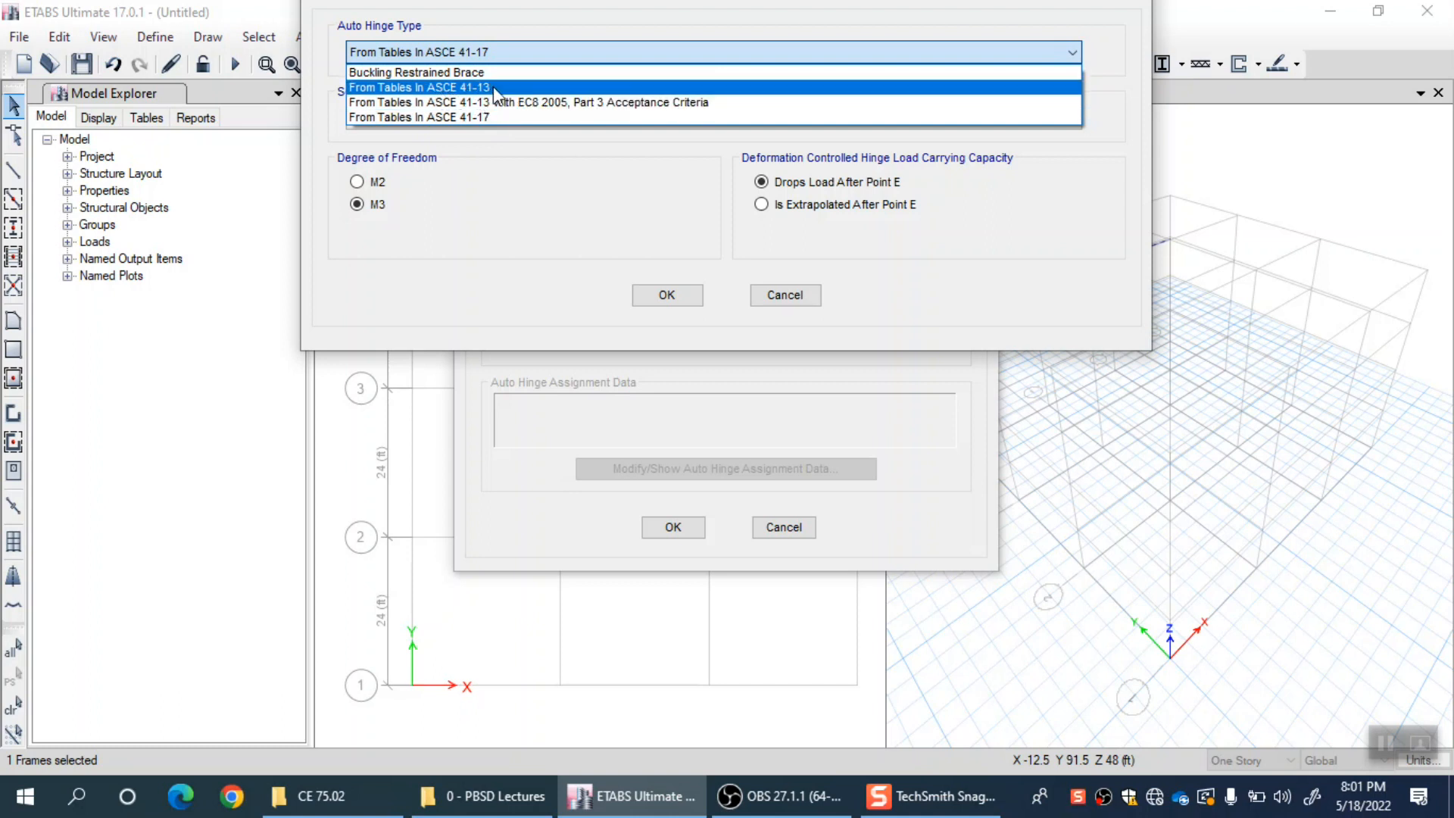
{"action": "left_click", "coordinate": [436, 114]}
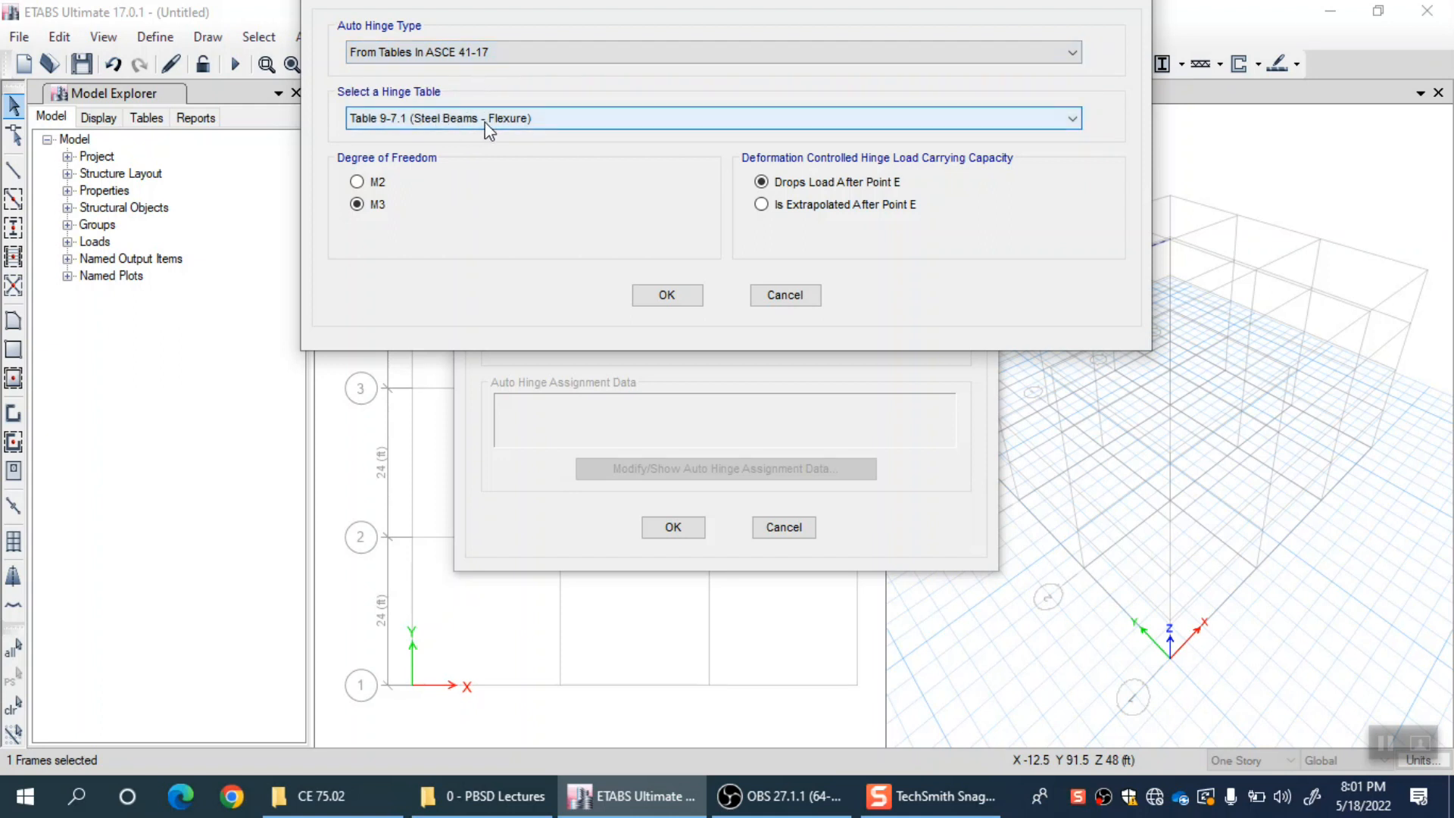
{"action": "left_click", "coordinate": [434, 121]}
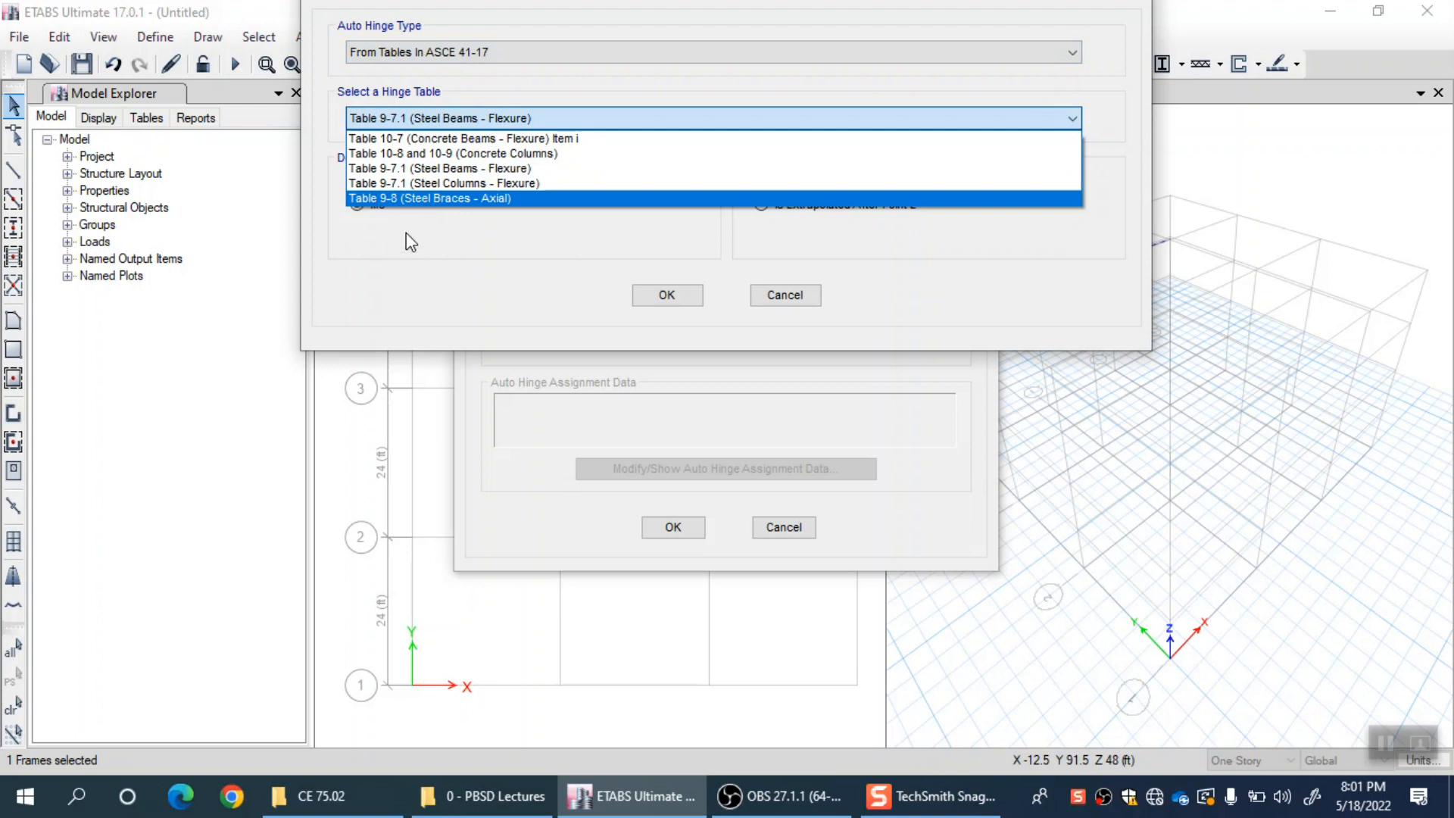
{"action": "left_click", "coordinate": [483, 92]}
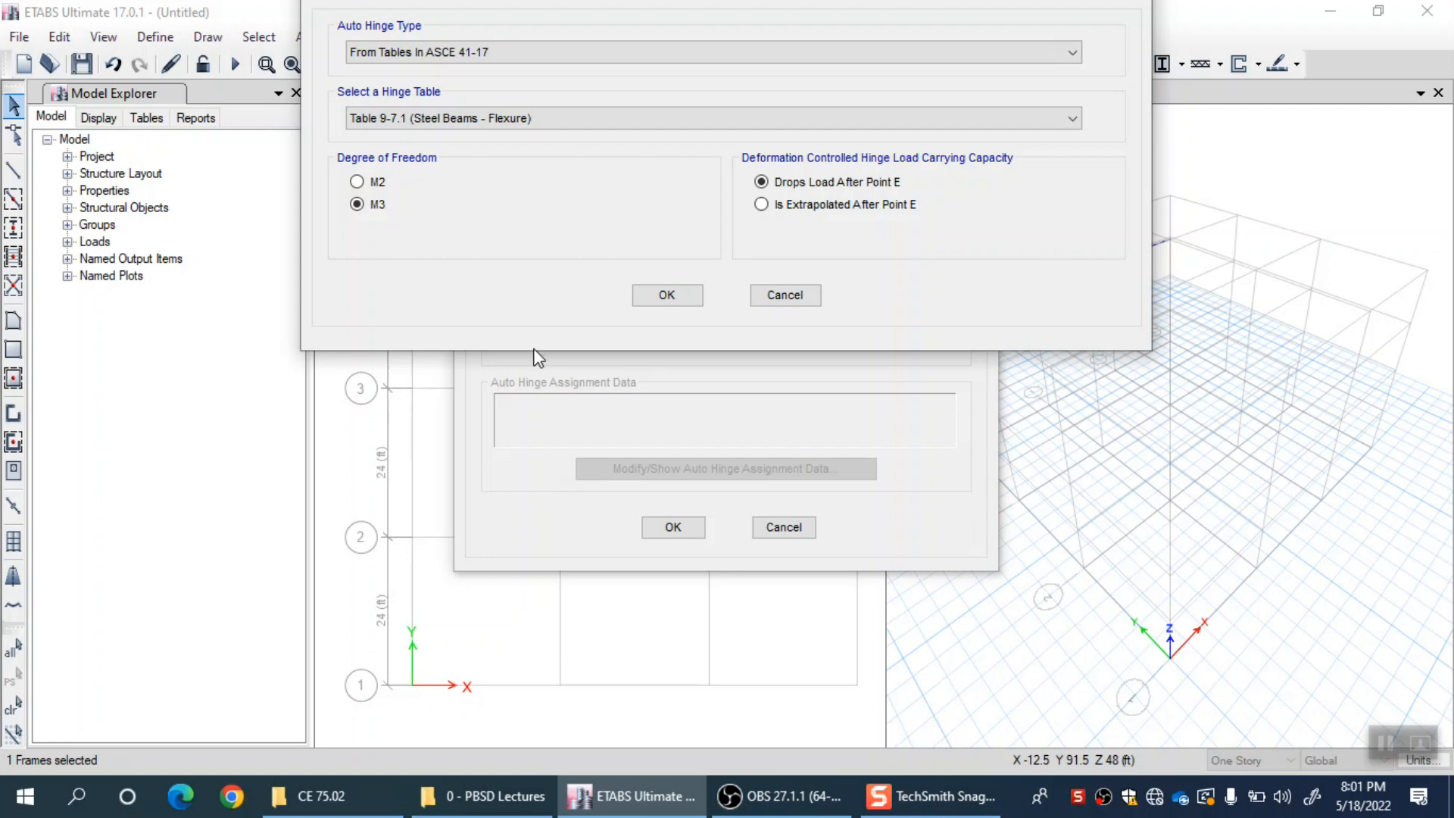
{"action": "left_click", "coordinate": [518, 118]}
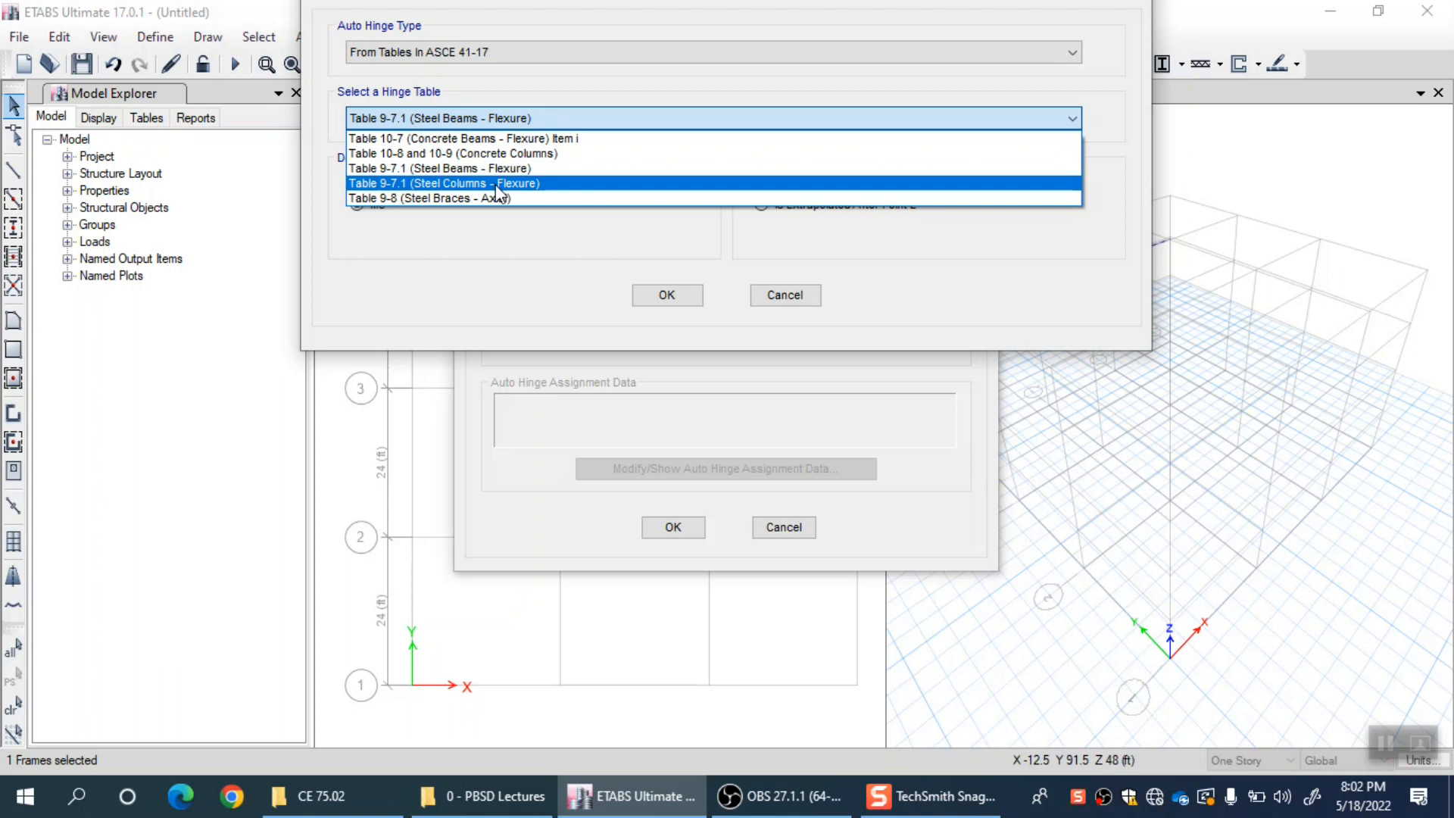
{"action": "left_click", "coordinate": [521, 139]}
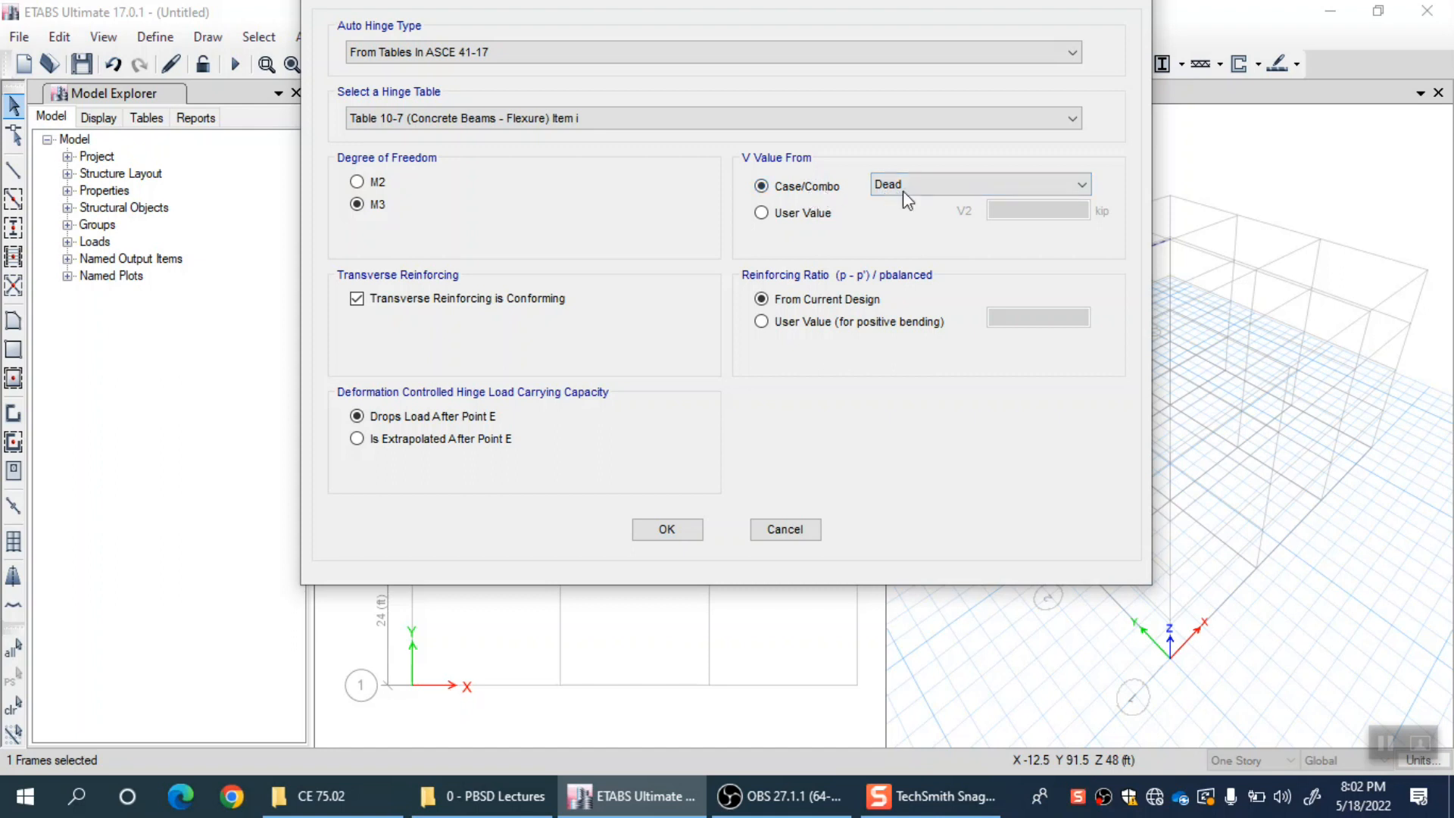
Review the load cases available for the hinge's V value, then use a user-defined V2 of 160 kip instead.
{"action": "left_click", "coordinate": [934, 184]}
{"action": "left_click", "coordinate": [934, 184]}
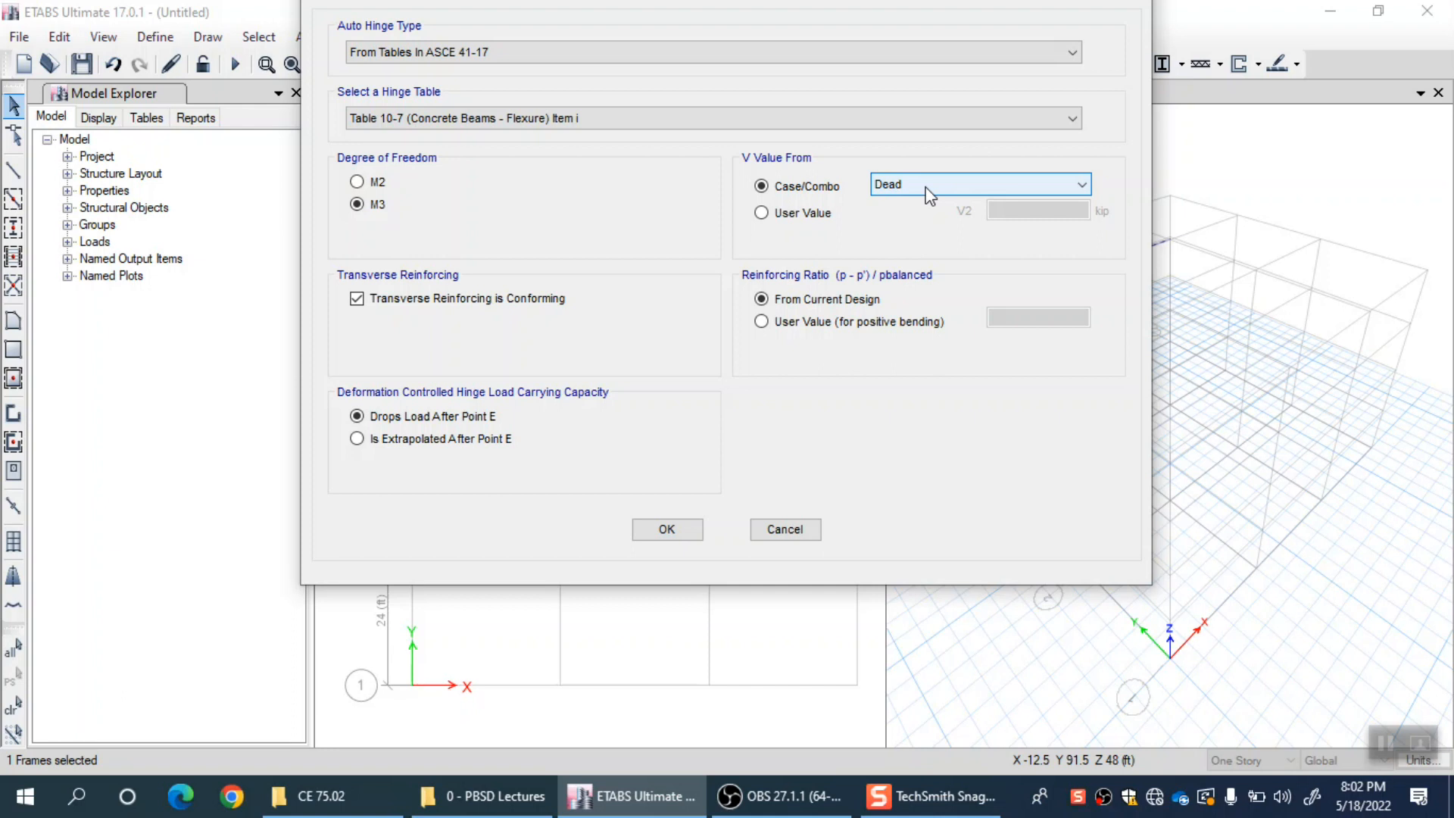
{"action": "left_click", "coordinate": [927, 187]}
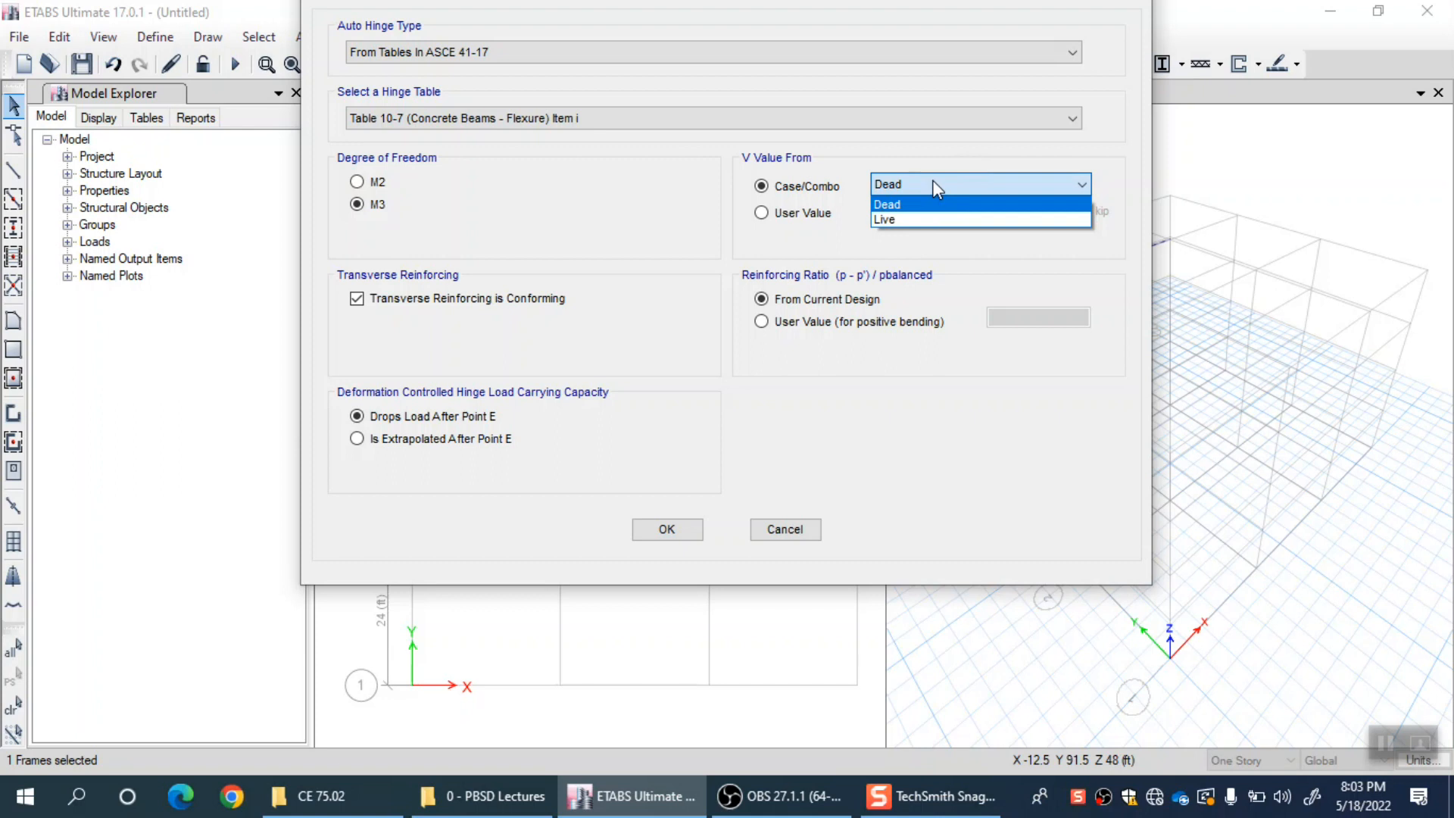
{"action": "left_click", "coordinate": [933, 184]}
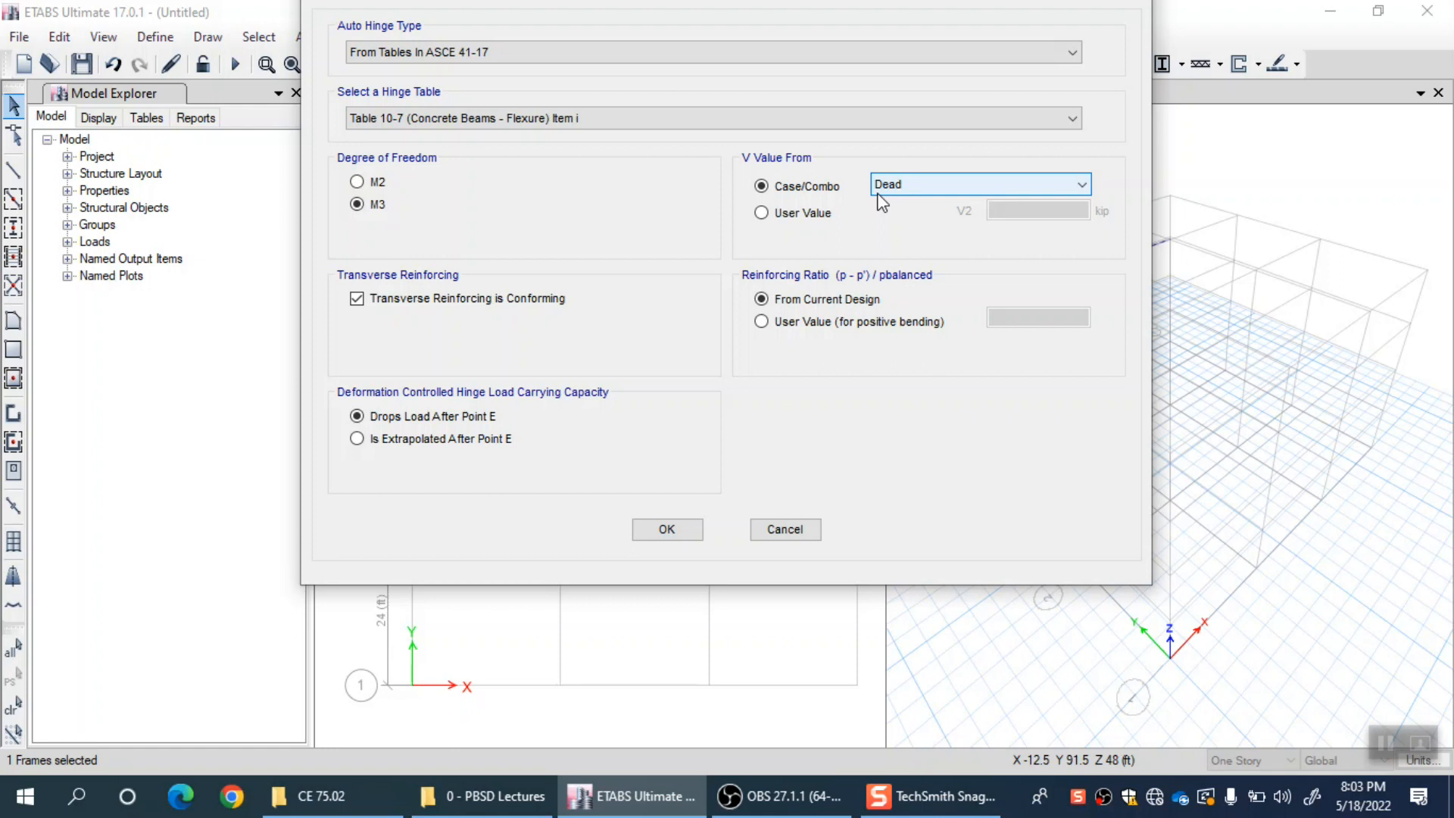
{"action": "left_click", "coordinate": [953, 176]}
{"action": "left_click", "coordinate": [952, 177]}
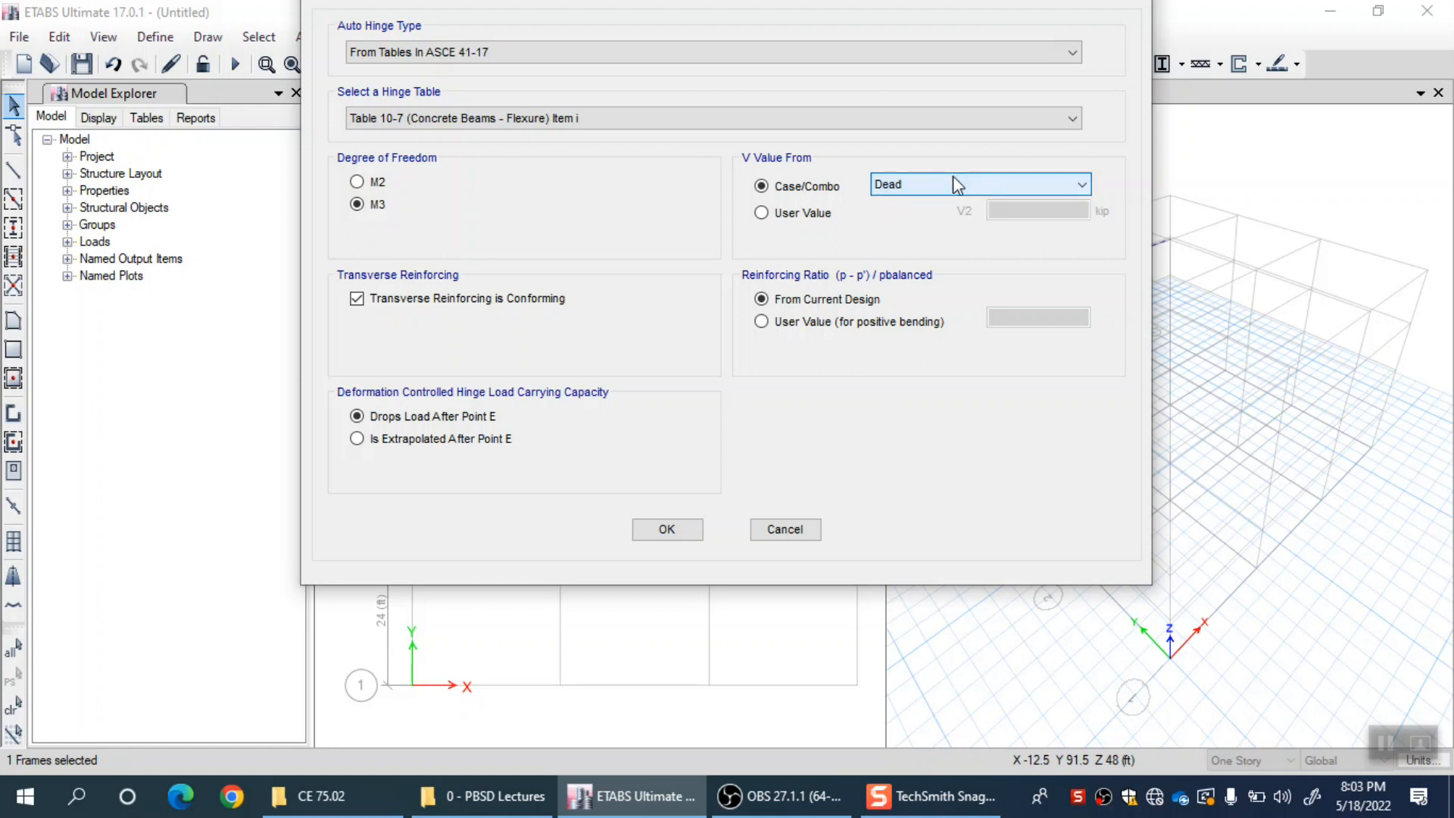
{"action": "left_click", "coordinate": [806, 215]}
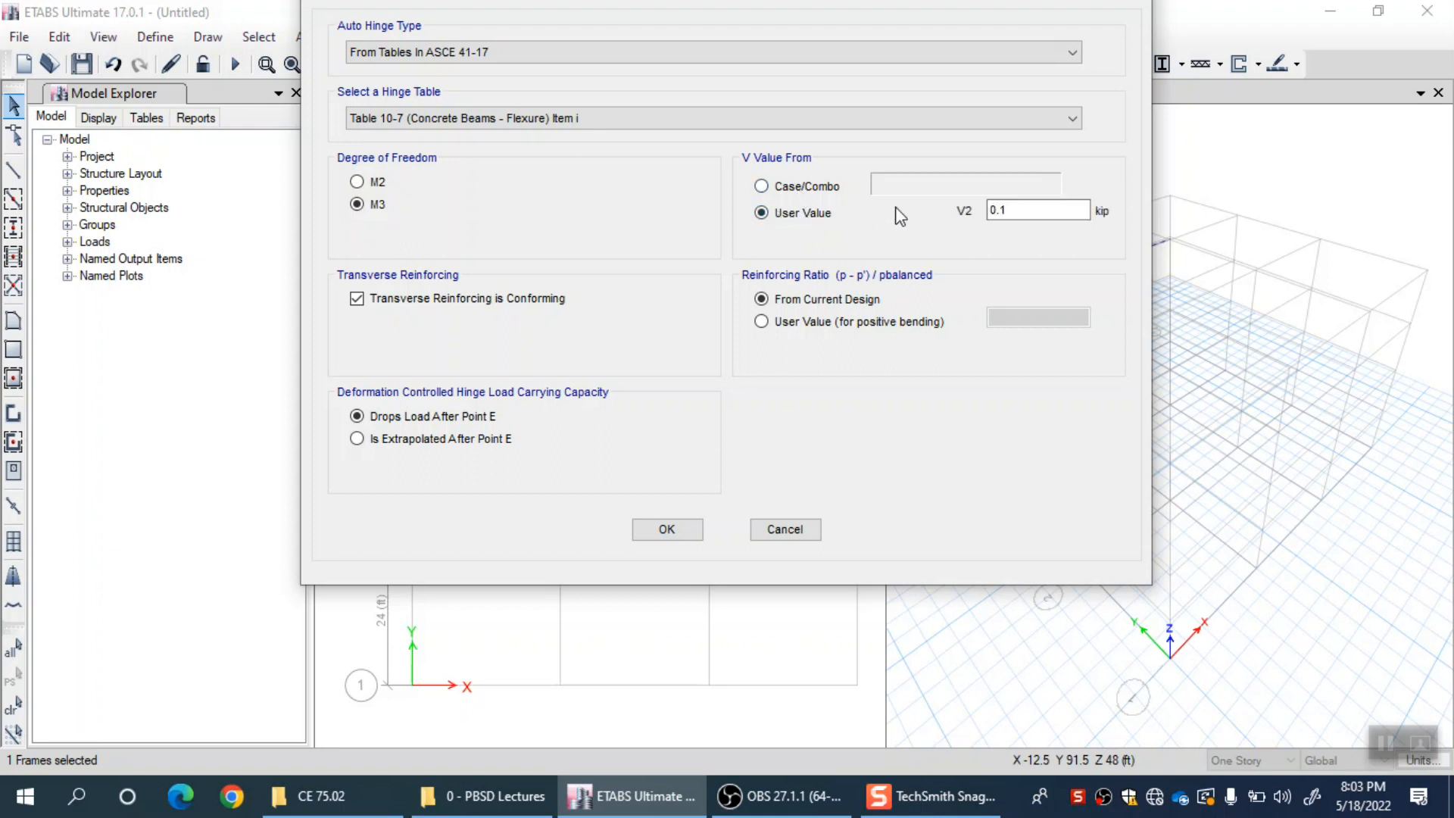
{"action": "double_click", "coordinate": [998, 210]}
{"action": "type", "text": "160"}
Mark the transverse reinforcing as non-conforming, take the reinforcing ratio from the current design, and accept the hinge data.
{"action": "left_click", "coordinate": [409, 303]}
{"action": "left_click", "coordinate": [406, 305]}
{"action": "left_click", "coordinate": [406, 306]}
{"action": "left_click", "coordinate": [824, 325]}
{"action": "left_click_drag", "start_coordinate": [1014, 321], "coordinate": [948, 346]}
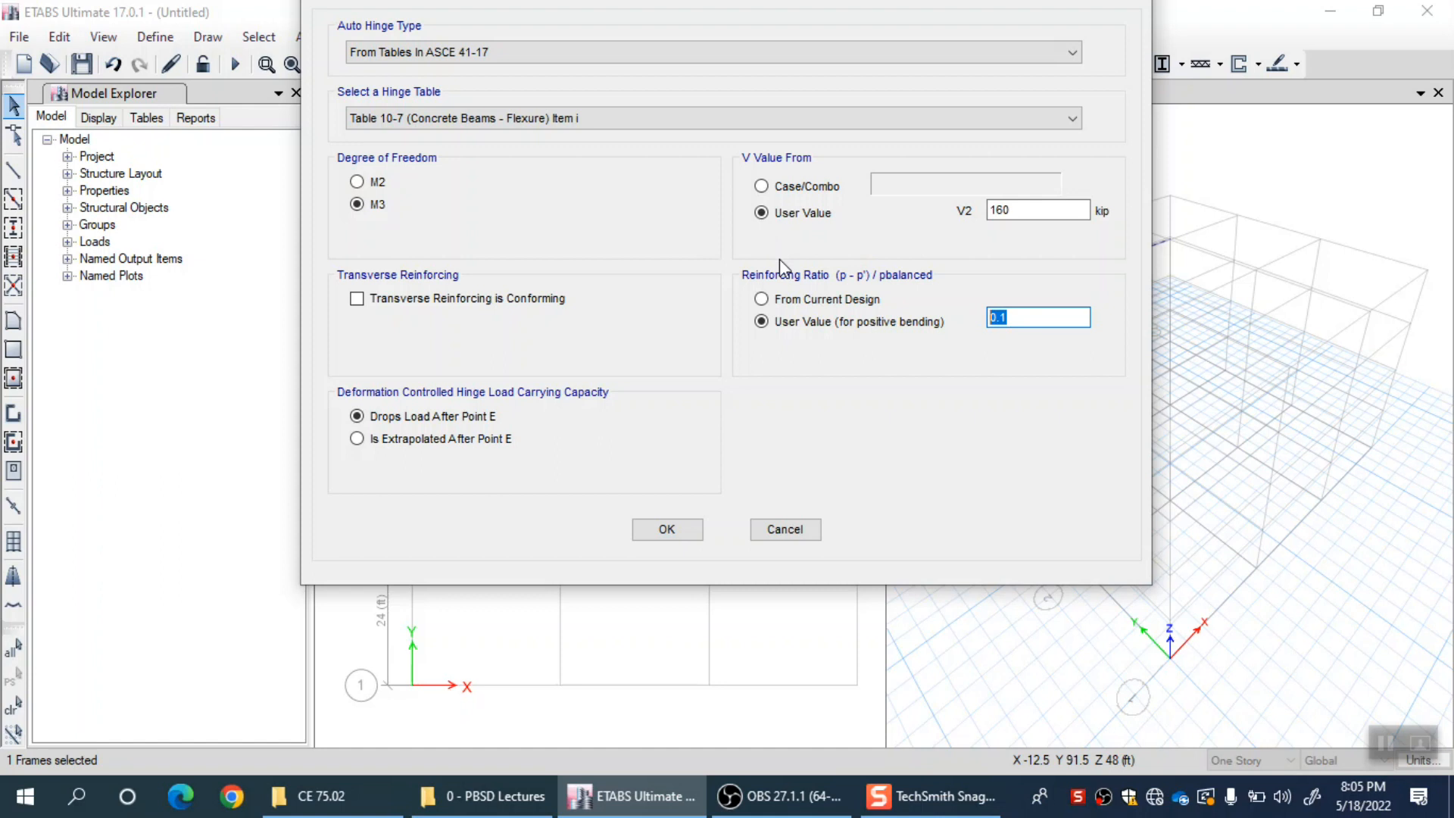
{"action": "left_click_drag", "start_coordinate": [1034, 318], "coordinate": [962, 309]}
{"action": "left_click", "coordinate": [785, 302]}
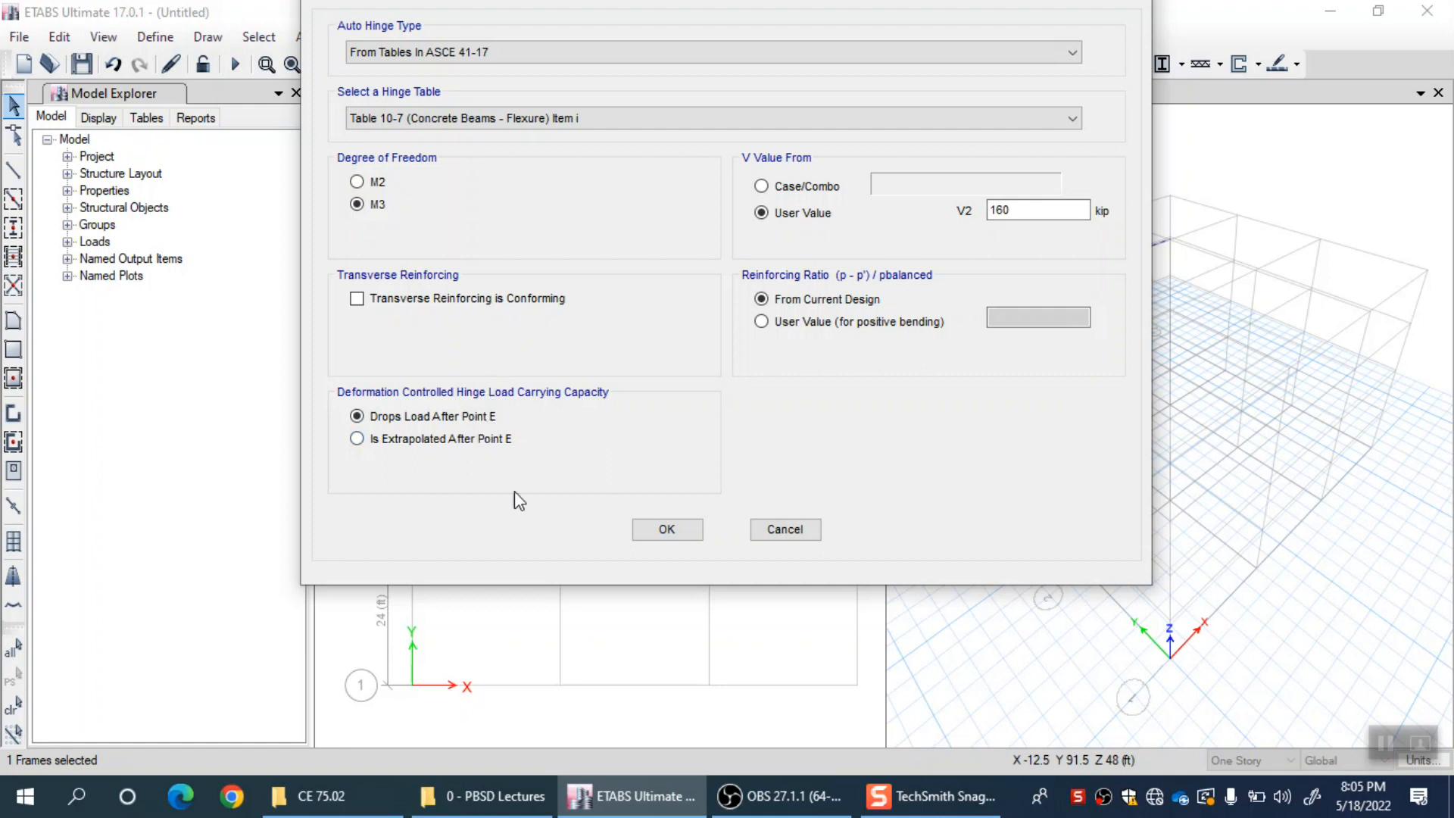
{"action": "left_click", "coordinate": [666, 528]}
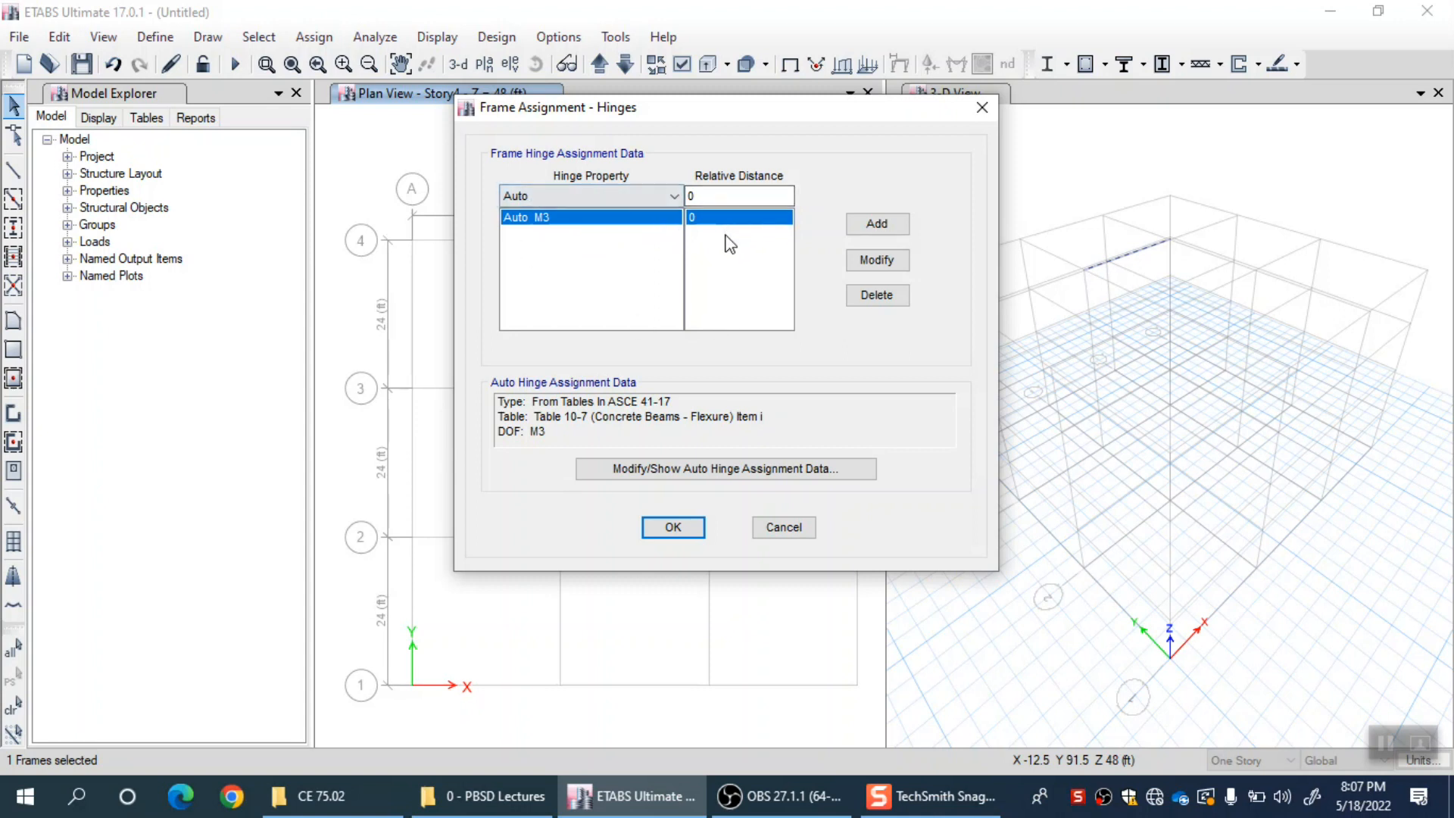
Add a second Auto M3 hinge at relative distance 1 with the same ASCE 41-17 concrete beam settings.
{"action": "left_click_drag", "start_coordinate": [740, 198], "coordinate": [610, 203]}
{"action": "type", "text": "1"}
{"action": "left_click", "coordinate": [879, 225]}
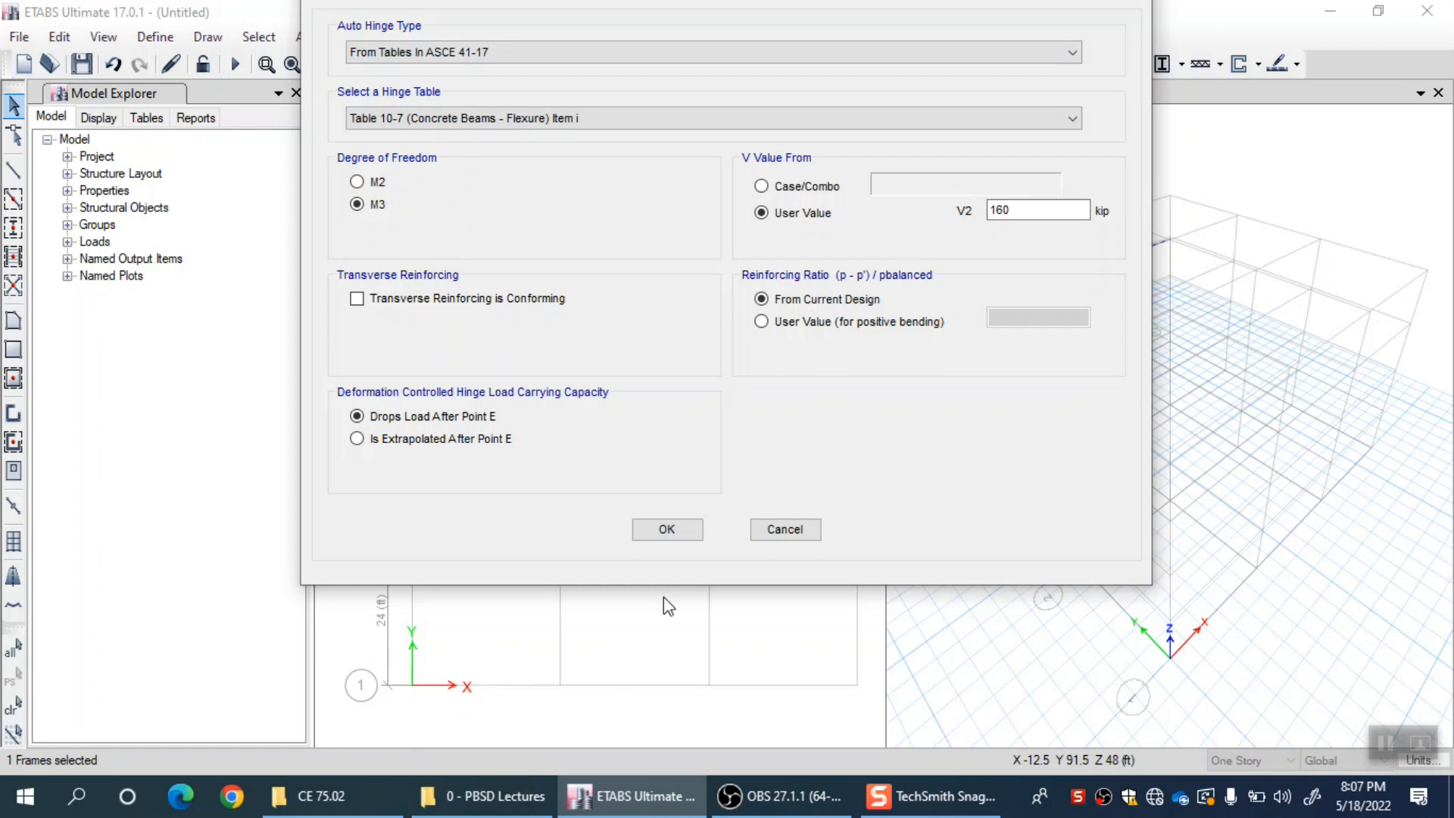
{"action": "left_click", "coordinate": [689, 526]}
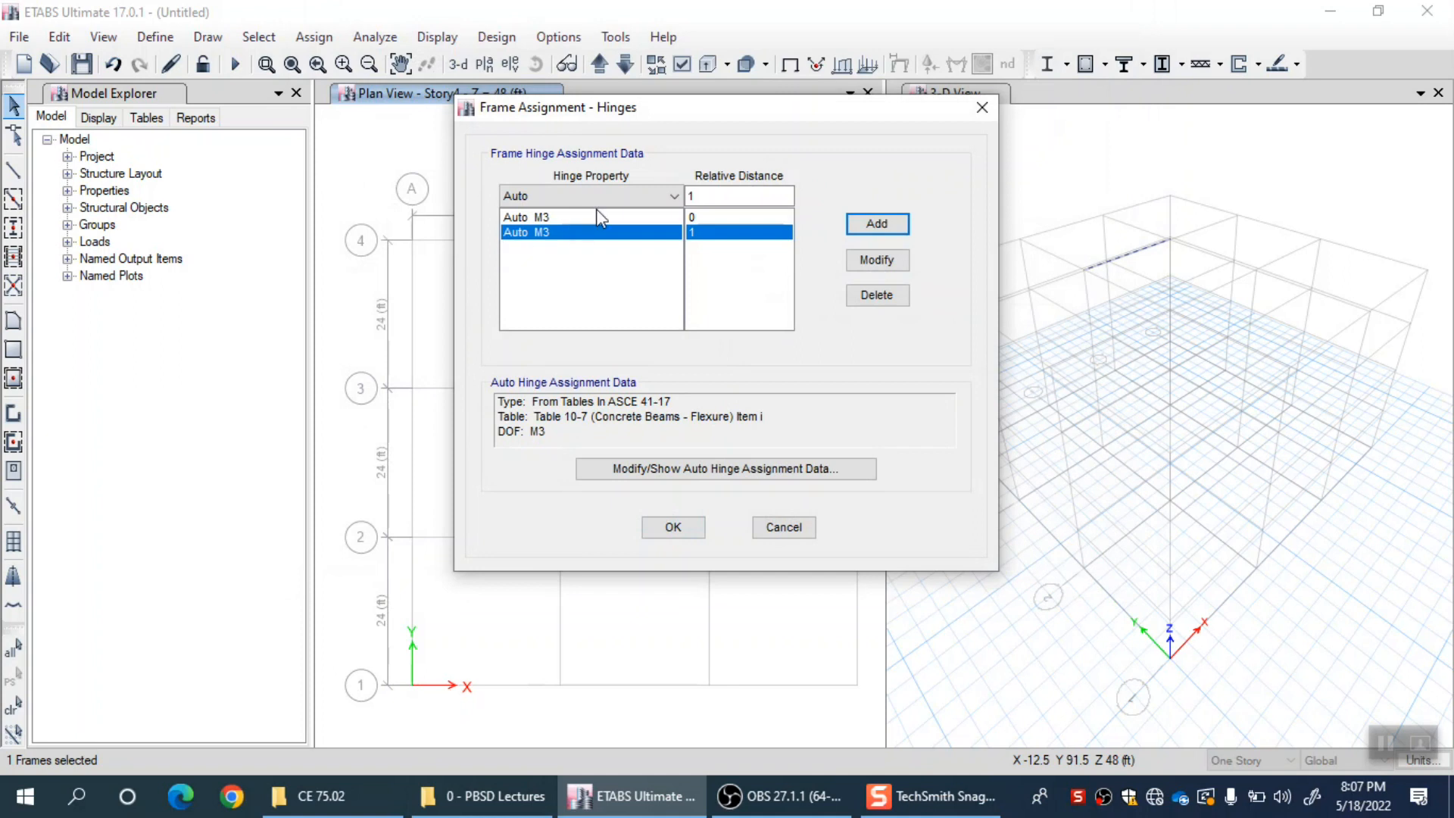
Check the two Auto M3 hinges at relative distances 0 and 1, and apply them to the selected beam.
{"action": "left_click", "coordinate": [547, 219]}
{"action": "left_click", "coordinate": [554, 231]}
{"action": "left_click", "coordinate": [557, 223]}
{"action": "left_click", "coordinate": [562, 232]}
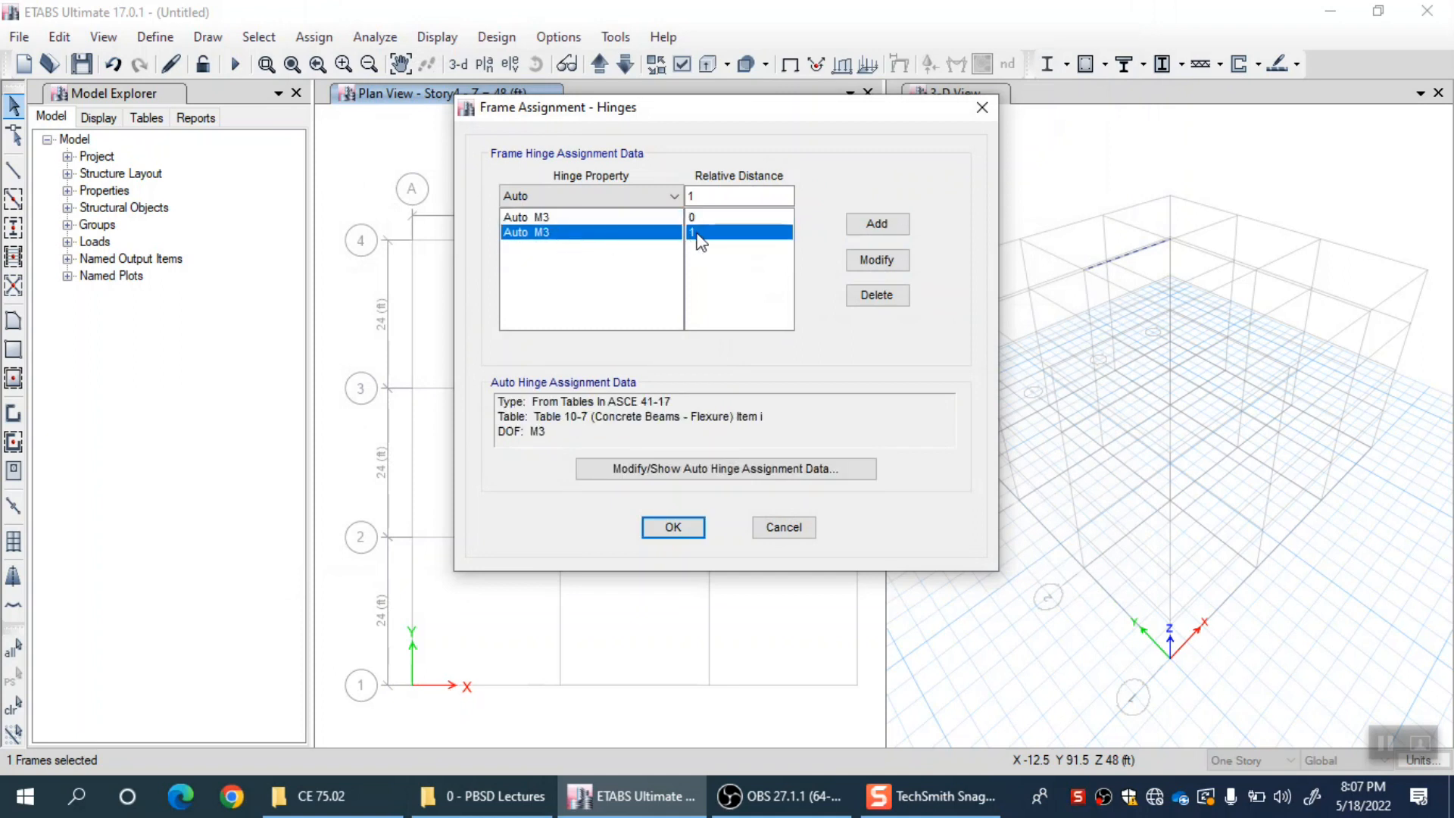
{"action": "left_click", "coordinate": [659, 525]}
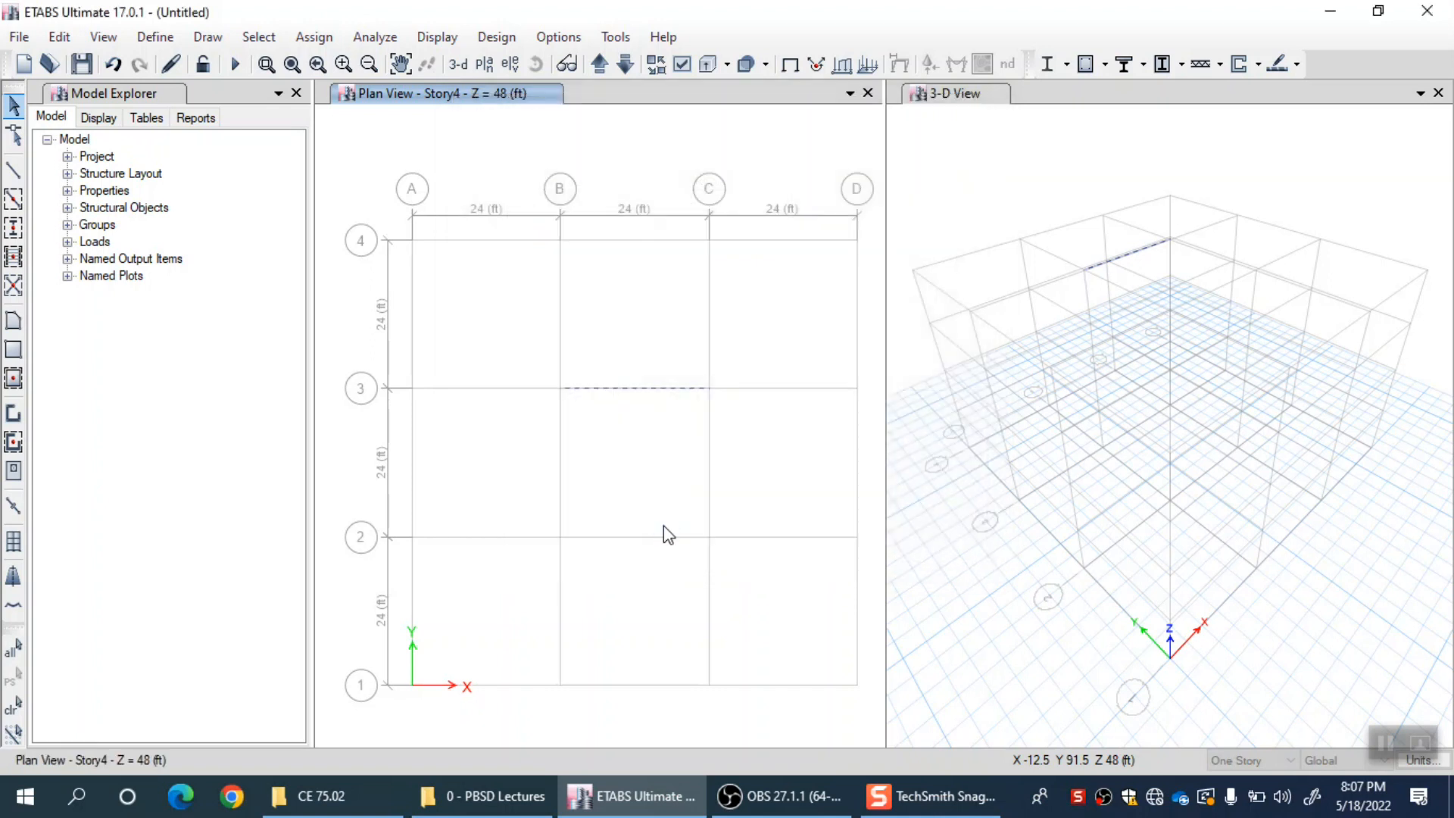
{"action": "scroll", "coordinate": [621, 390], "scroll_direction": "up", "scroll_amount": 3}
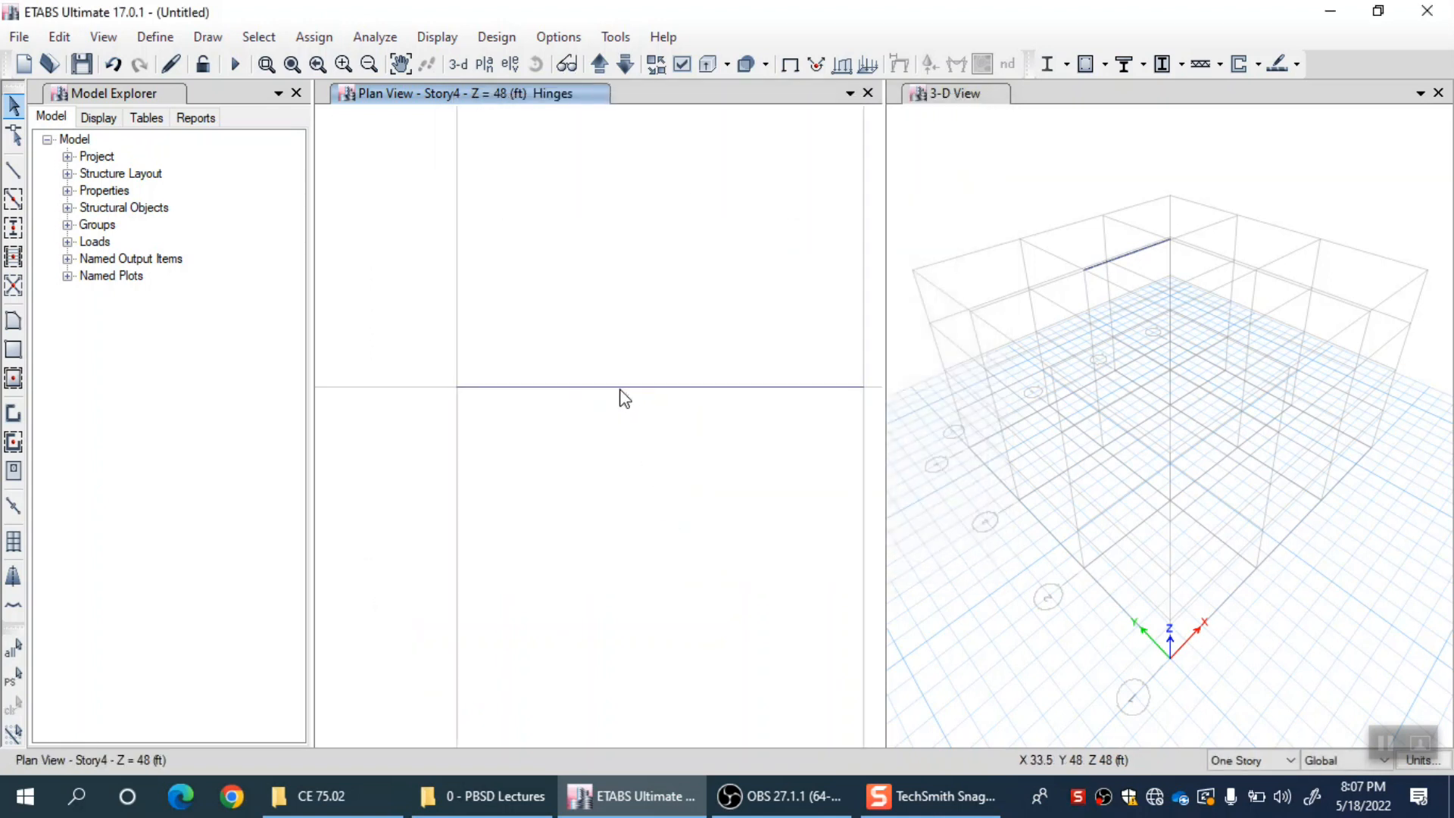
{"action": "middle_click_drag", "start_coordinate": [625, 409], "coordinate": [550, 412]}
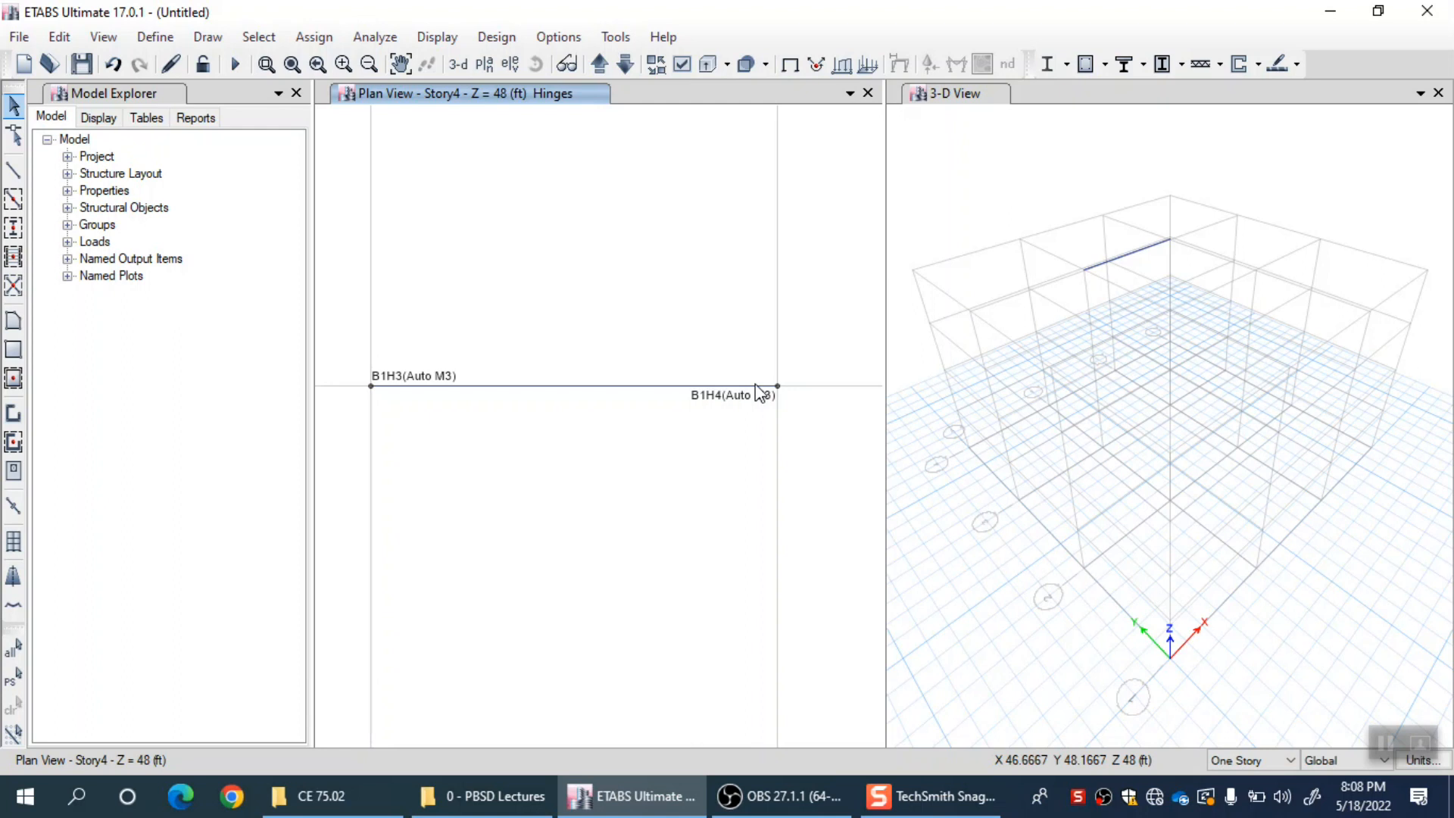
Open the frame/wall hinge property definitions and review both generated beam hinges with their details shown.
{"action": "left_click", "coordinate": [156, 37]}
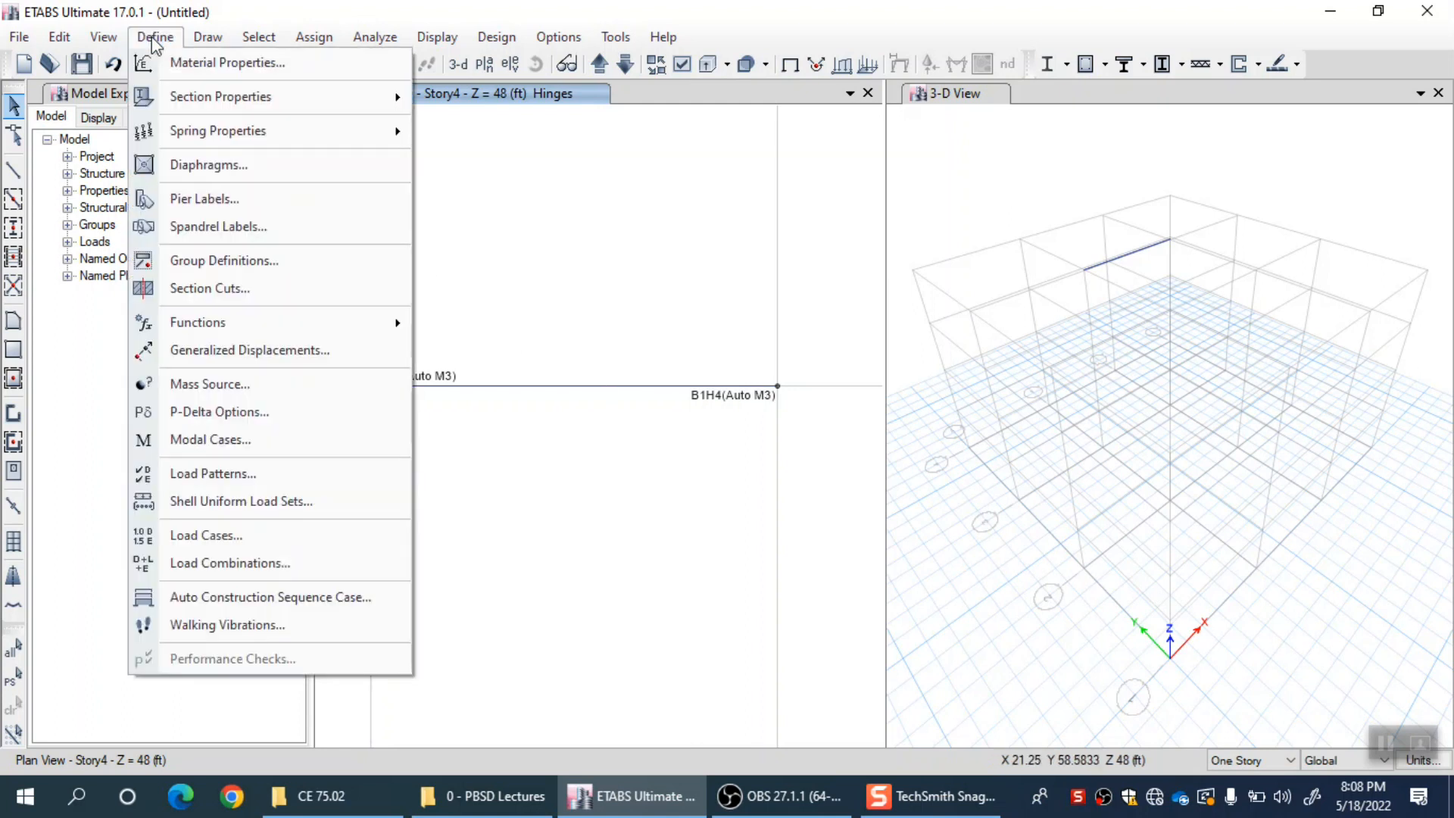
{"action": "mouse_move", "coordinate": [211, 97]}
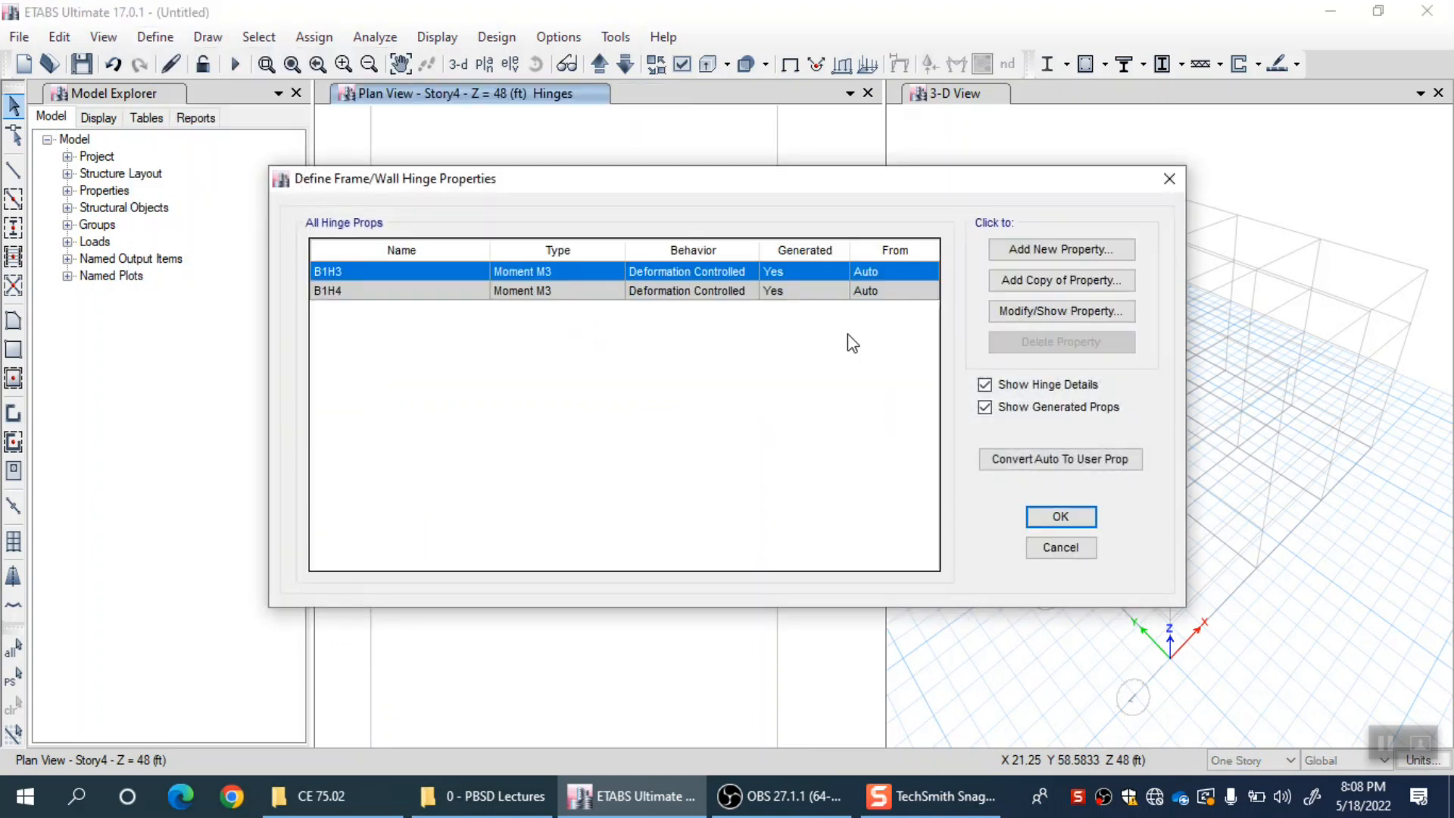
{"action": "left_click", "coordinate": [1024, 406]}
{"action": "left_click", "coordinate": [1024, 406]}
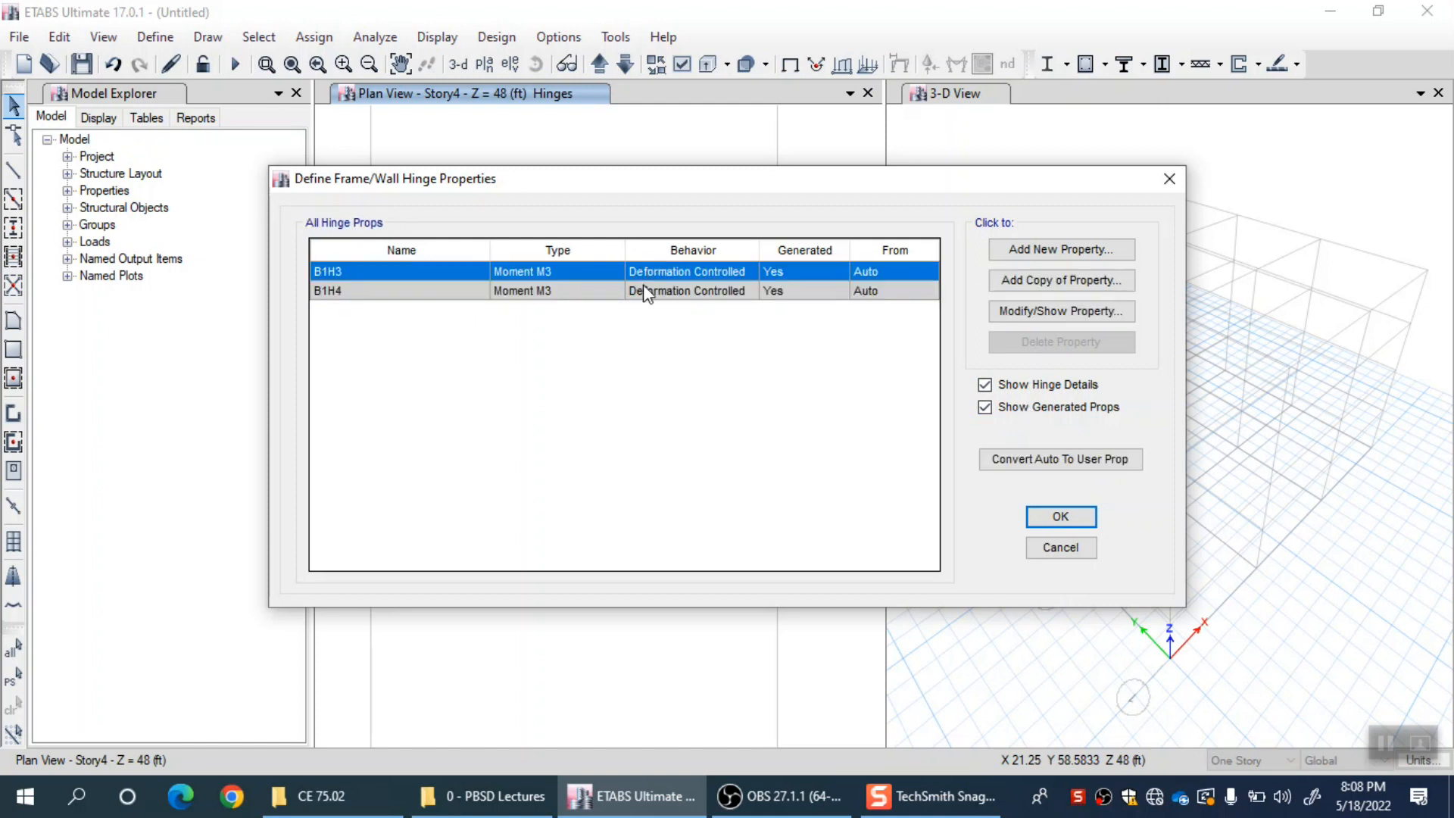
{"action": "left_click", "coordinate": [589, 292]}
{"action": "left_click", "coordinate": [594, 272]}
Examine the backbone curve, moment scale factors and acceptance criteria of hinge B1H3, and close its data without changes.
{"action": "left_click", "coordinate": [1030, 317]}
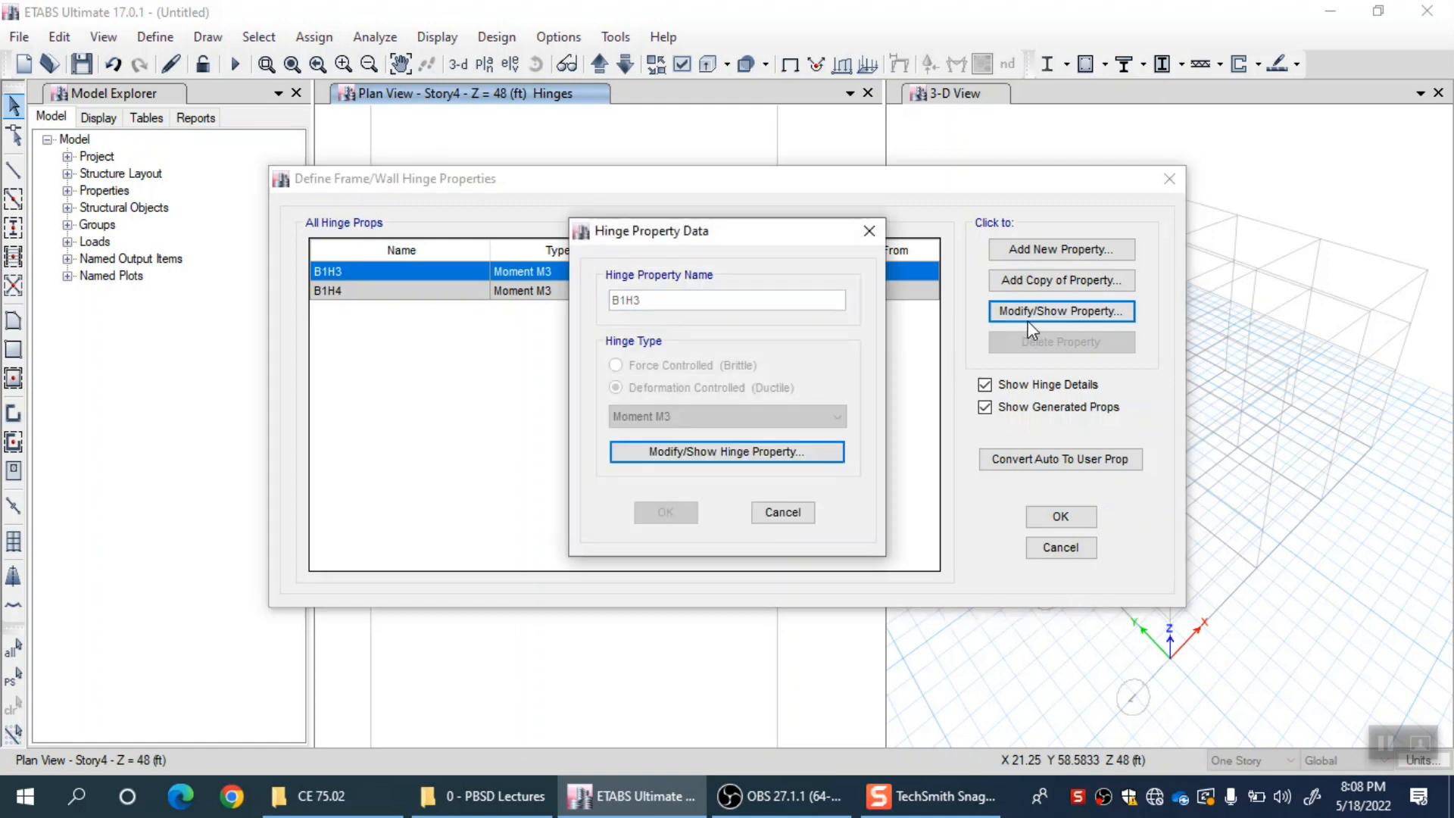
{"action": "left_click", "coordinate": [735, 455]}
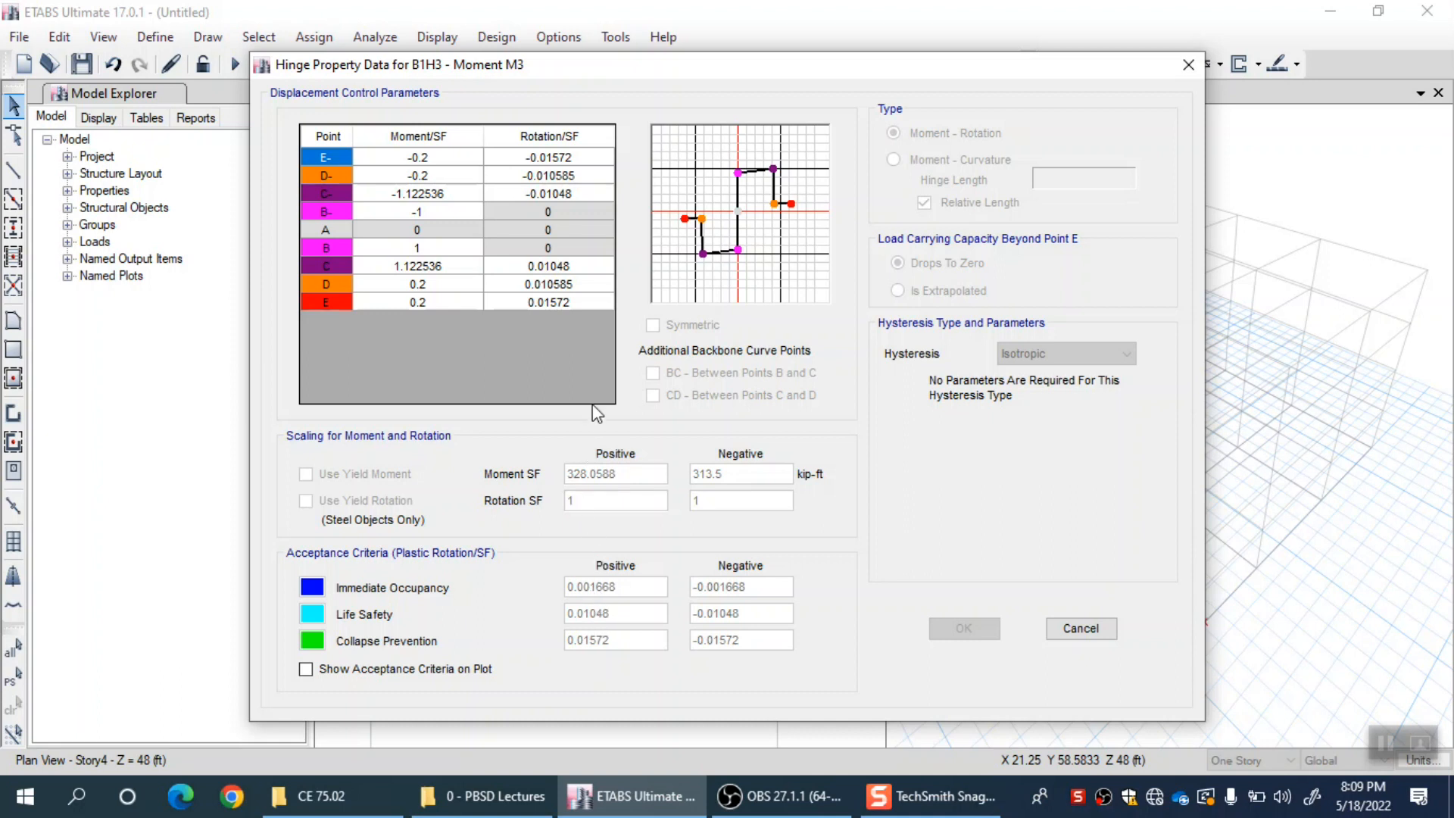
{"action": "left_click_drag", "start_coordinate": [437, 68], "coordinate": [449, 49]}
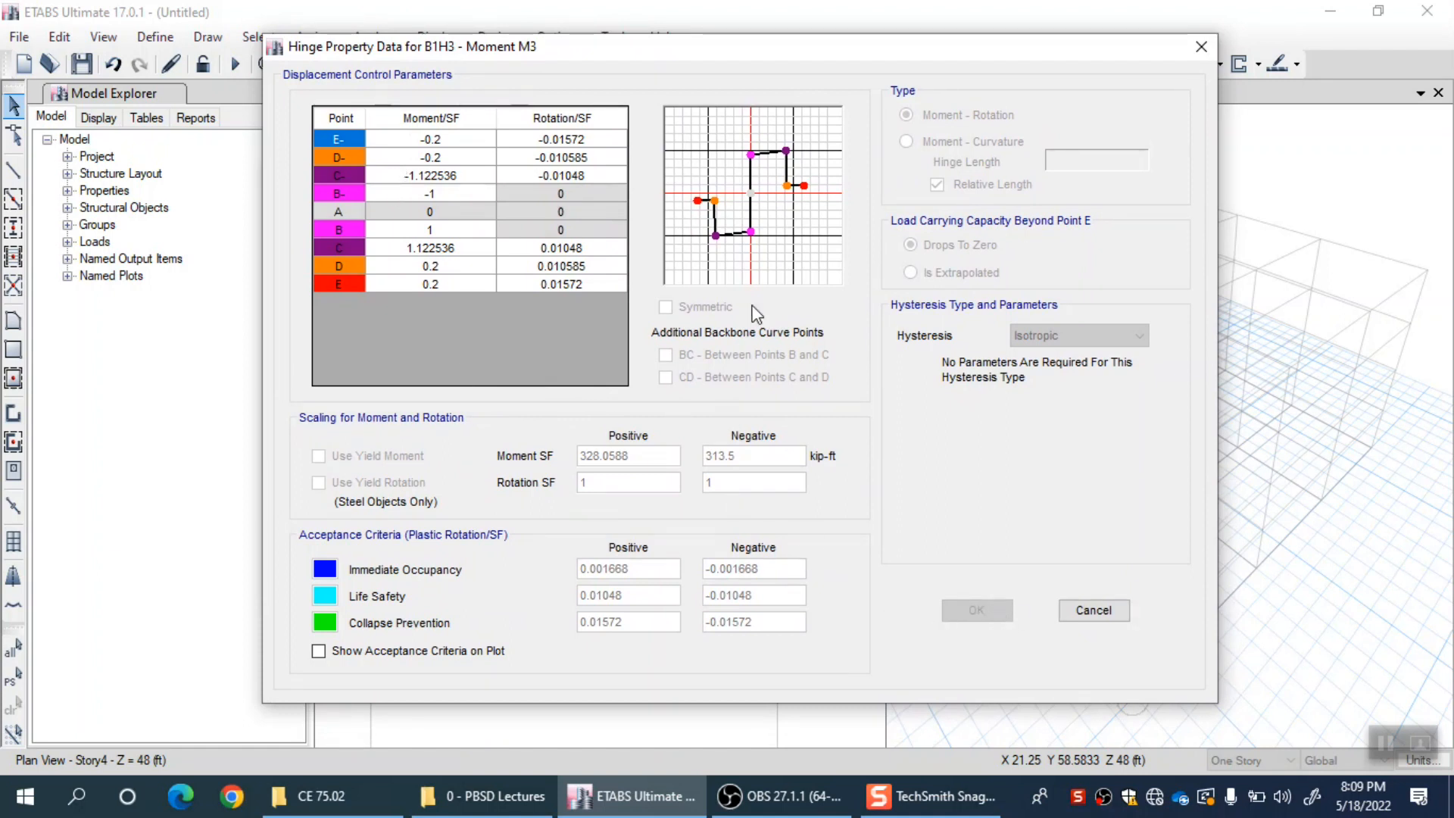
{"action": "left_click", "coordinate": [1098, 611]}
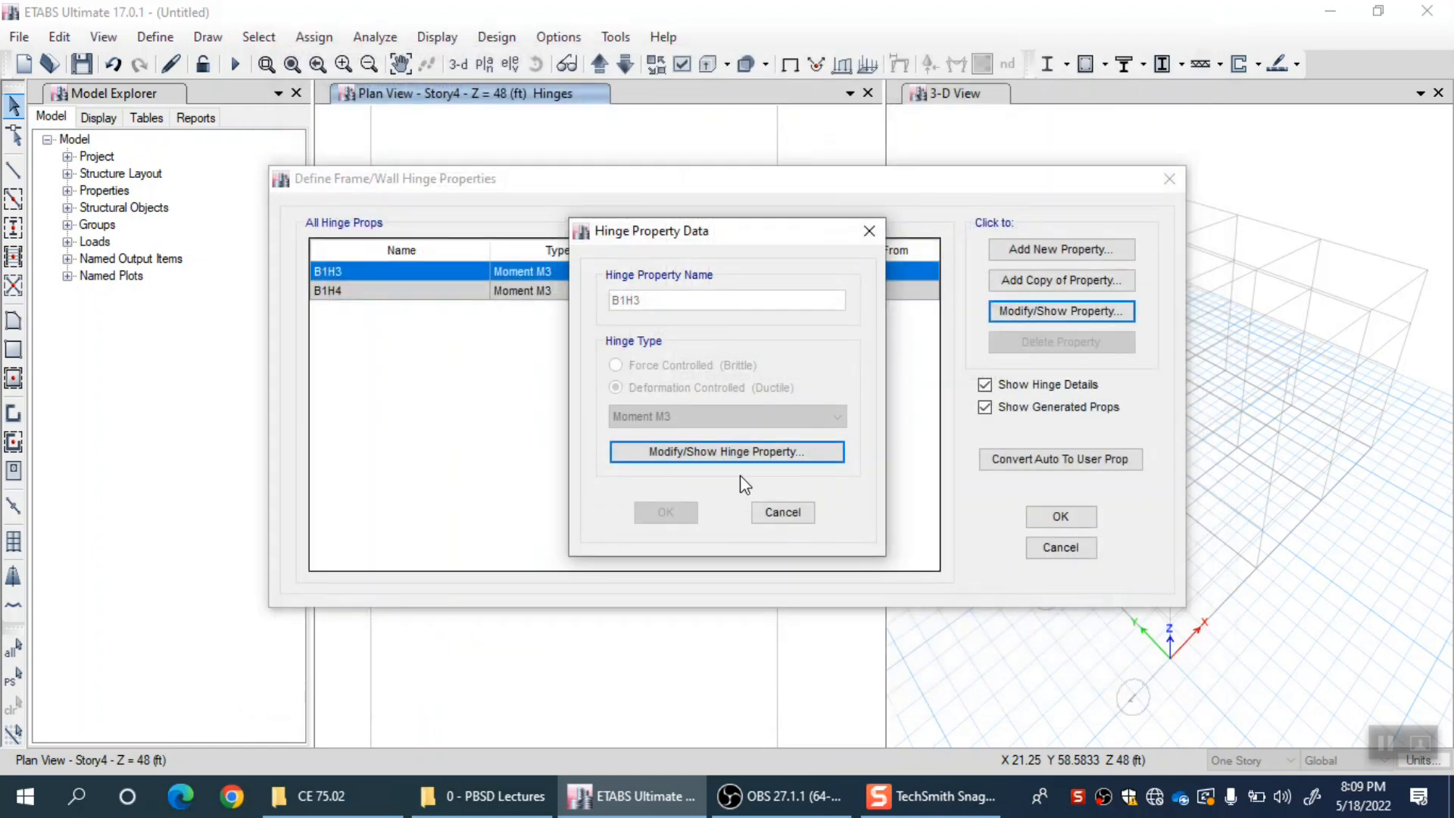
{"action": "left_click", "coordinate": [783, 512]}
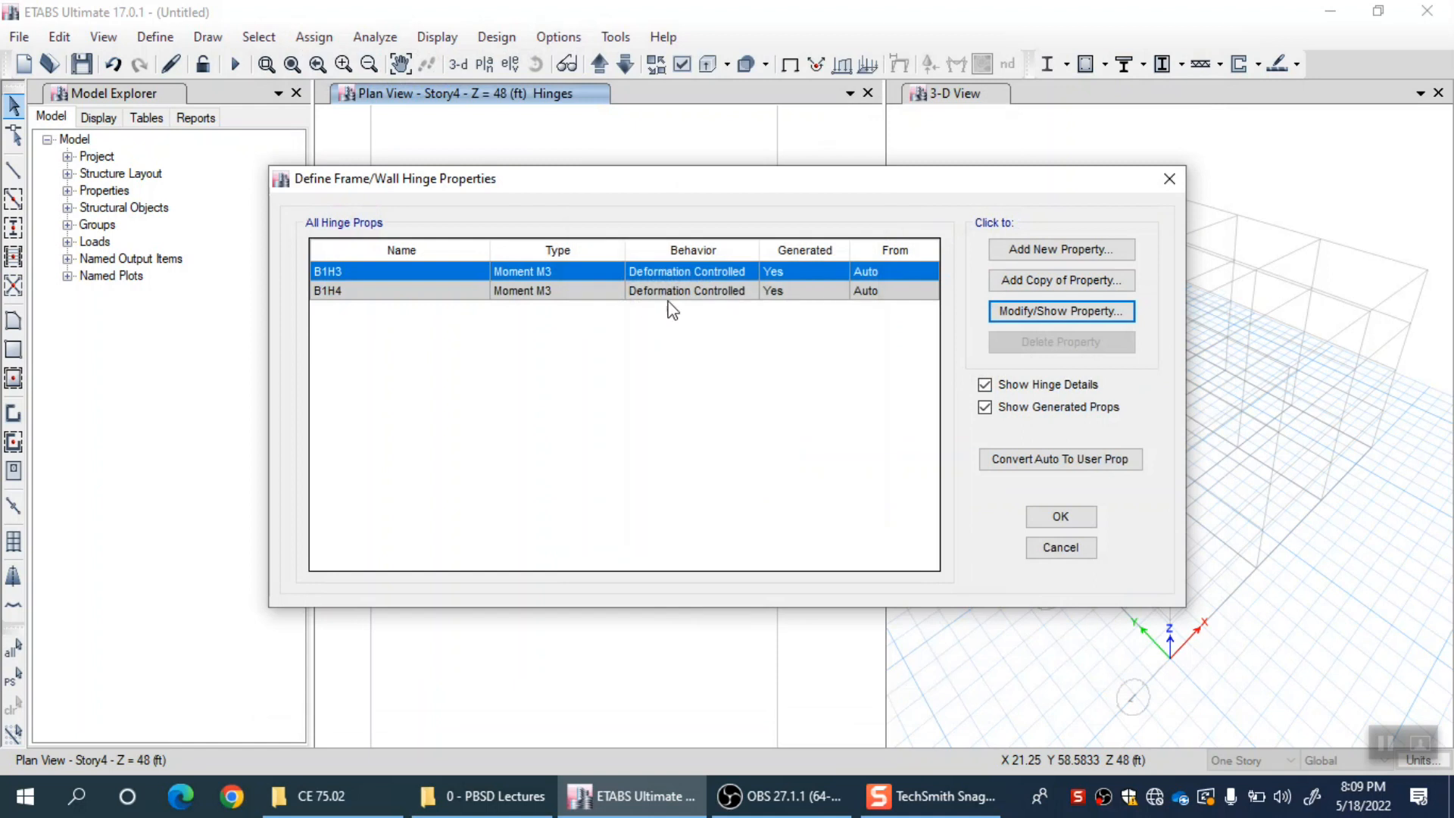
Compare the two hinge entries and re-examine the locked moment-rotation data of hinge B1H3.
{"action": "left_click", "coordinate": [701, 292]}
{"action": "left_click", "coordinate": [733, 270]}
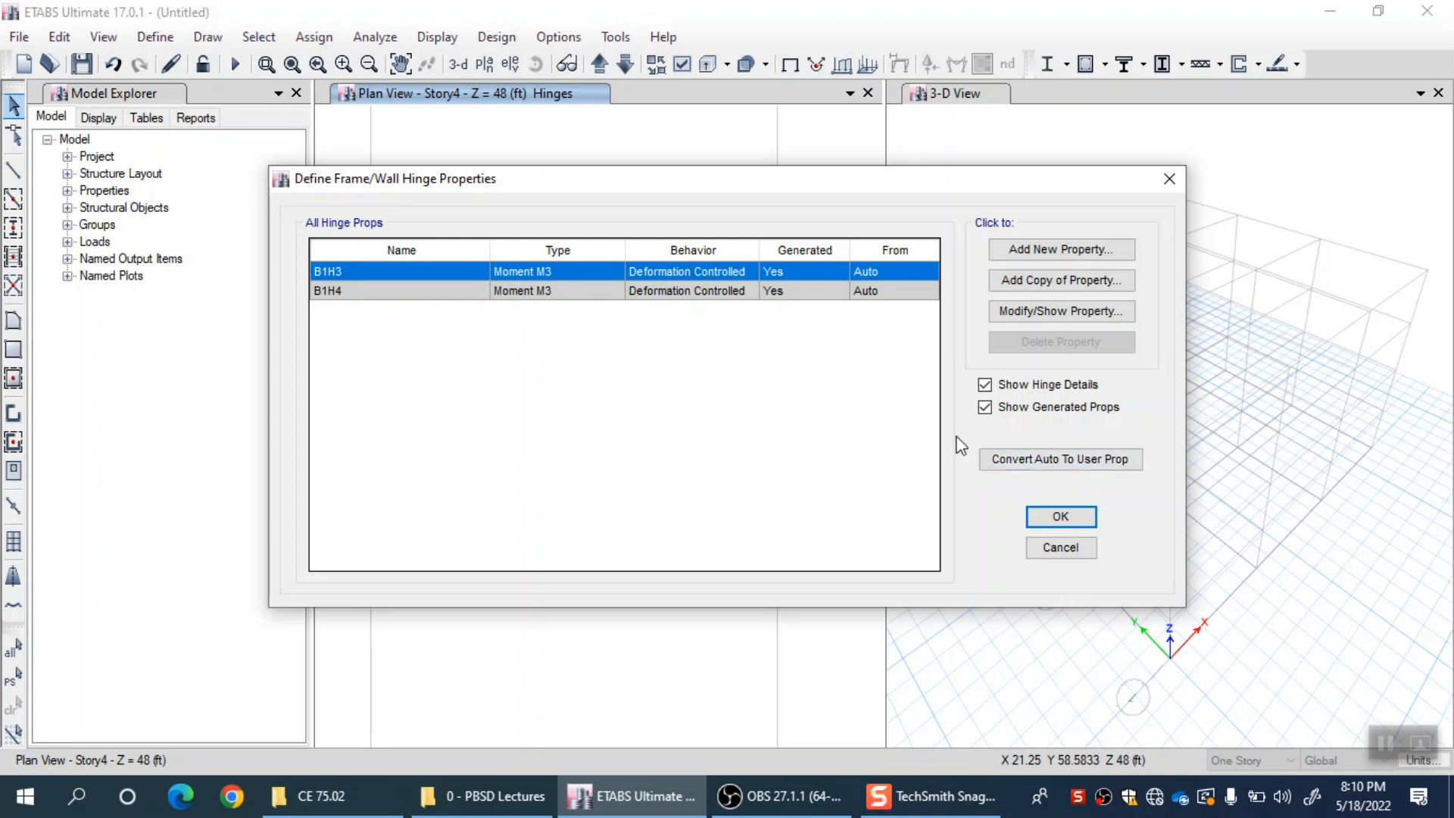
{"action": "left_click", "coordinate": [1048, 314]}
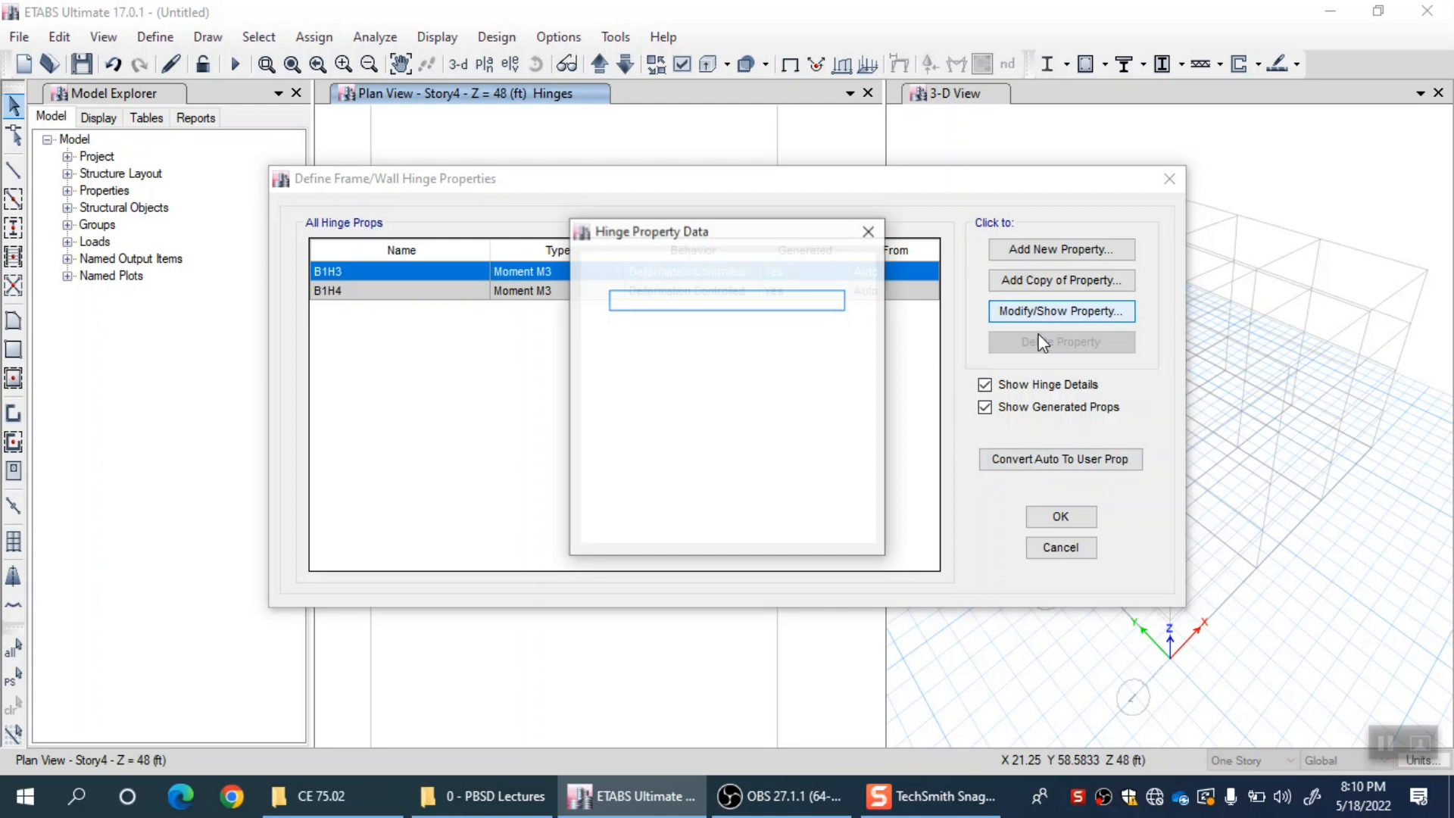
{"action": "left_click", "coordinate": [809, 454]}
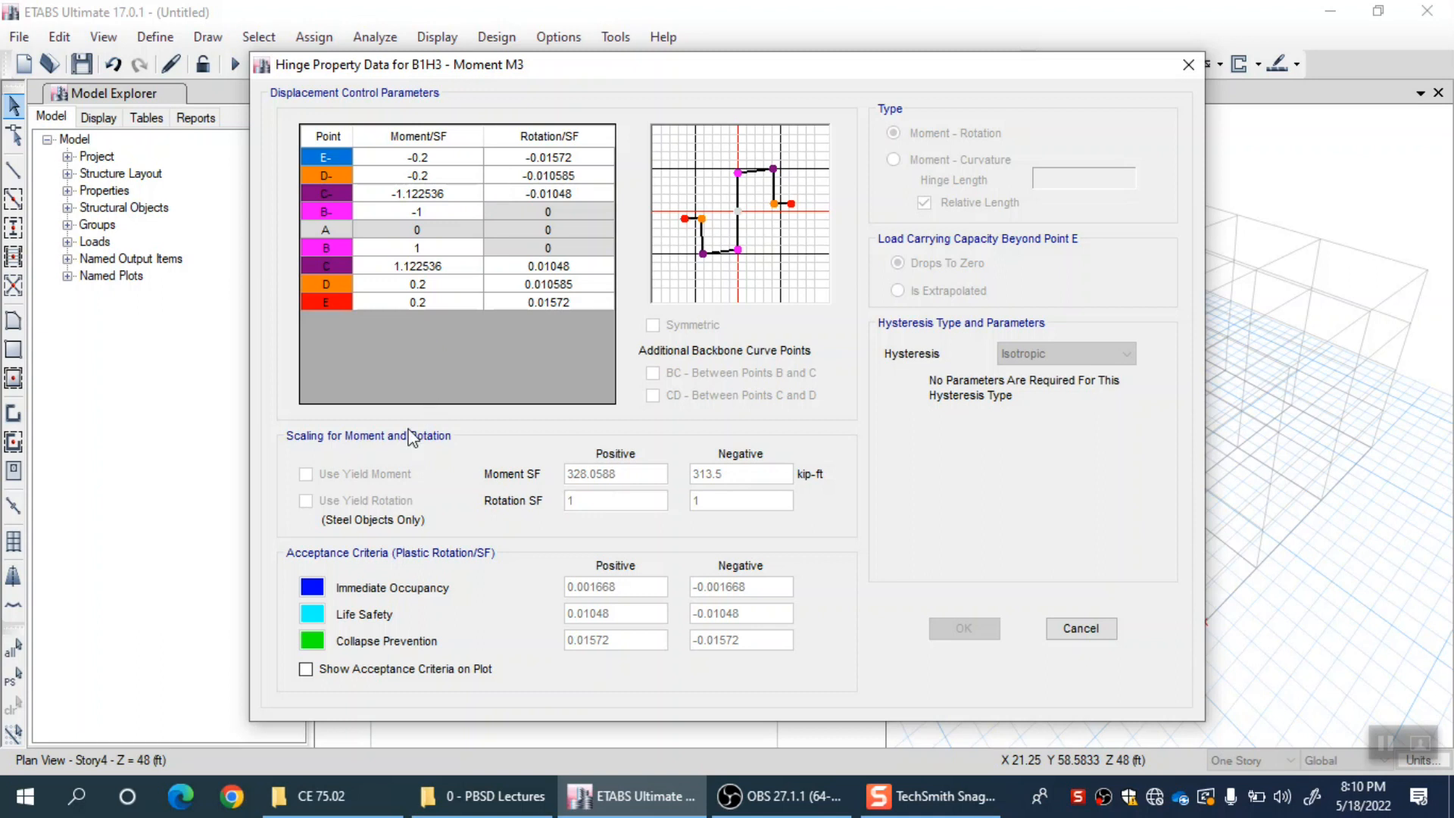
{"action": "left_click", "coordinate": [1072, 628]}
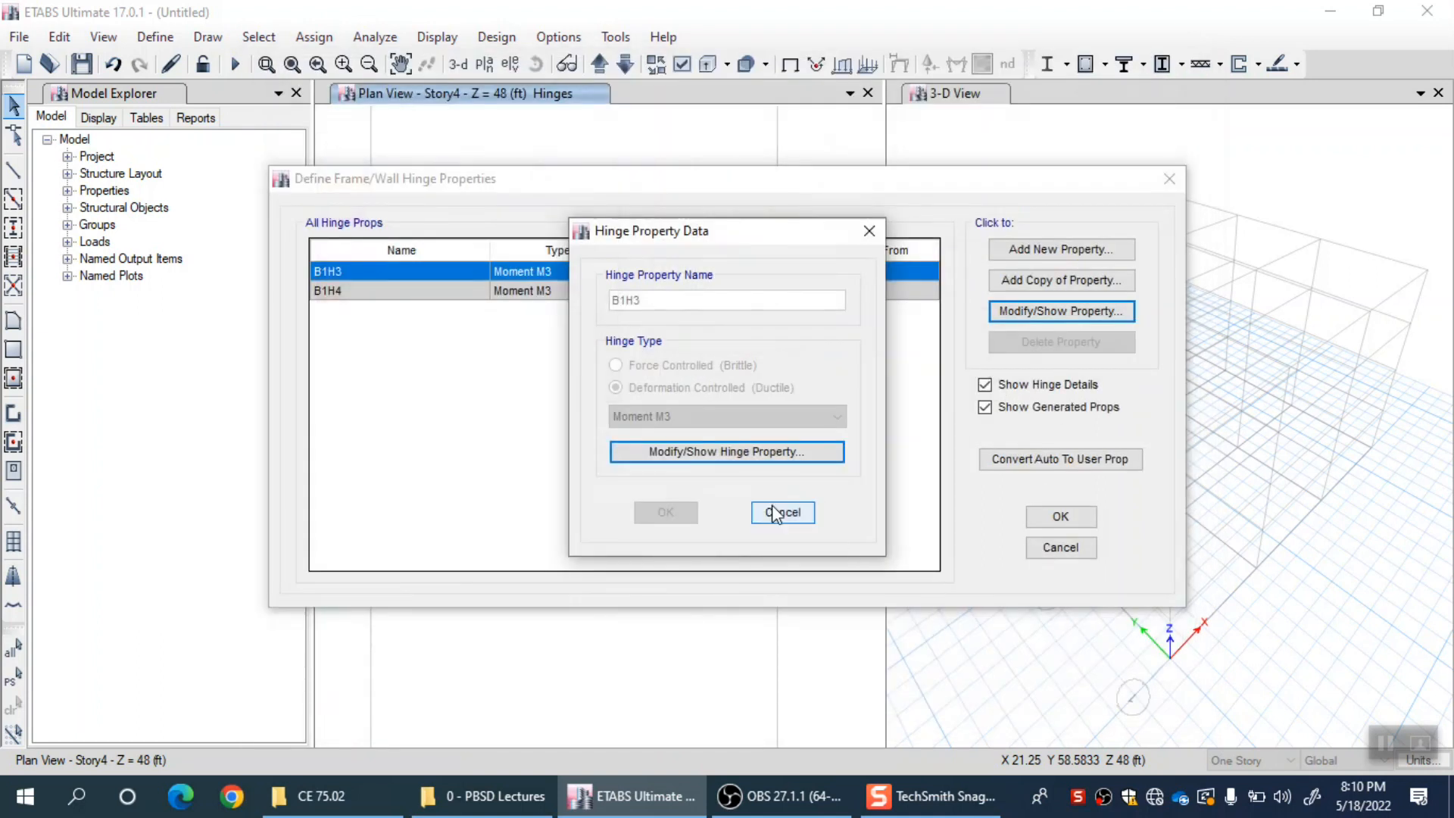
{"action": "left_click", "coordinate": [773, 515]}
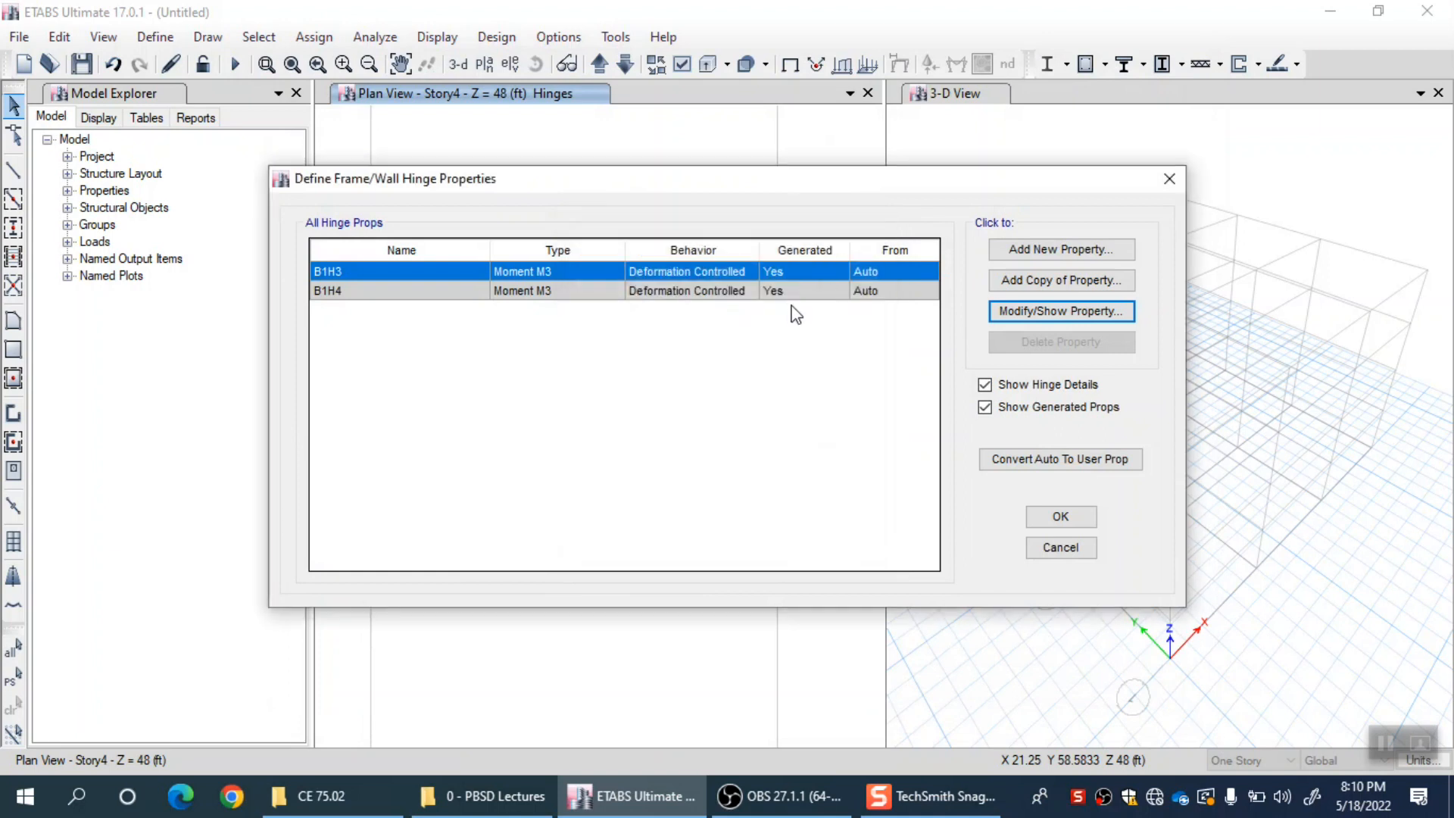
Convert auto hinge B1H3 to a user property and inspect its editable moment scale factor and backbone points.
{"action": "left_click", "coordinate": [1079, 463]}
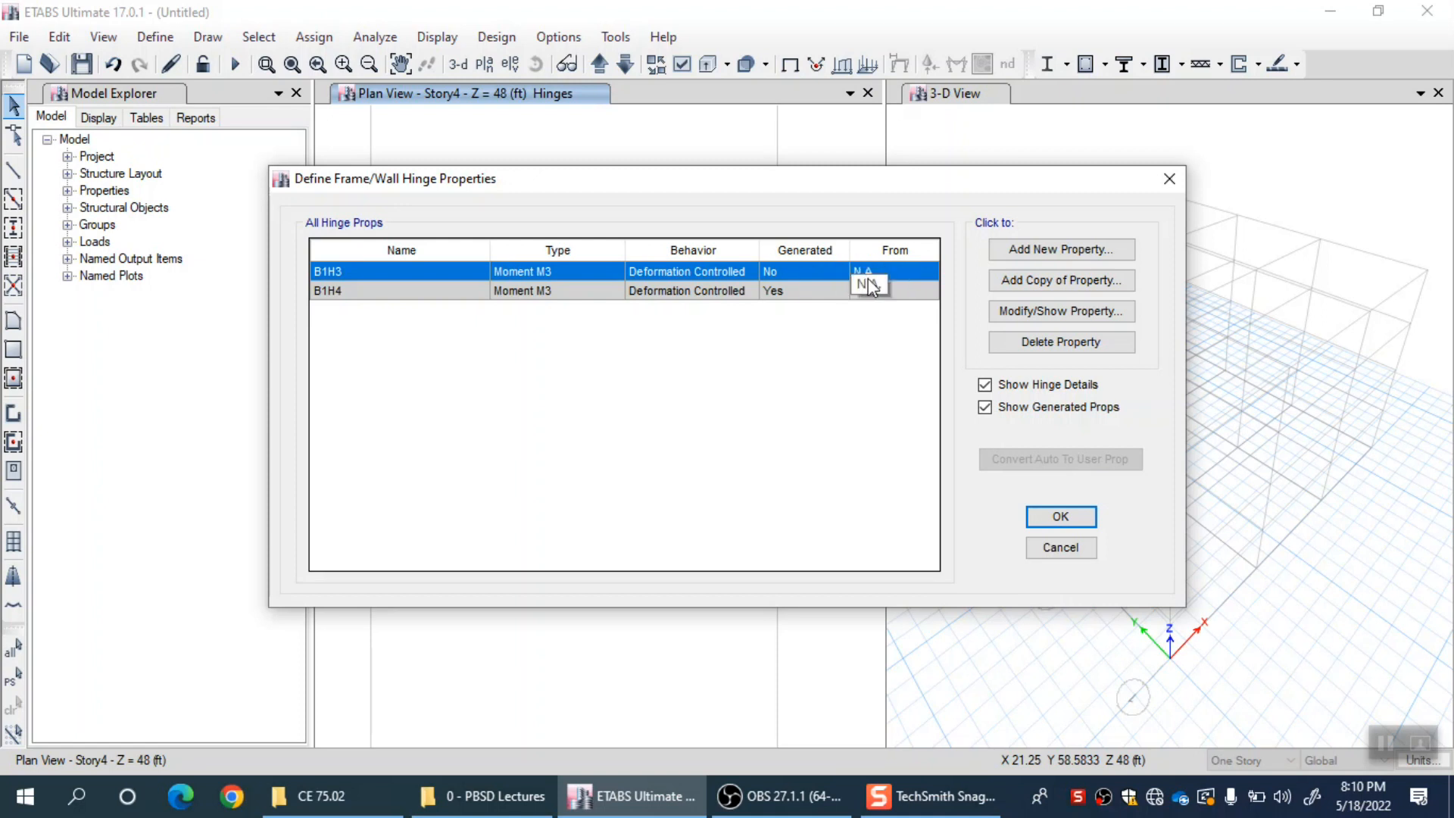
{"action": "left_click", "coordinate": [1064, 317]}
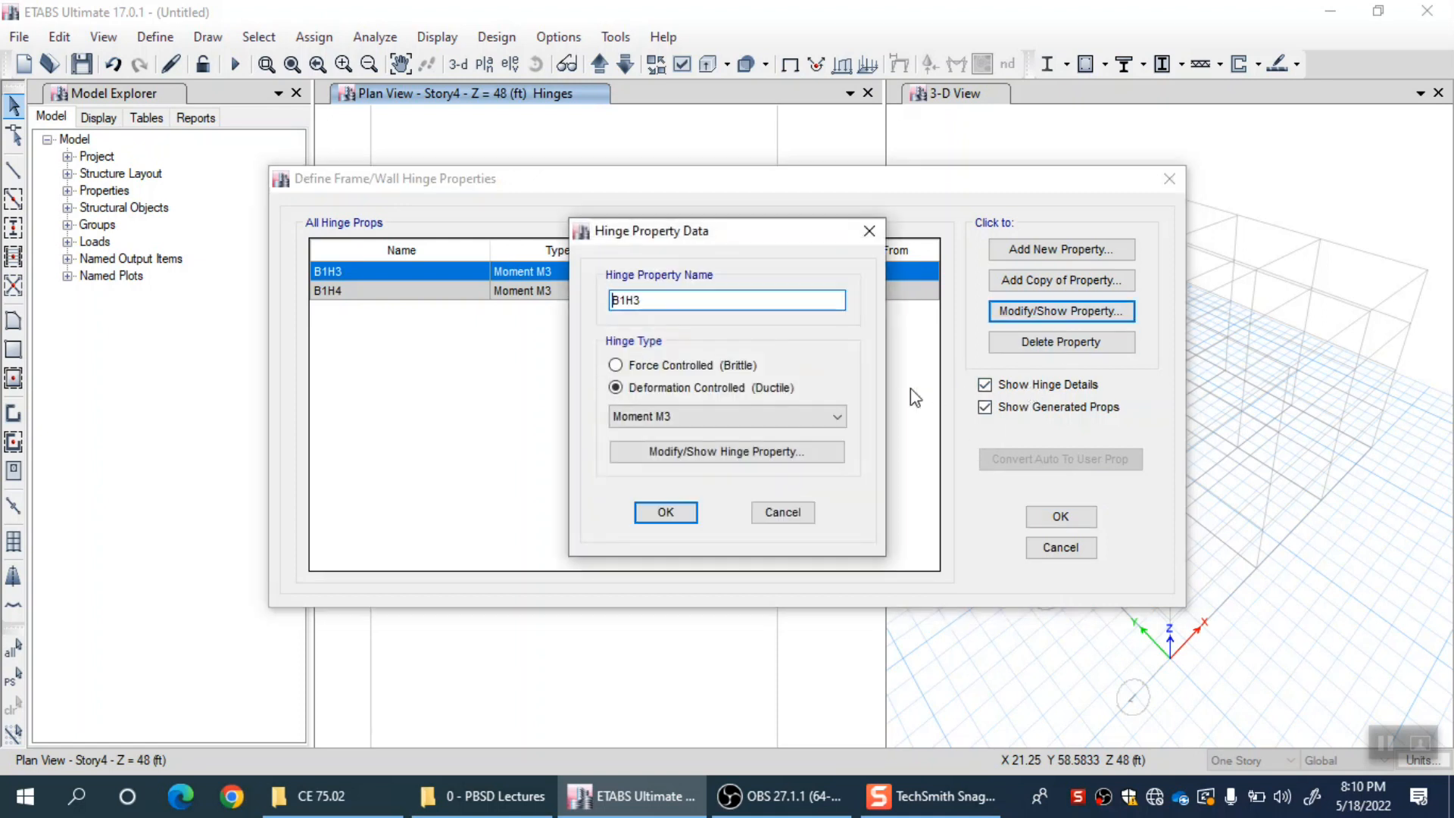
{"action": "left_click", "coordinate": [756, 457]}
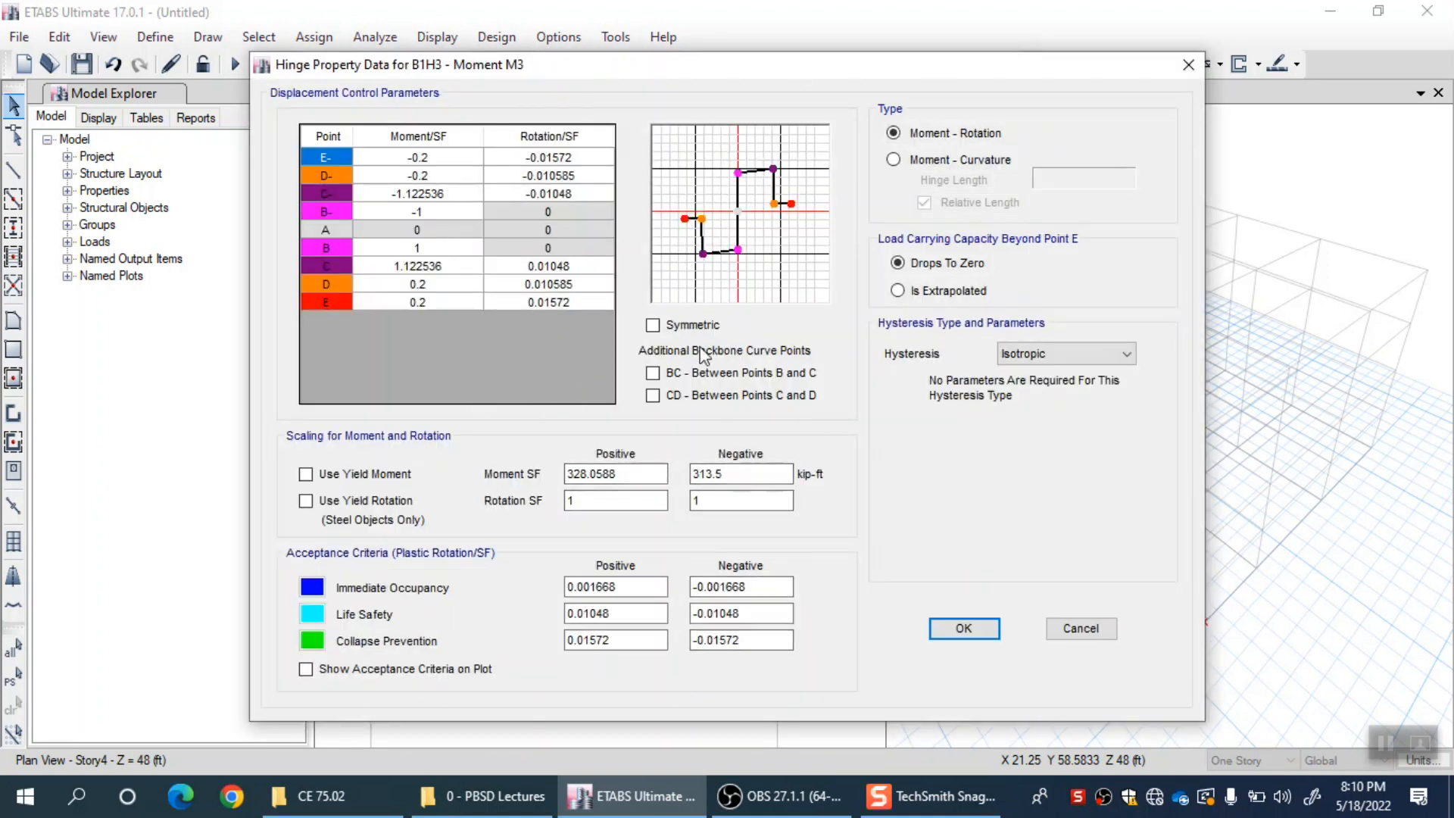
{"action": "left_click_drag", "start_coordinate": [657, 479], "coordinate": [519, 476]}
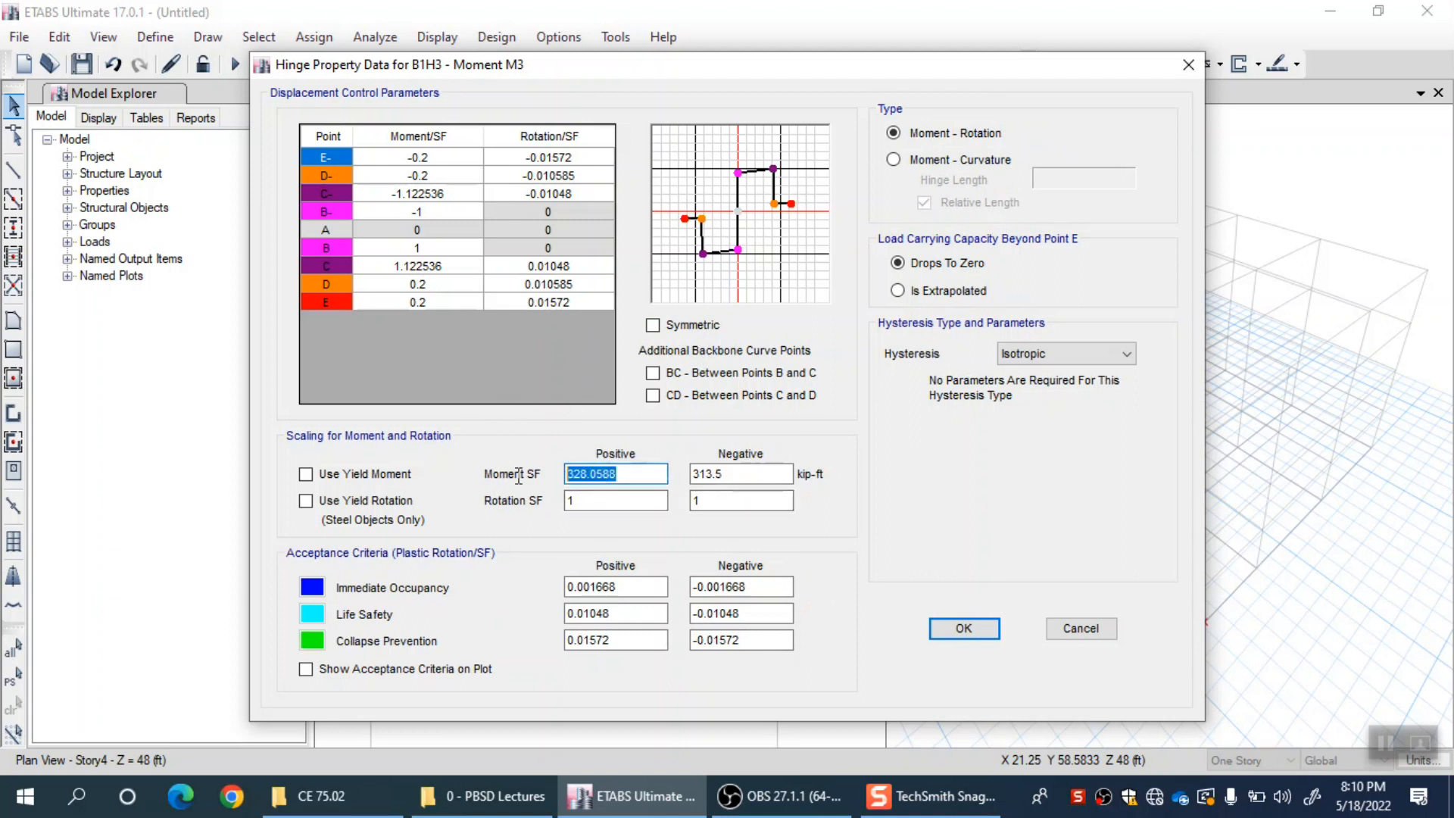
{"action": "left_click", "coordinate": [469, 266]}
{"action": "left_click", "coordinate": [532, 284]}
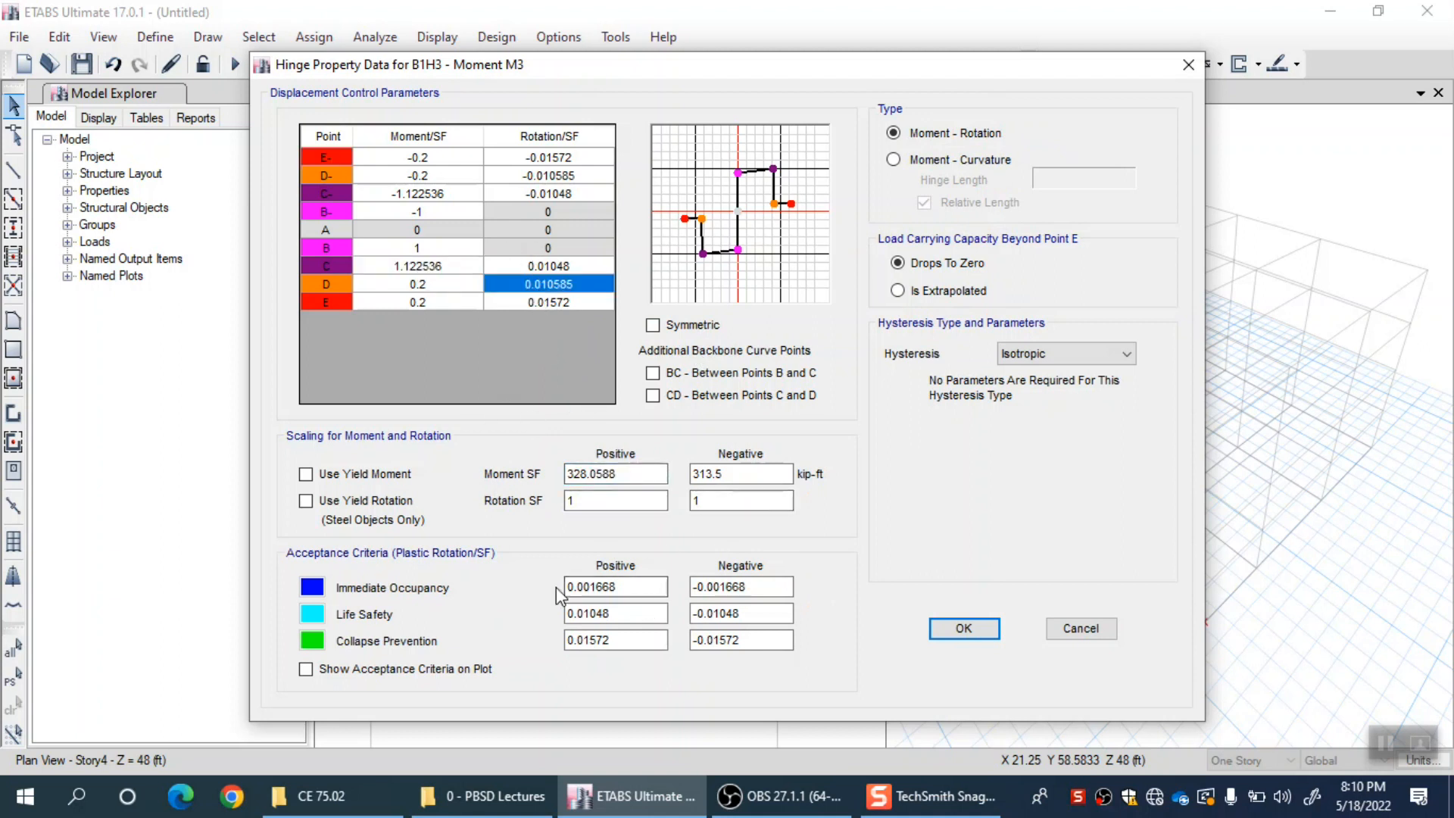
Try Degrading hysteresis and an additional backbone point between B and C on hinge B1H3, and discard the edits.
{"action": "left_click", "coordinate": [1060, 347]}
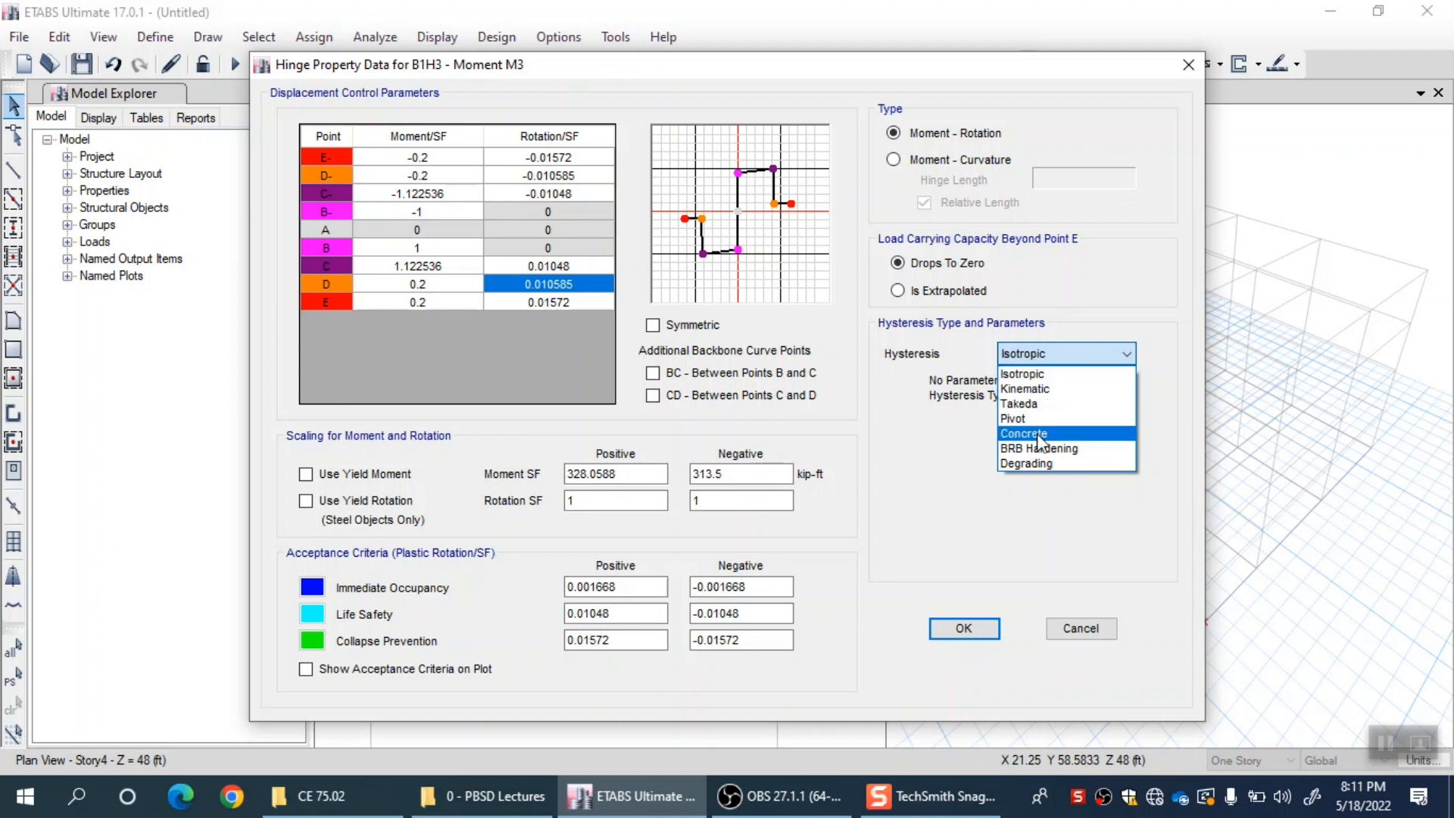
{"action": "left_click", "coordinate": [1042, 463]}
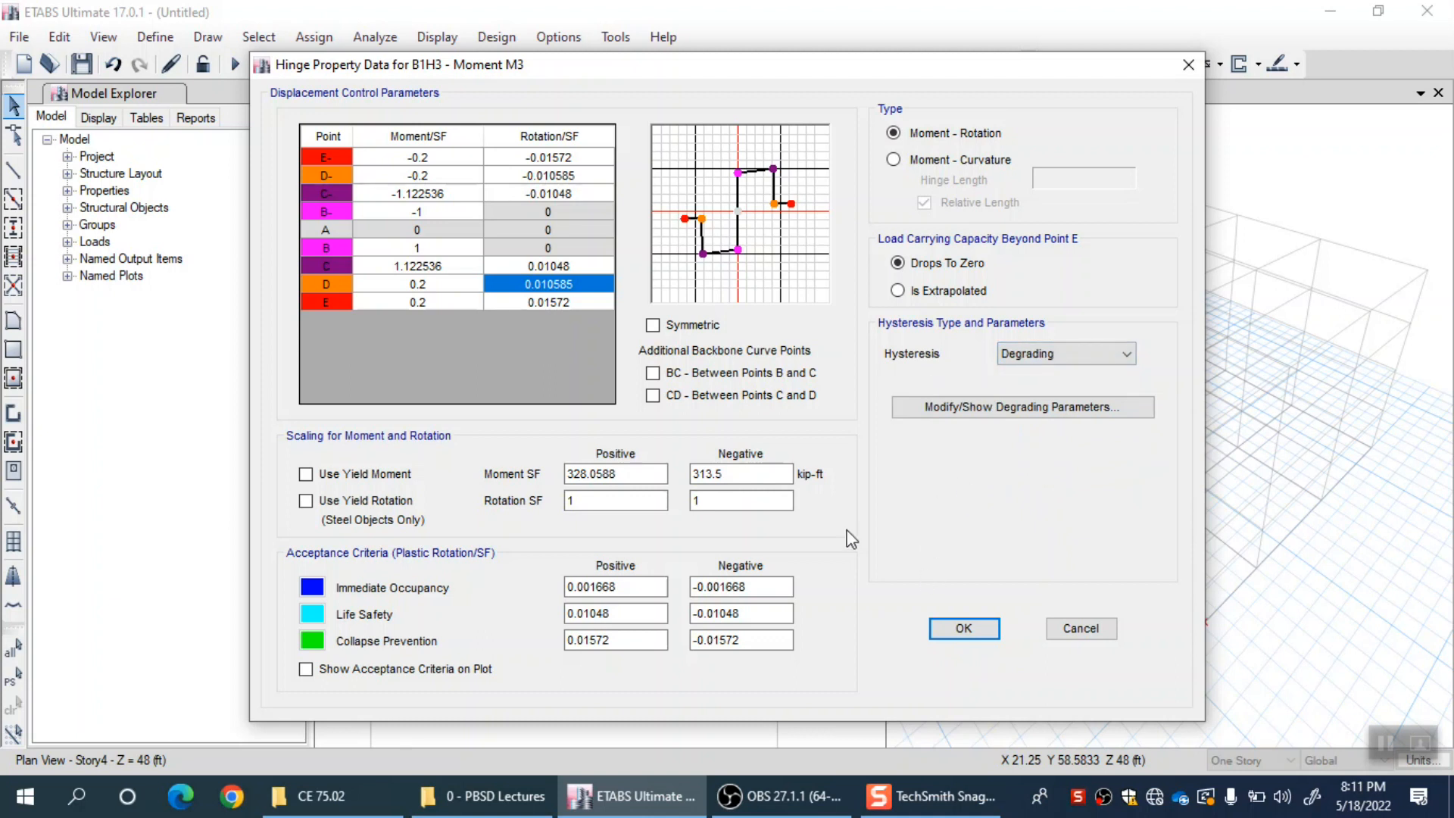
{"action": "left_click_drag", "start_coordinate": [667, 74], "coordinate": [656, 58]}
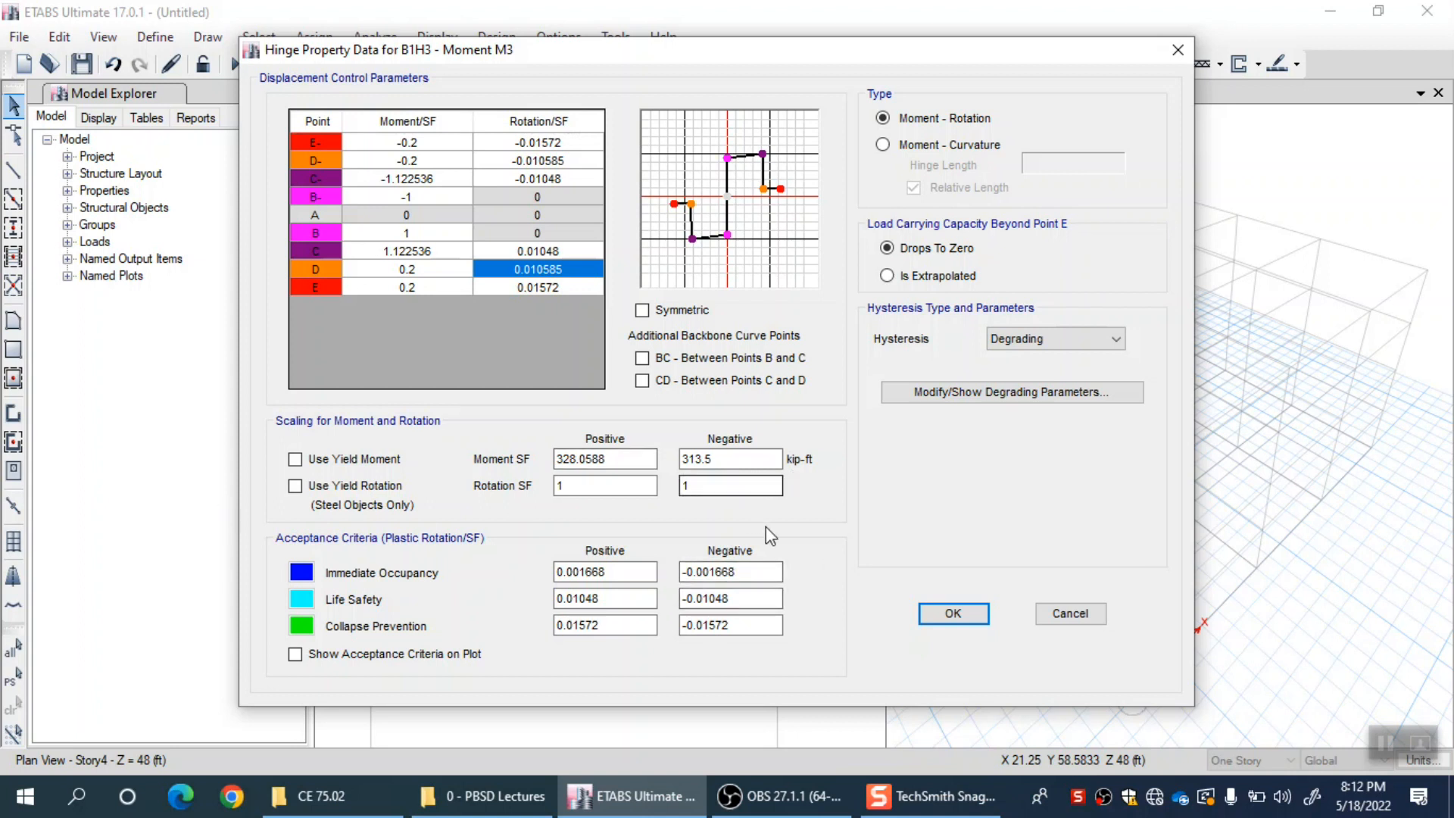
{"action": "left_click", "coordinate": [682, 358]}
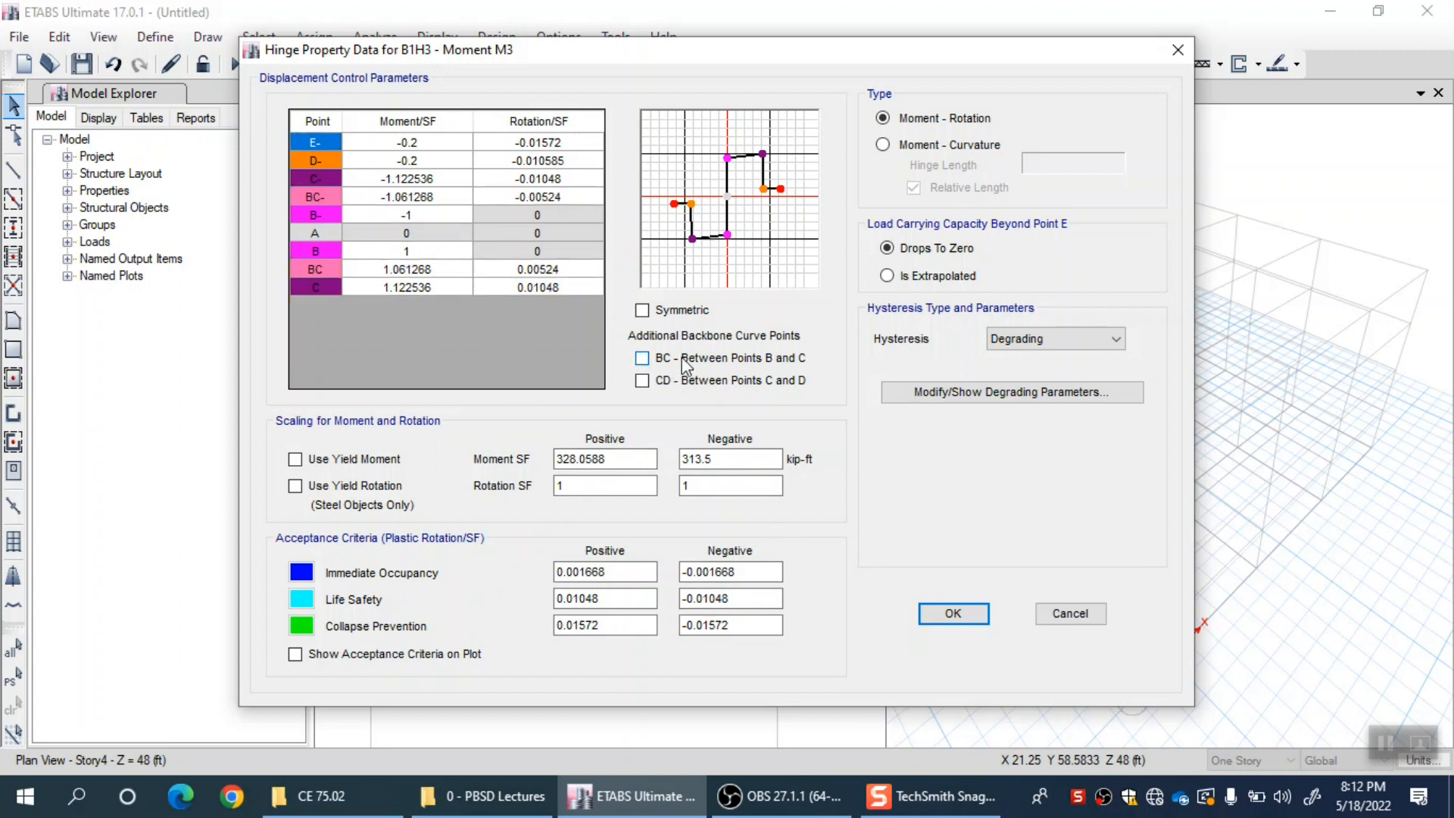
{"action": "left_click", "coordinate": [682, 357]}
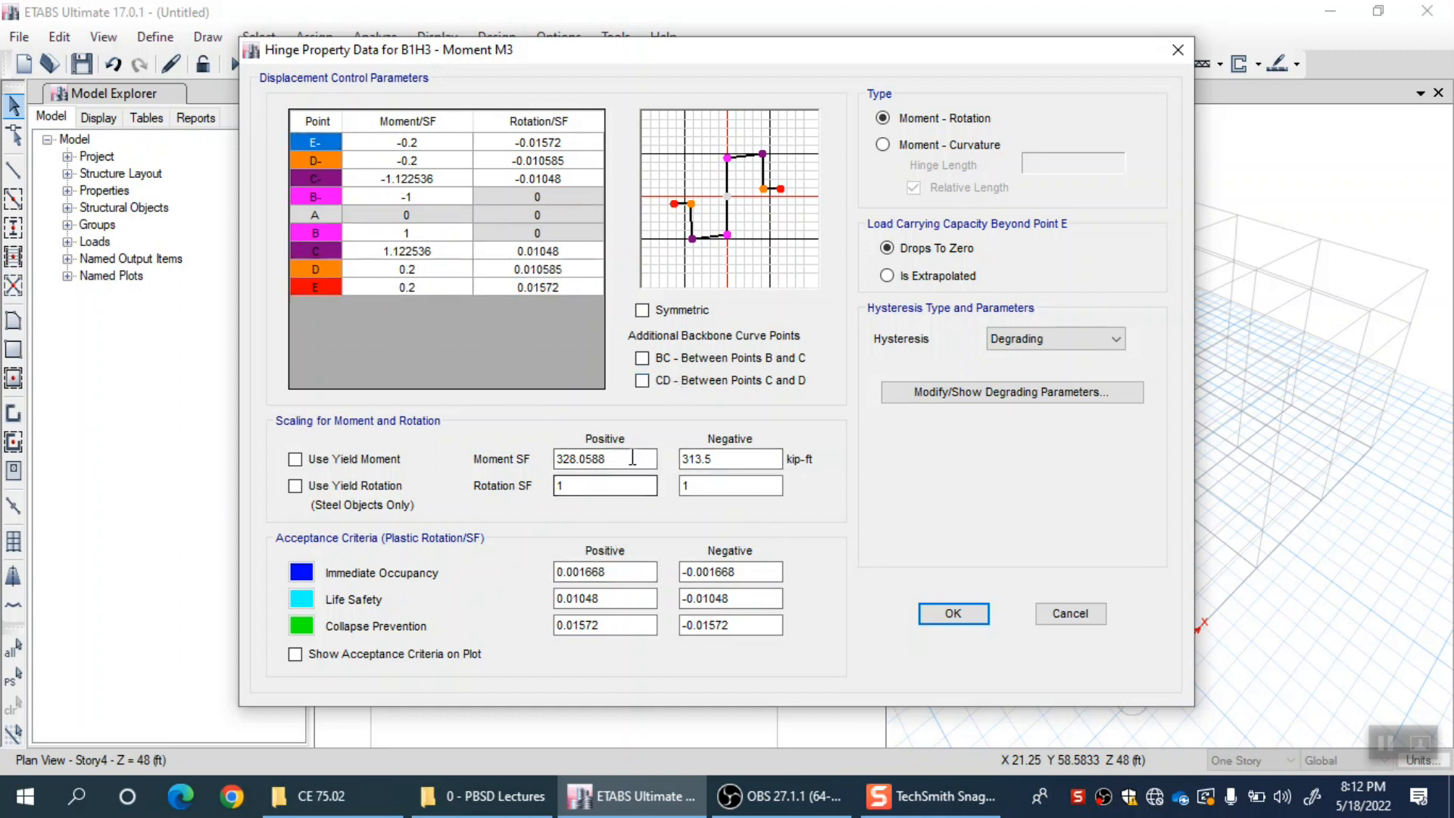
{"action": "left_click_drag", "start_coordinate": [609, 459], "coordinate": [538, 453]}
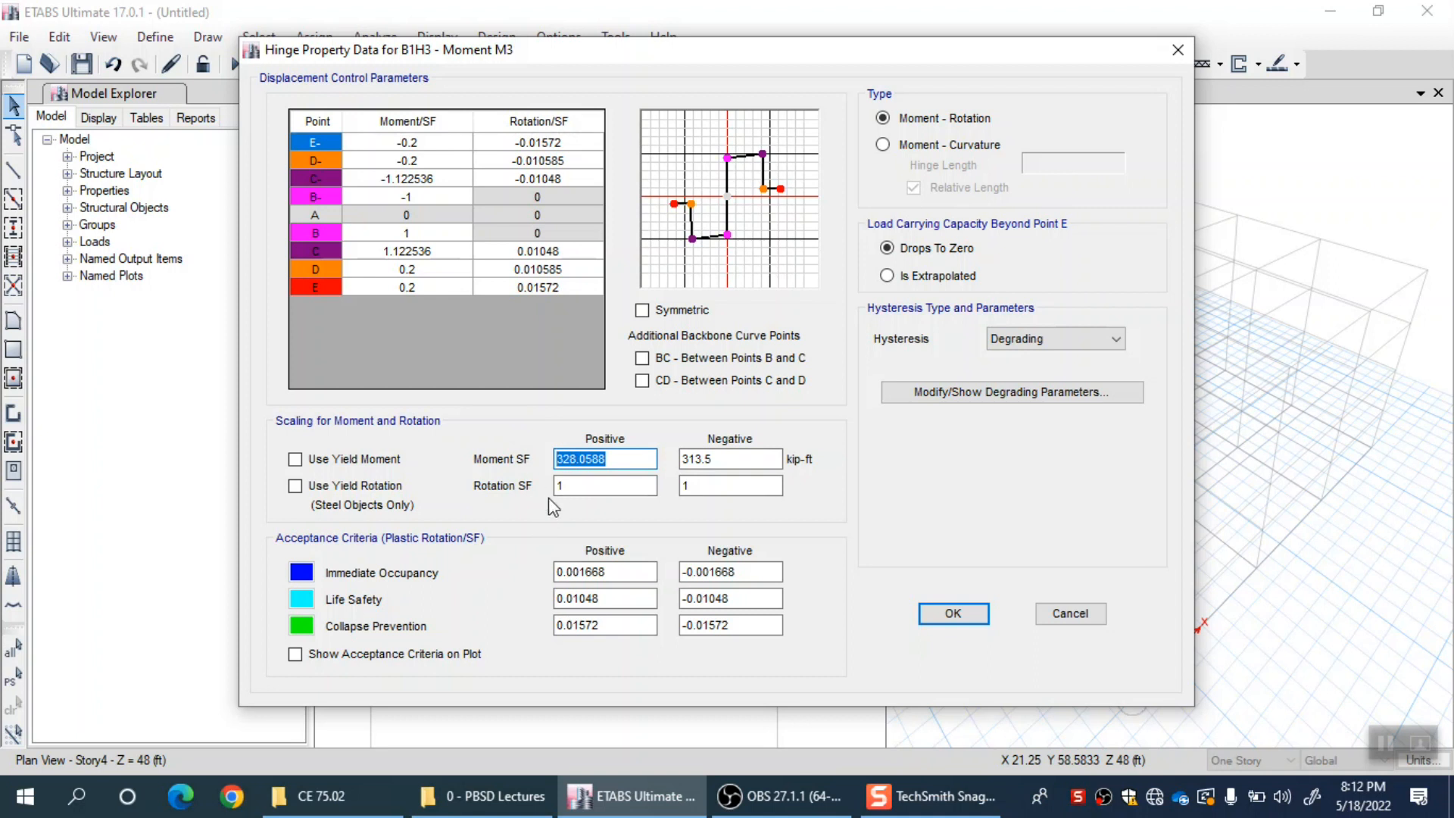
{"action": "left_click", "coordinate": [1079, 617]}
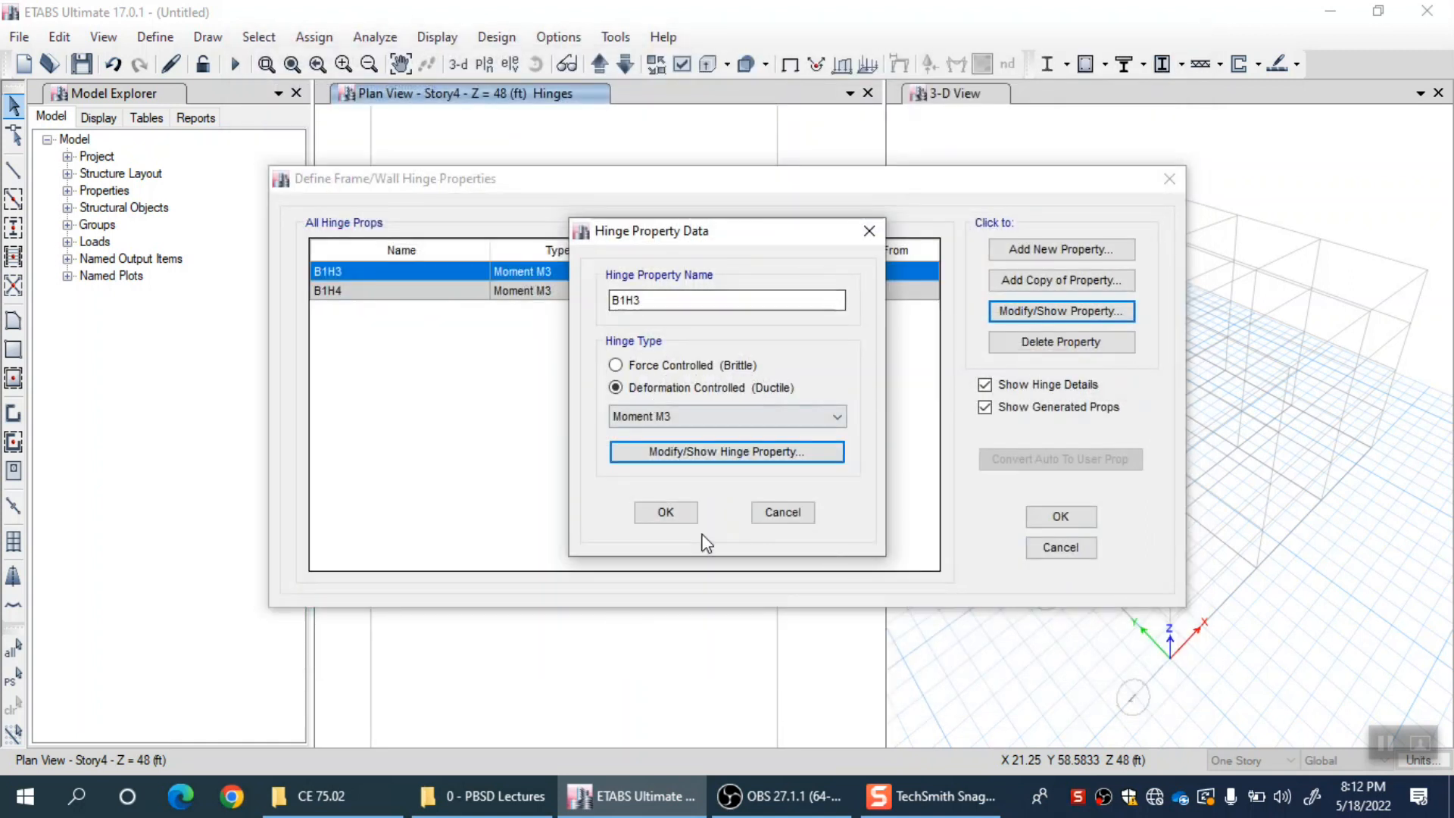
Accept the hinge property definitions with B1H3 as a user property.
{"action": "left_click", "coordinate": [679, 518]}
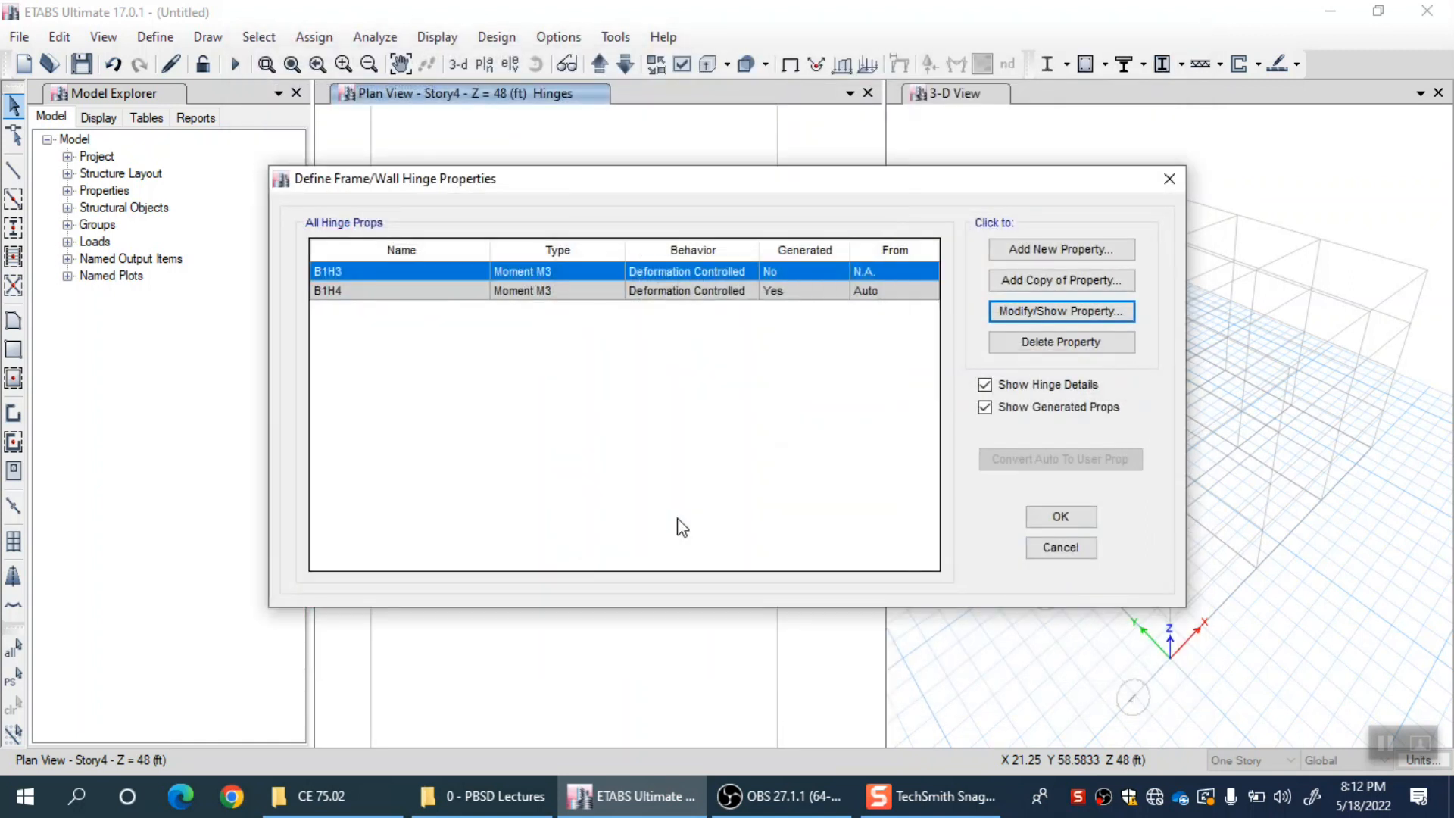
{"action": "left_click", "coordinate": [1054, 516]}
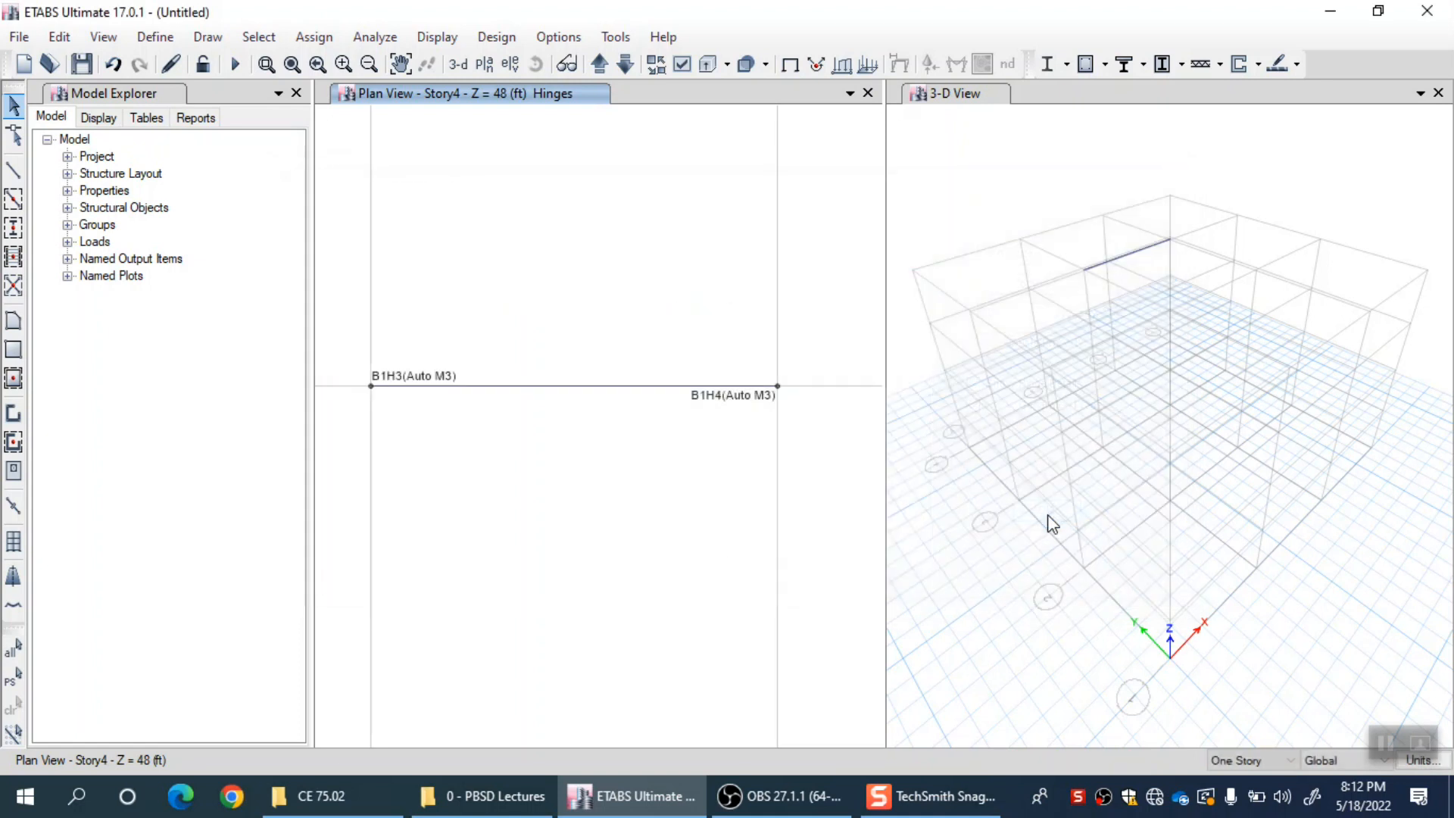